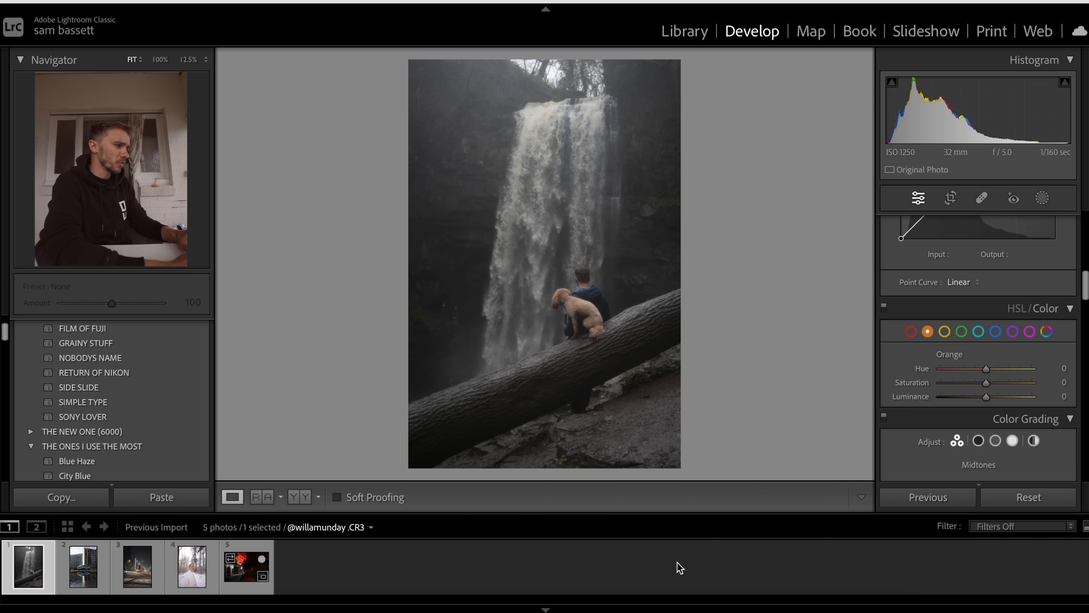
Apply the Lands Ending preset to the waterfall photo and set its white balance temperature to 6,157
scroll(91, 393, down, 2)
scroll(91, 393, down, 3)
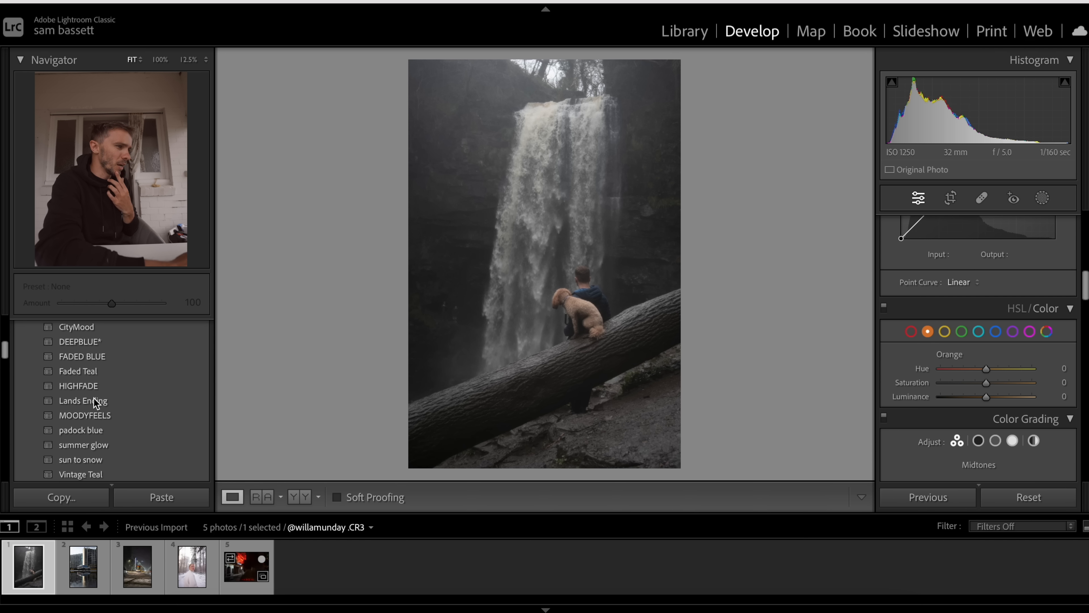
click(93, 399)
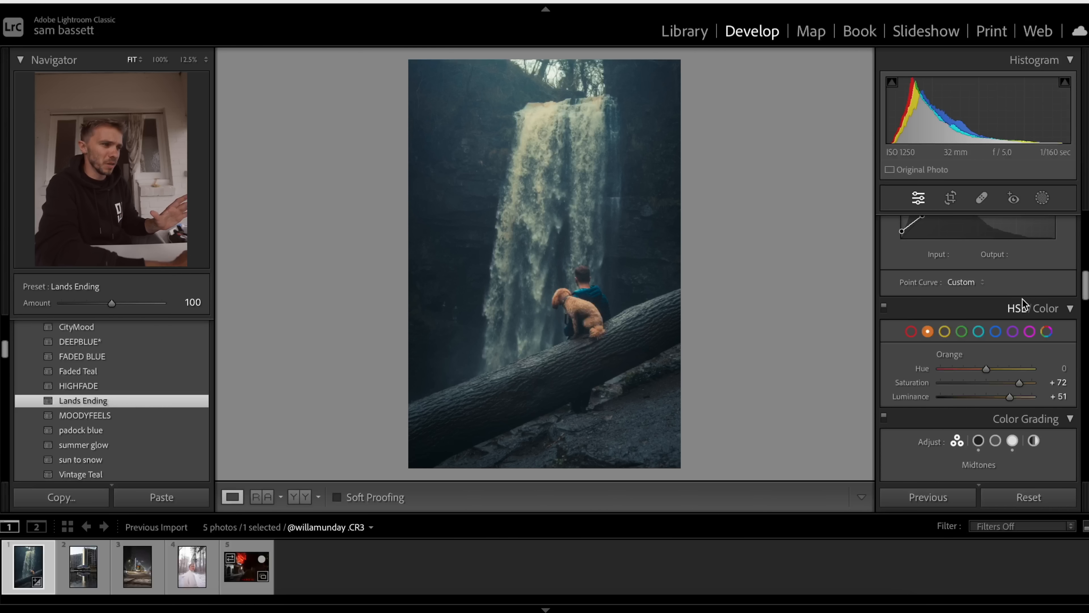
scroll(1022, 299, up, 10)
drag(981, 331, 975, 317)
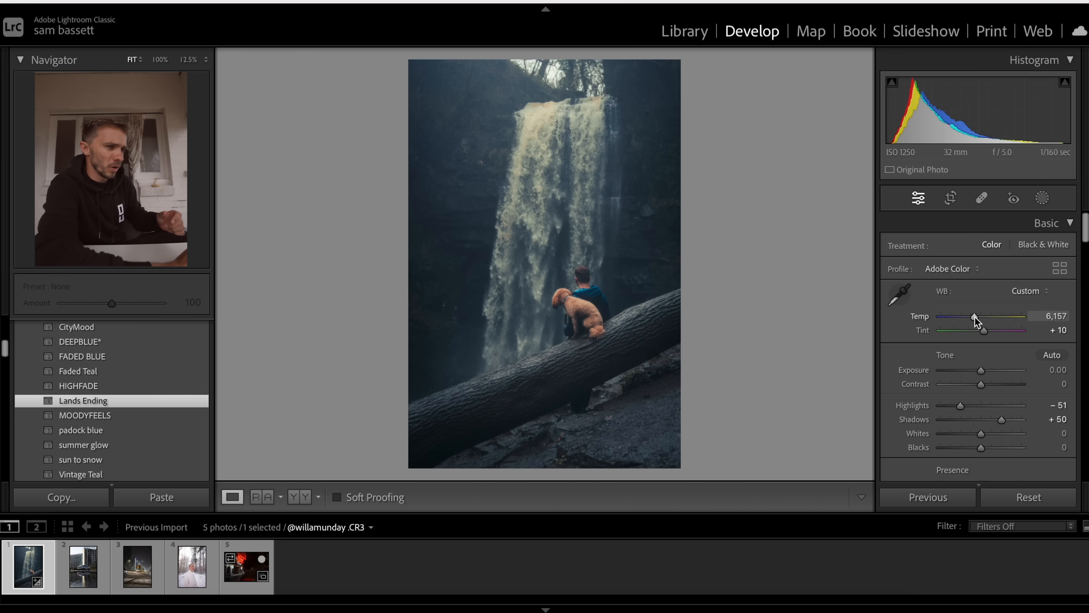
Color grade the midtones yellow-green with hue 75, saturation 37 and luminance -17
scroll(975, 317, down, 5)
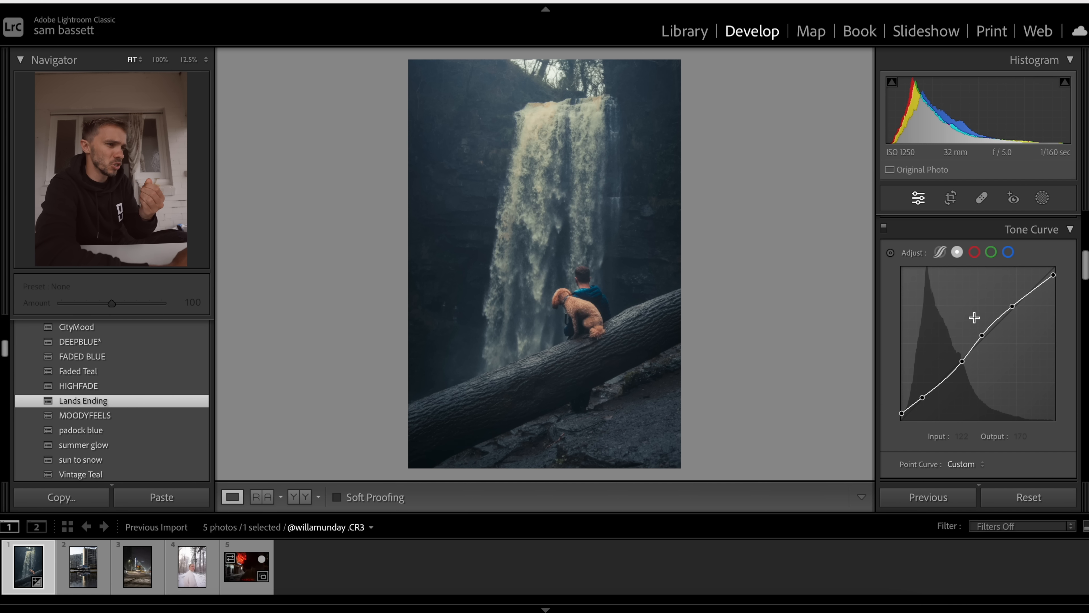
scroll(974, 318, down, 10)
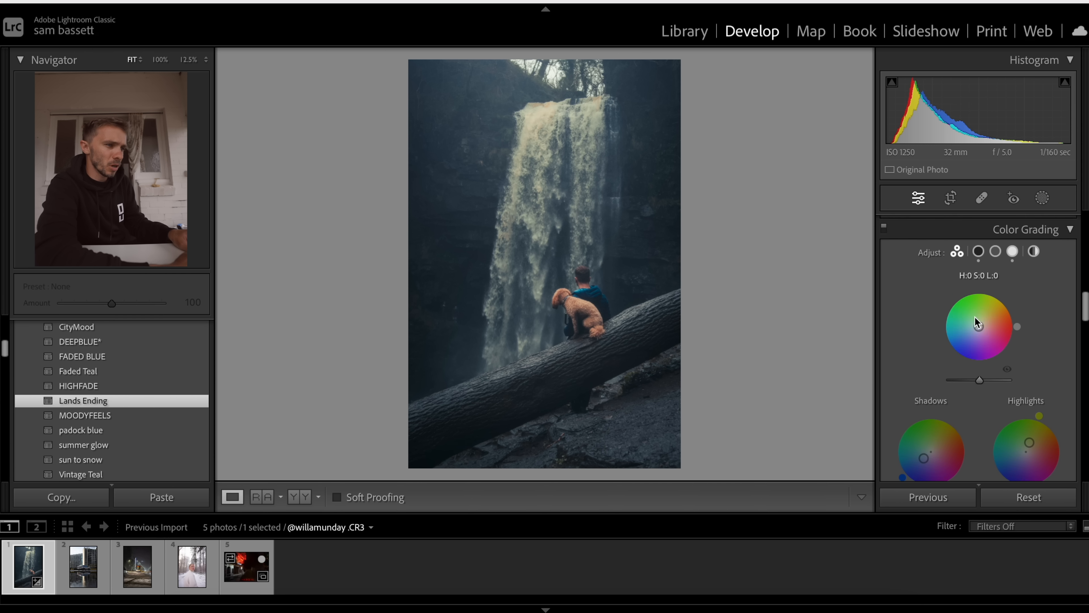
scroll(975, 317, down, 2)
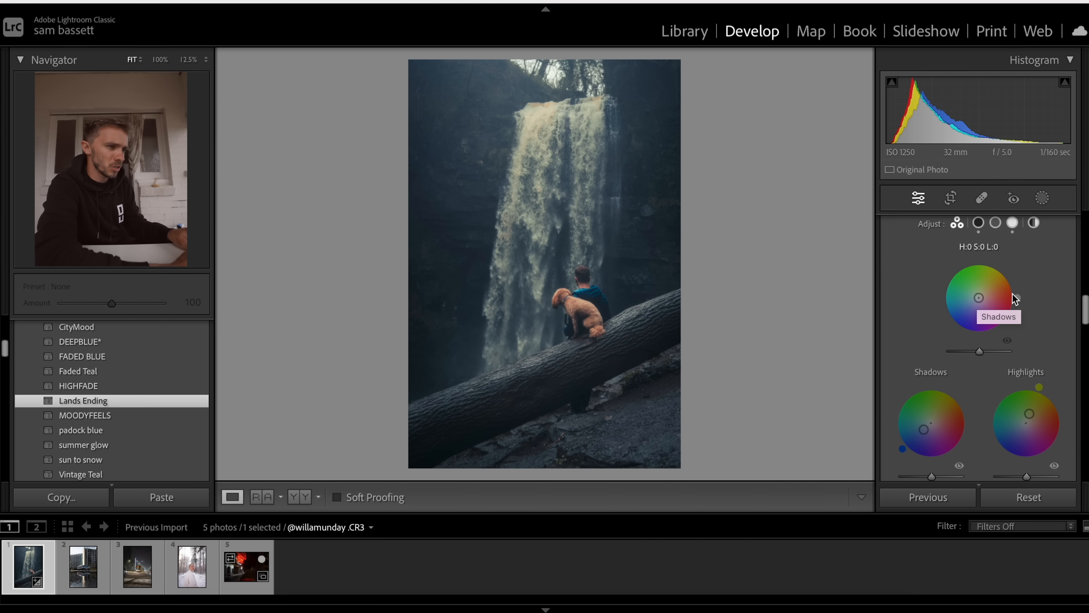
drag(1018, 298, 999, 265)
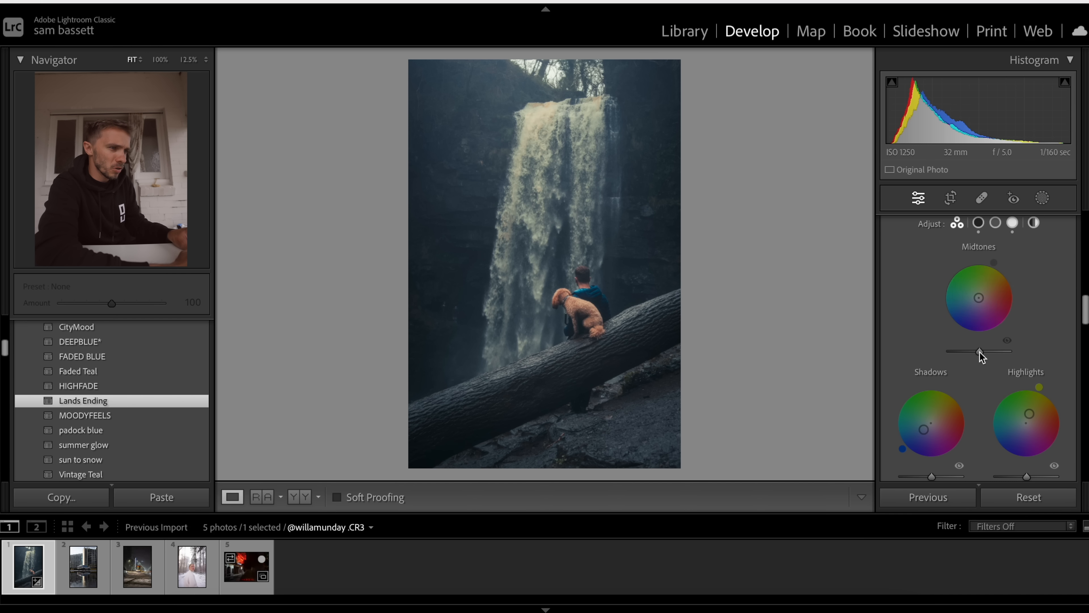
scroll(995, 258, up, 1)
click(995, 249)
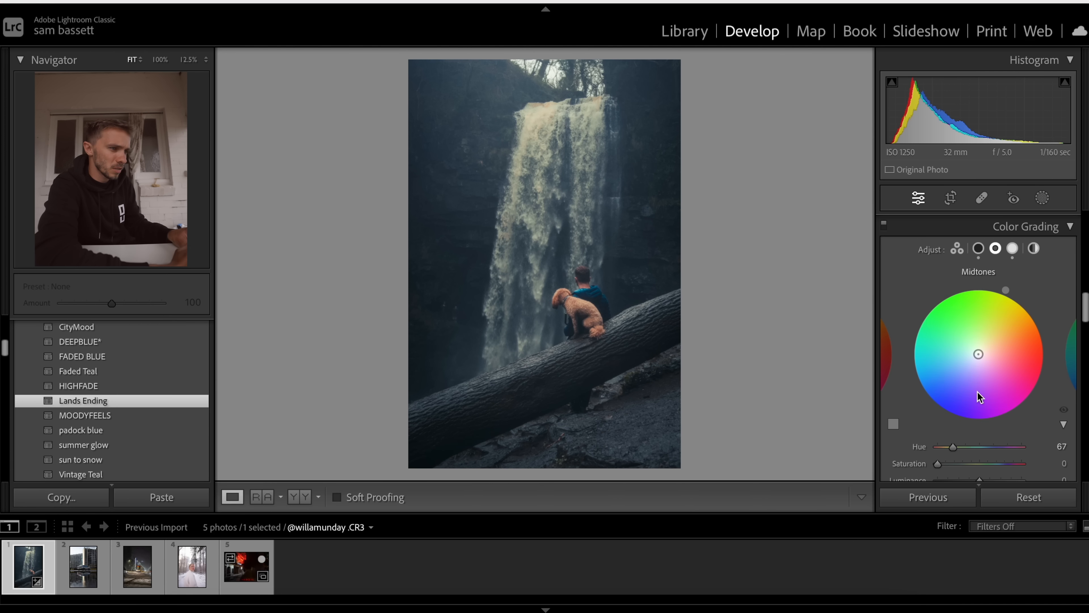
scroll(979, 390, down, 2)
drag(942, 416, 986, 416)
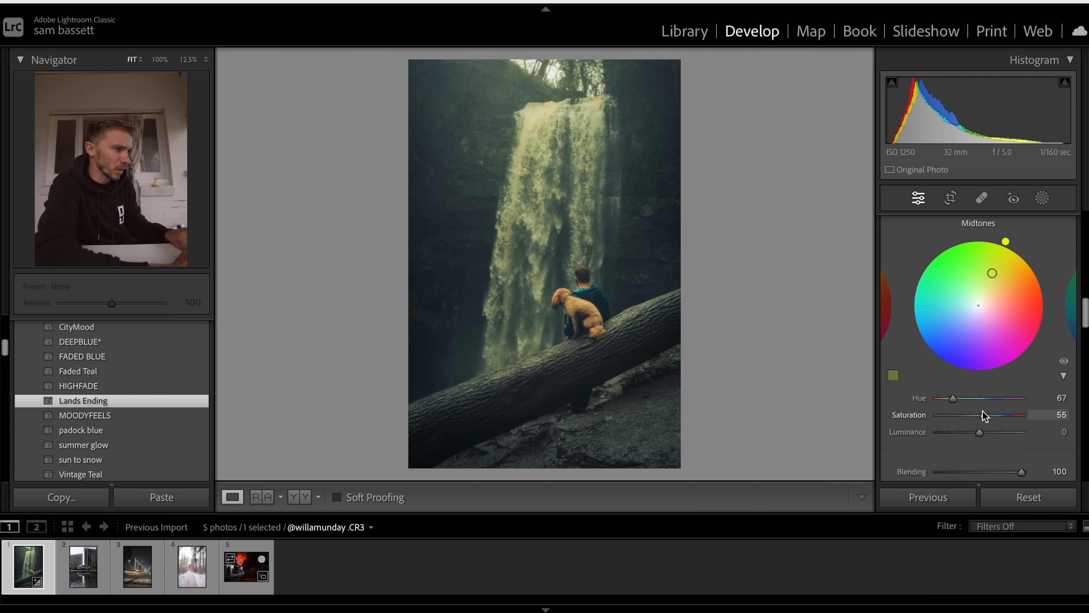
drag(1005, 241, 996, 239)
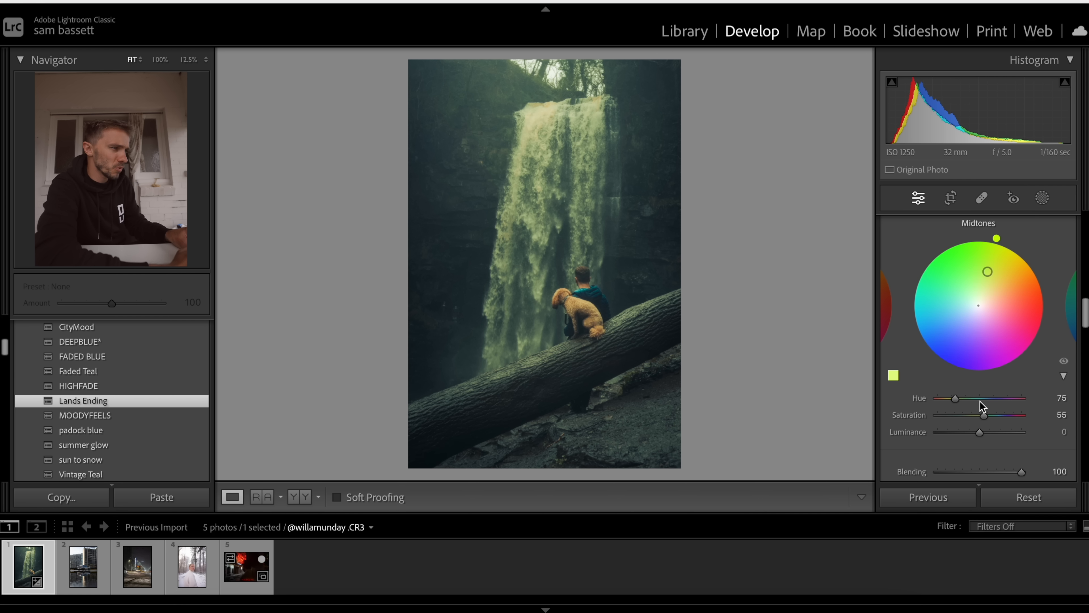
drag(982, 417, 971, 444)
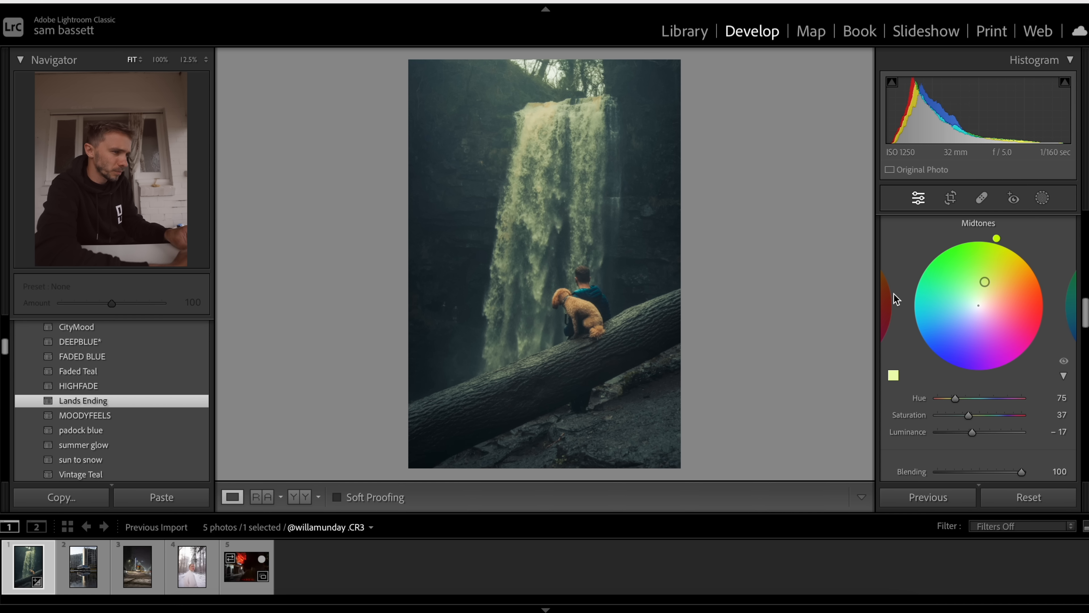
Shift the shadows' color grading hue to a warm orange and adjust the strength of the tint
click(888, 306)
drag(926, 351, 1034, 264)
drag(968, 415, 960, 437)
Color grade the highlights blue with hue 208 and saturation 30, and raise their luminance slightly
click(1073, 301)
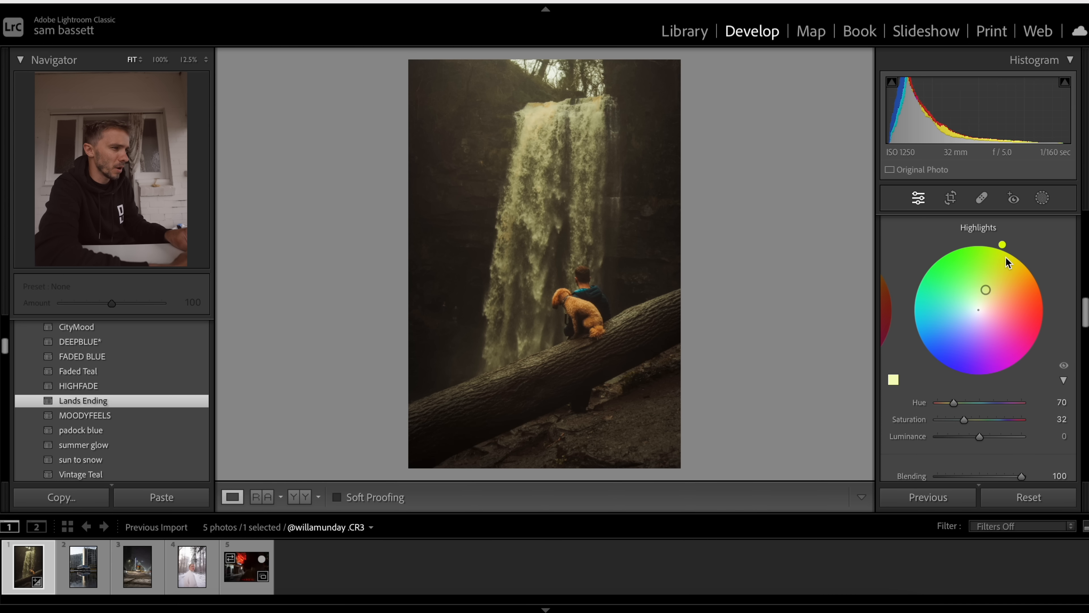
drag(1002, 244, 910, 321)
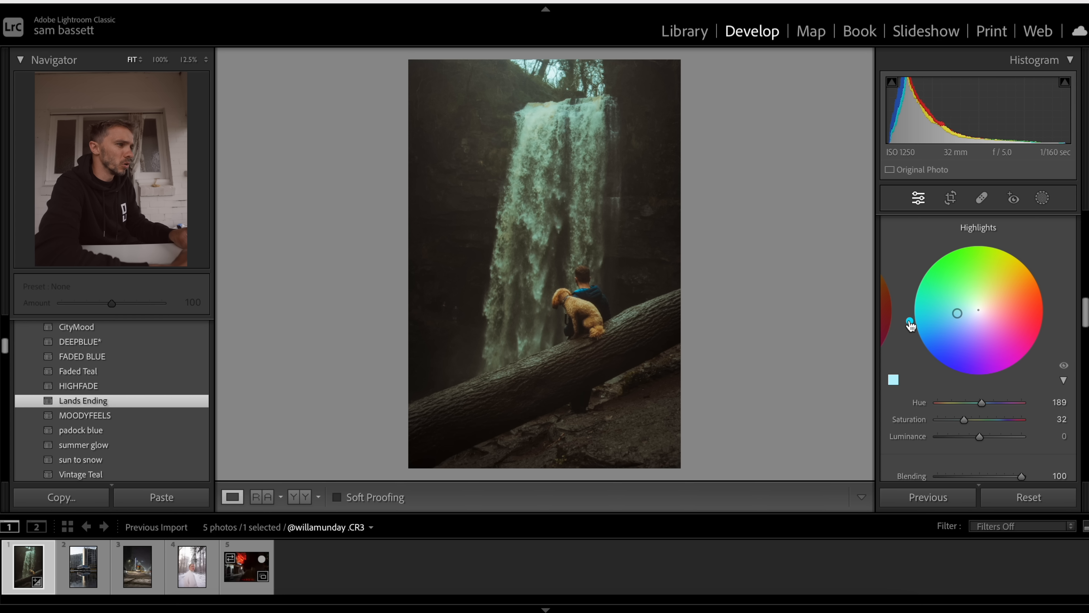
drag(909, 320, 962, 355)
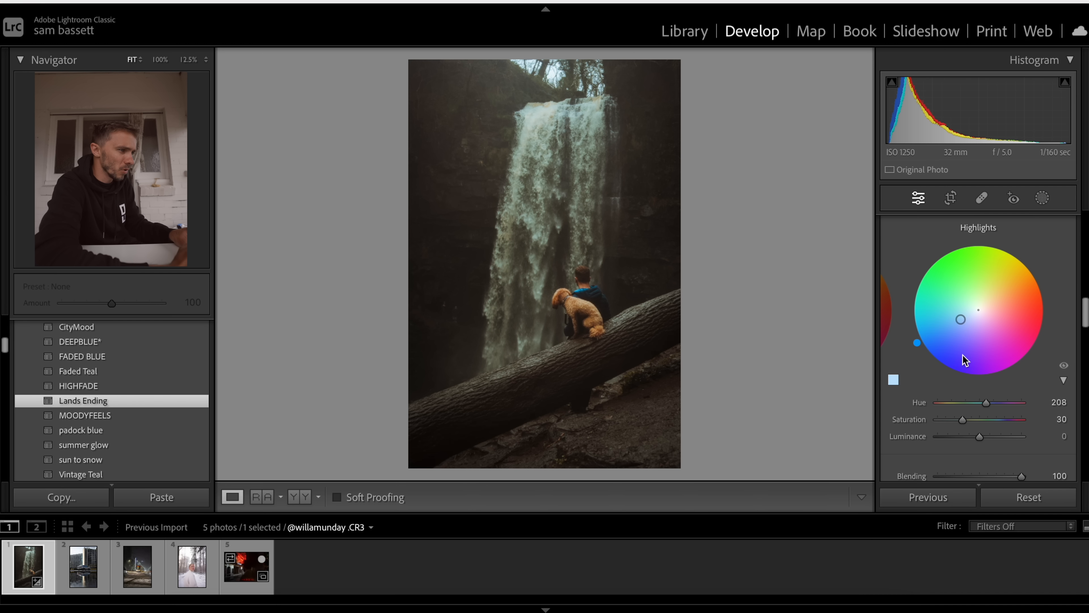
drag(978, 439, 990, 440)
Toggle the color grading off and on to compare the photo with and without it
scroll(987, 436, up, 3)
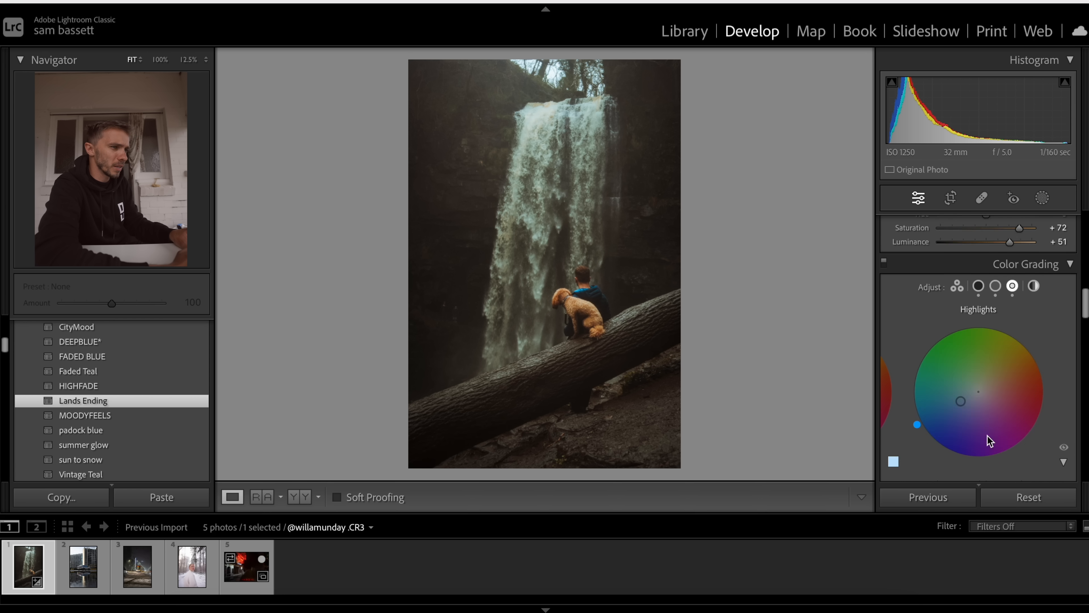
click(886, 284)
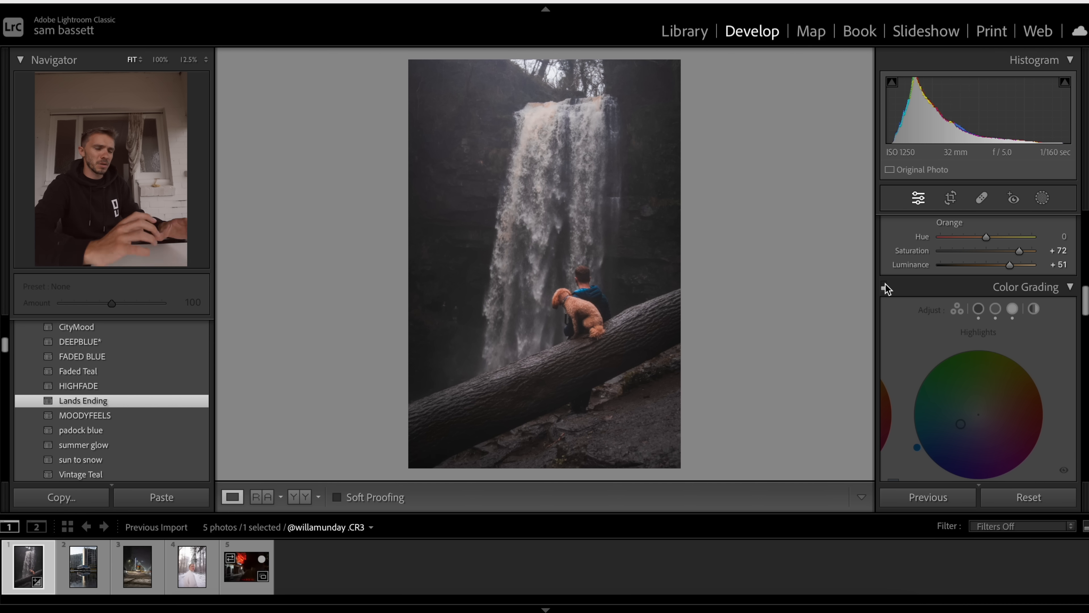
click(885, 283)
click(884, 286)
click(884, 285)
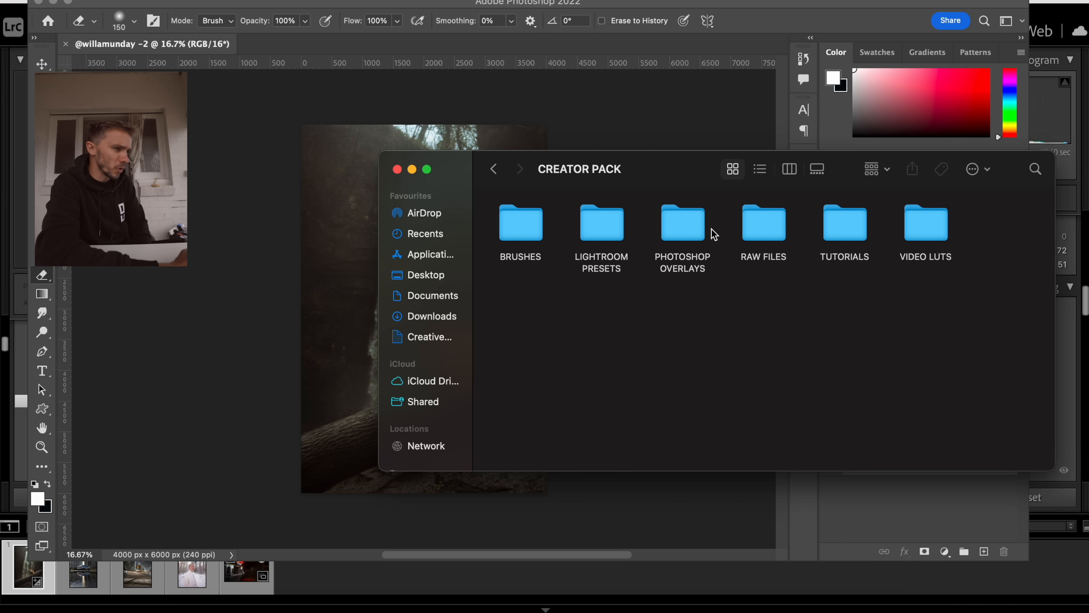
Find optifilm10.JPG in the film overlays folder within PHOTOSHOP OVERLAYS and place it into the waterfall document in Photoshop
double_click(677, 245)
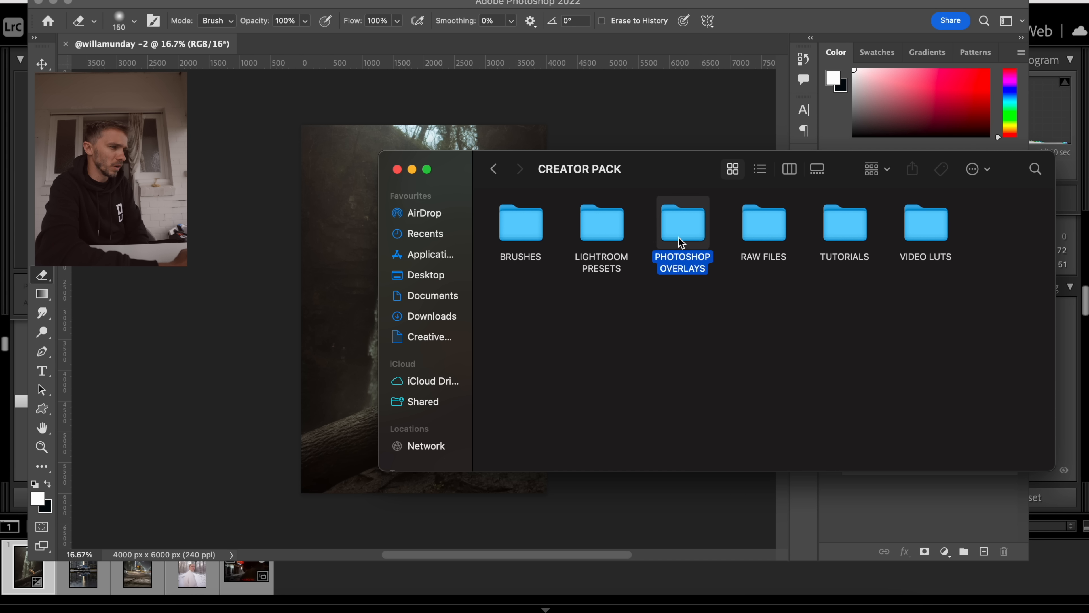
double_click(623, 233)
scroll(680, 273, up, 5)
scroll(704, 273, down, 2)
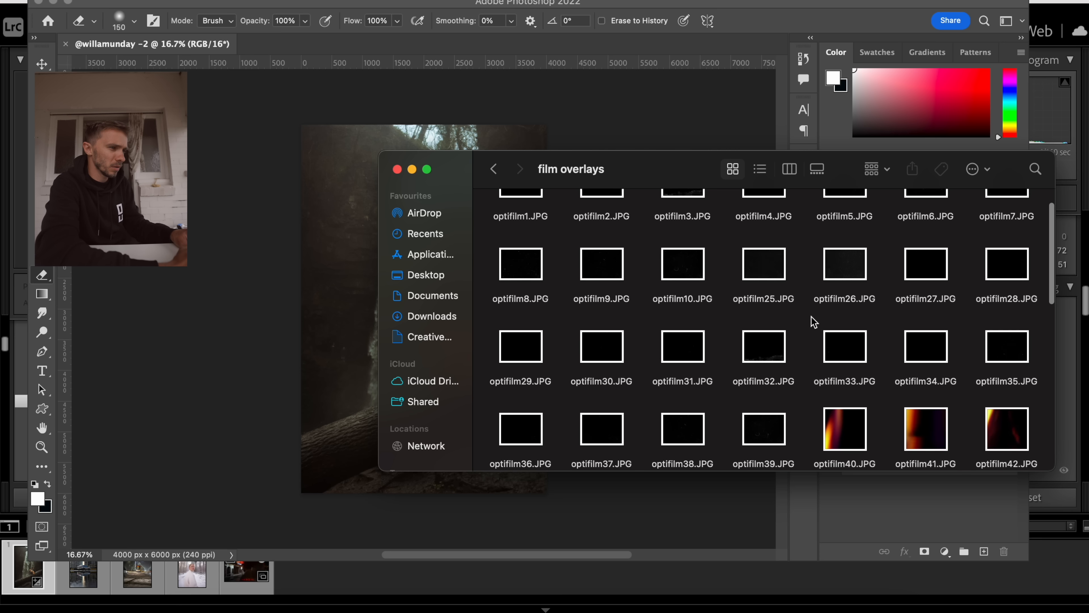
scroll(814, 322, up, 2)
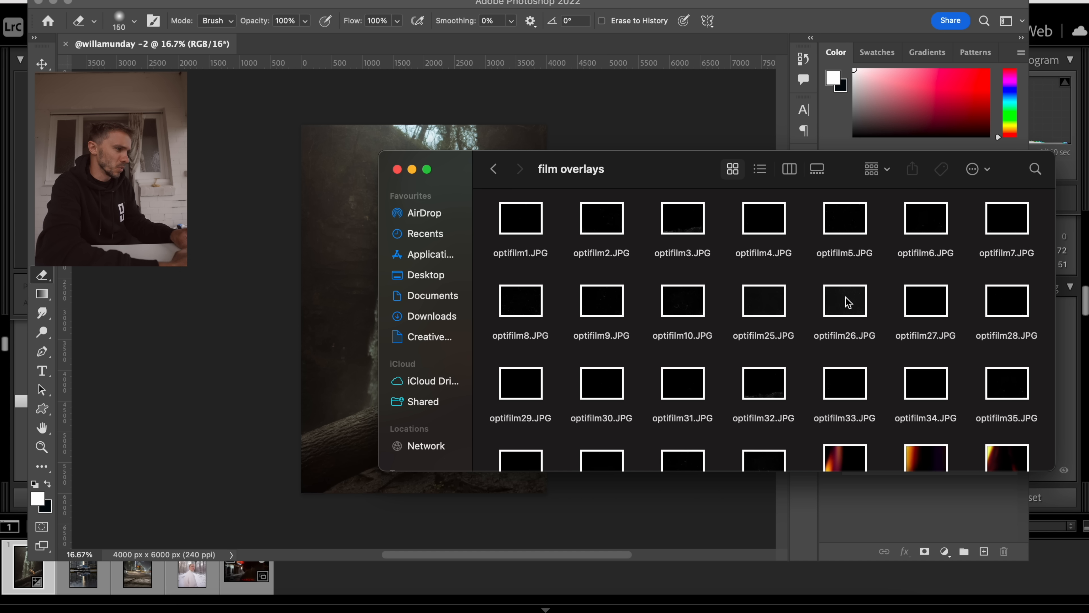
drag(697, 297, 316, 294)
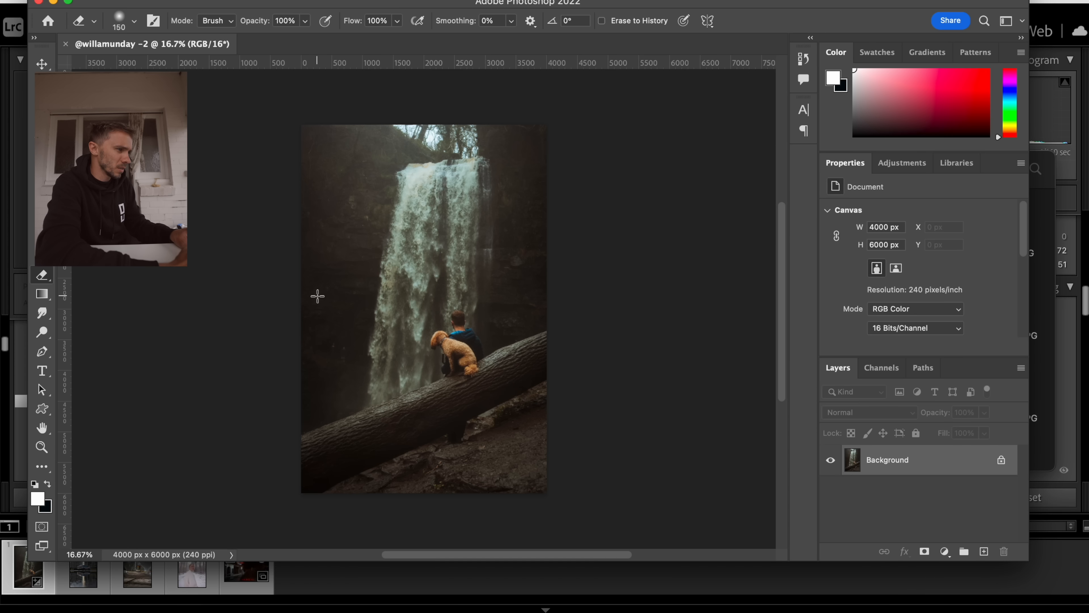
Rotate the optifilm10 overlay to about -91.28° and scale it to about 224.56% so it covers the whole canvas
drag(409, 406, 567, 306)
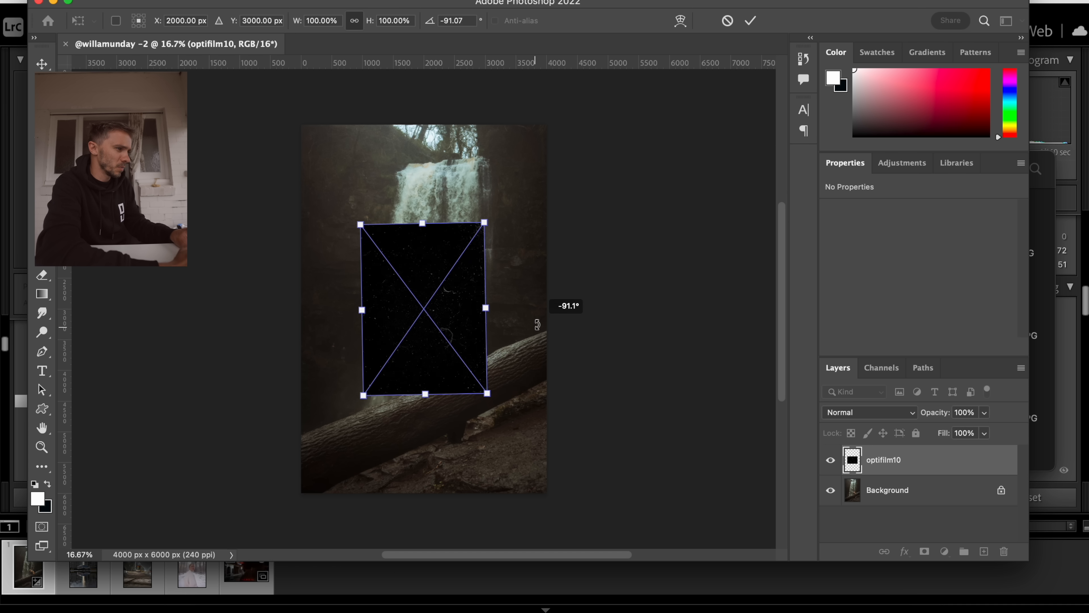
drag(450, 305, 373, 231)
drag(428, 308, 572, 512)
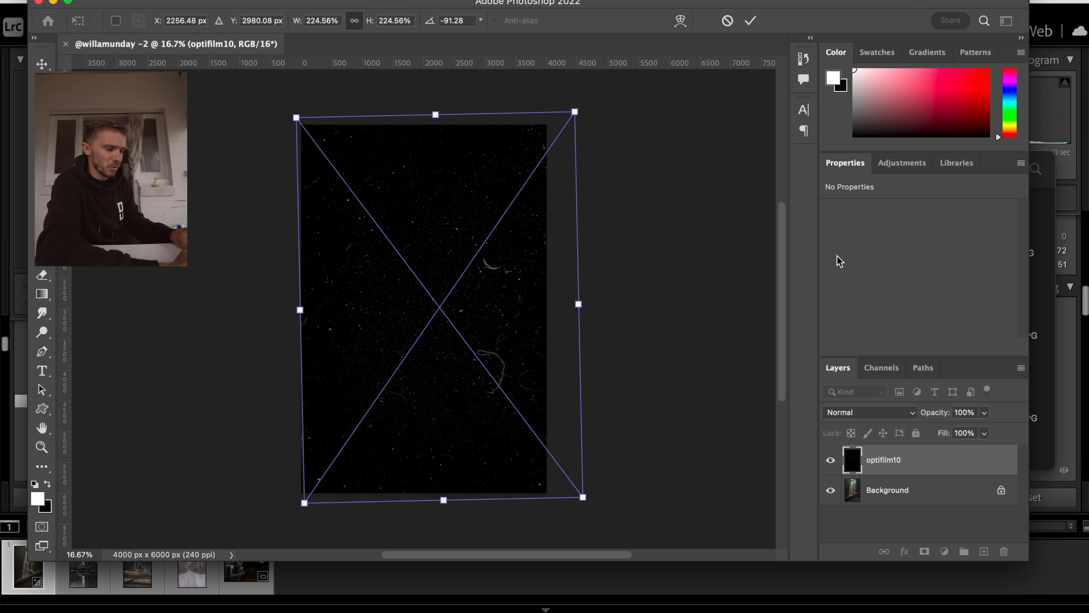
click(750, 20)
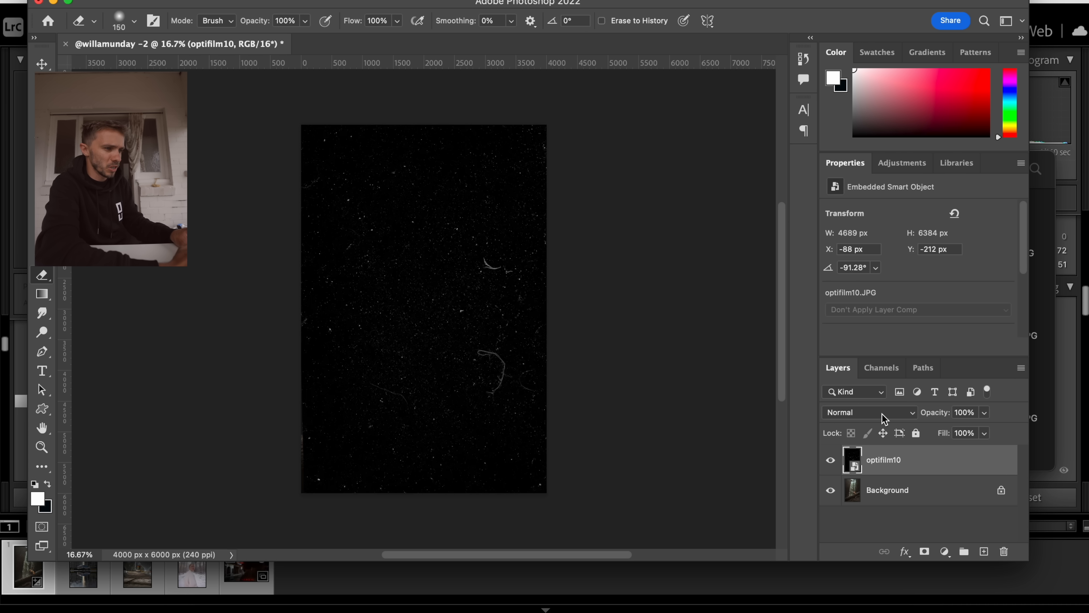
Set the optifilm10 layer to Screen blending at 42% opacity
click(885, 413)
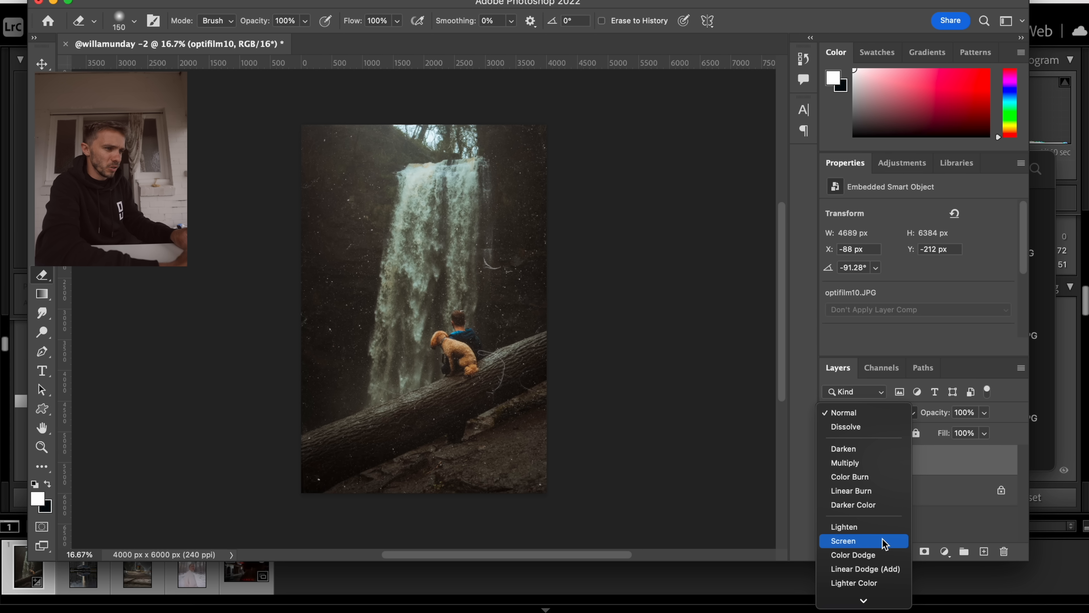
click(883, 543)
click(985, 412)
drag(986, 429, 957, 434)
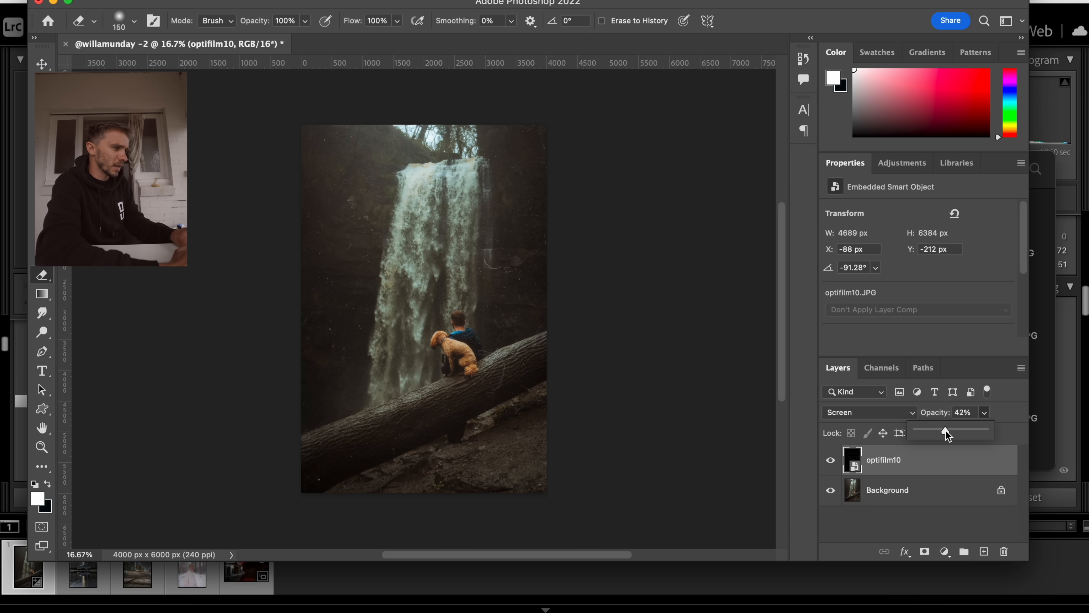
Find the light-leak overlay optifilm50.JPG in the film overlays folder and place it into the waterfall document
click(195, 611)
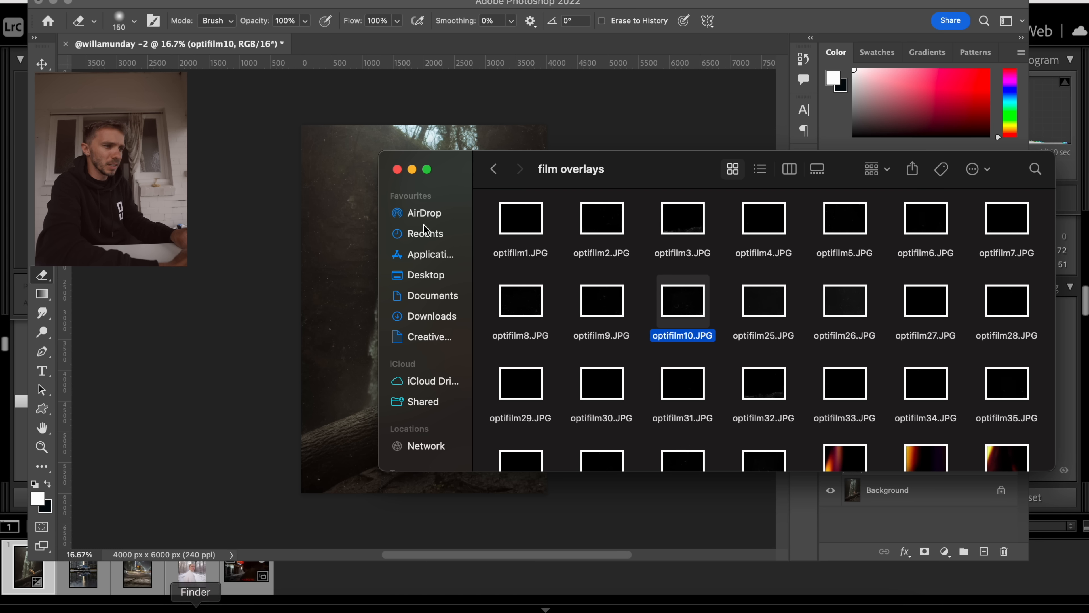
scroll(648, 304, down, 5)
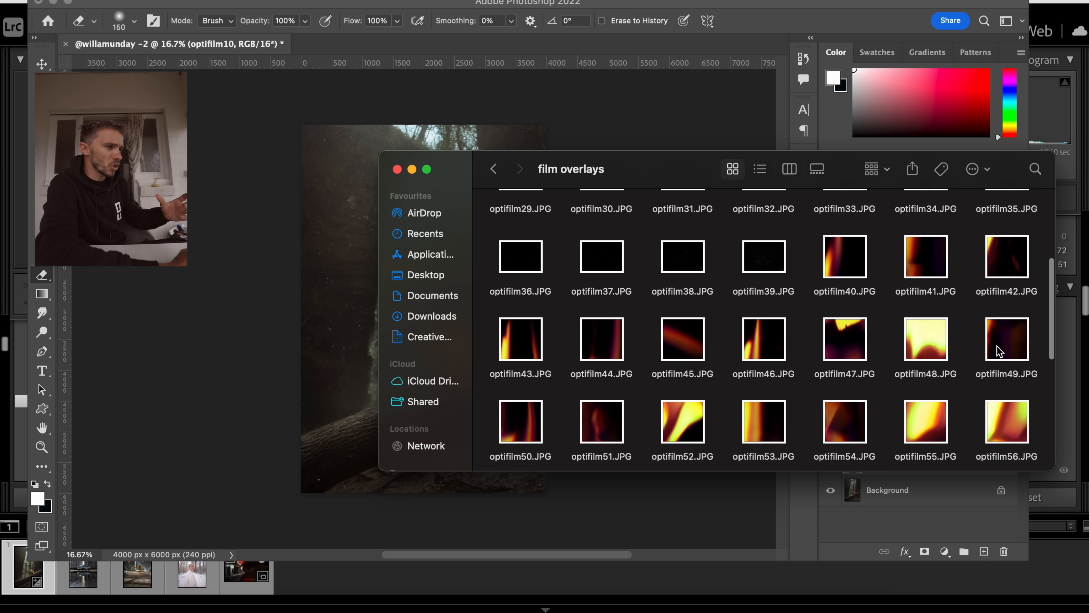
scroll(783, 388, down, 1)
scroll(783, 388, down, 2)
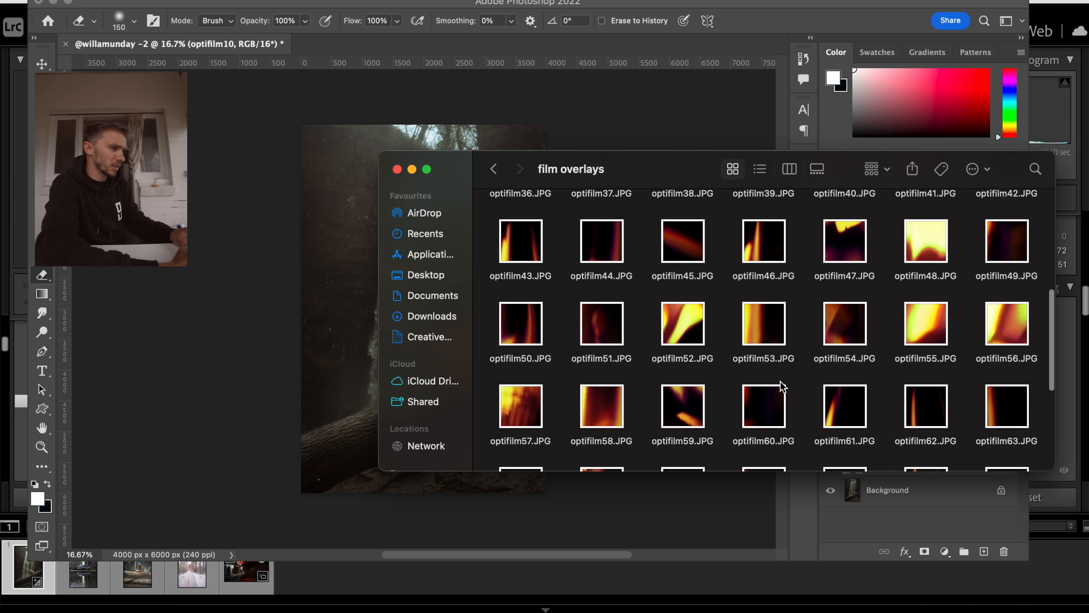
drag(518, 312, 403, 370)
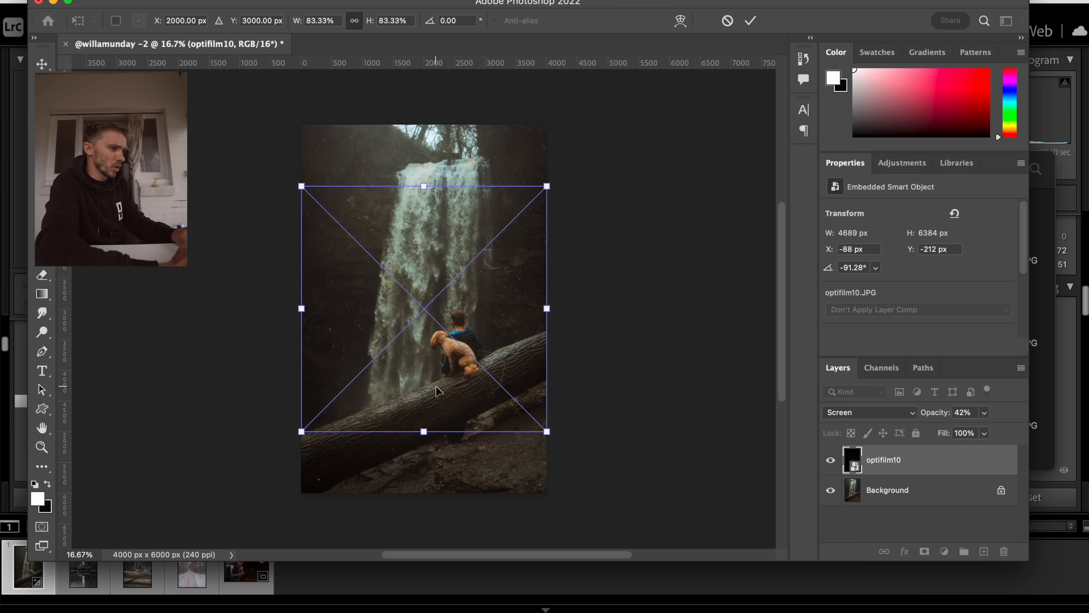
Scale the optifilm50 overlay to about 135.58% and position it to cover the whole canvas
scroll(508, 398, down, 2)
drag(521, 412, 574, 490)
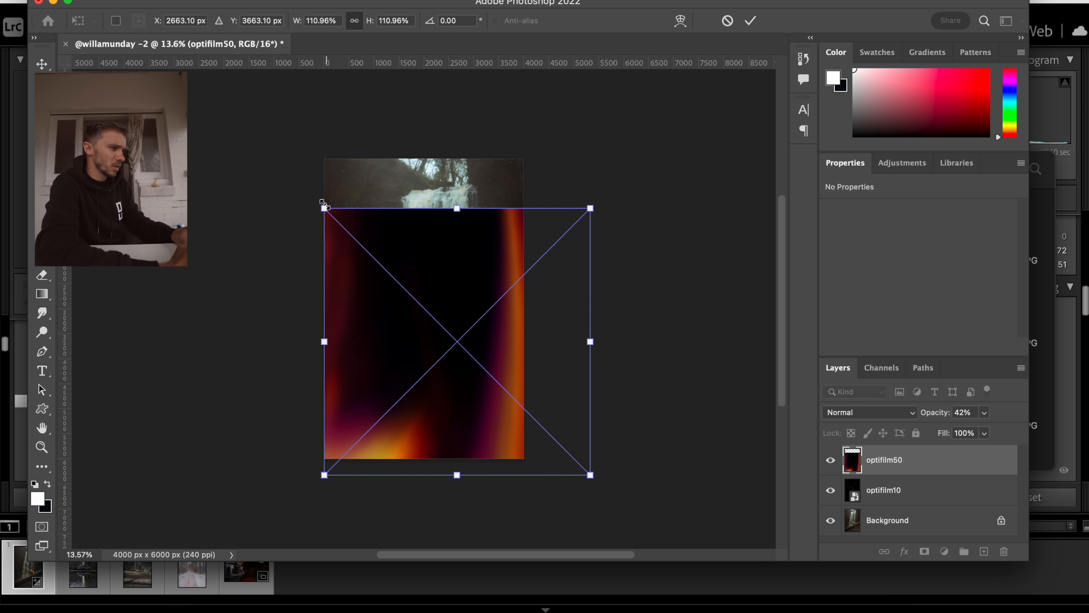
drag(324, 209, 286, 121)
drag(430, 311, 458, 313)
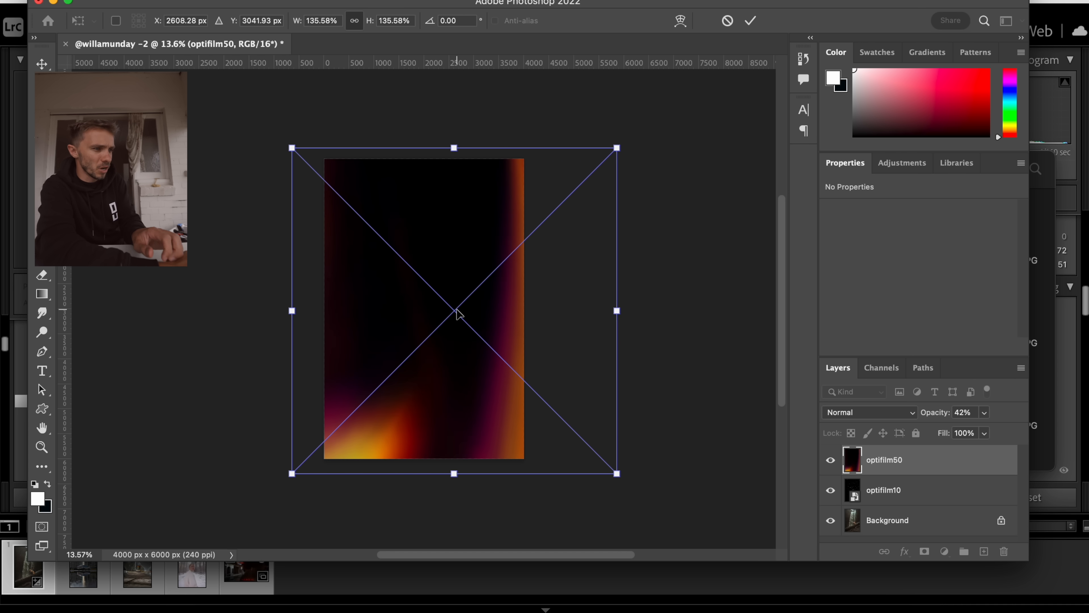
click(750, 21)
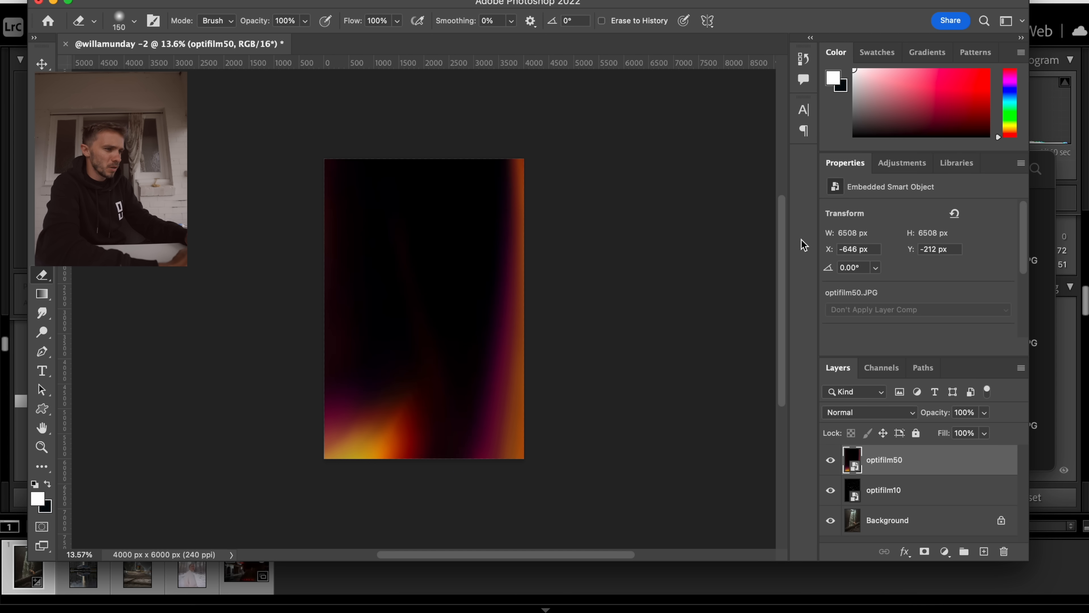
Set the optifilm50 layer to Screen blending at 34% opacity
click(840, 412)
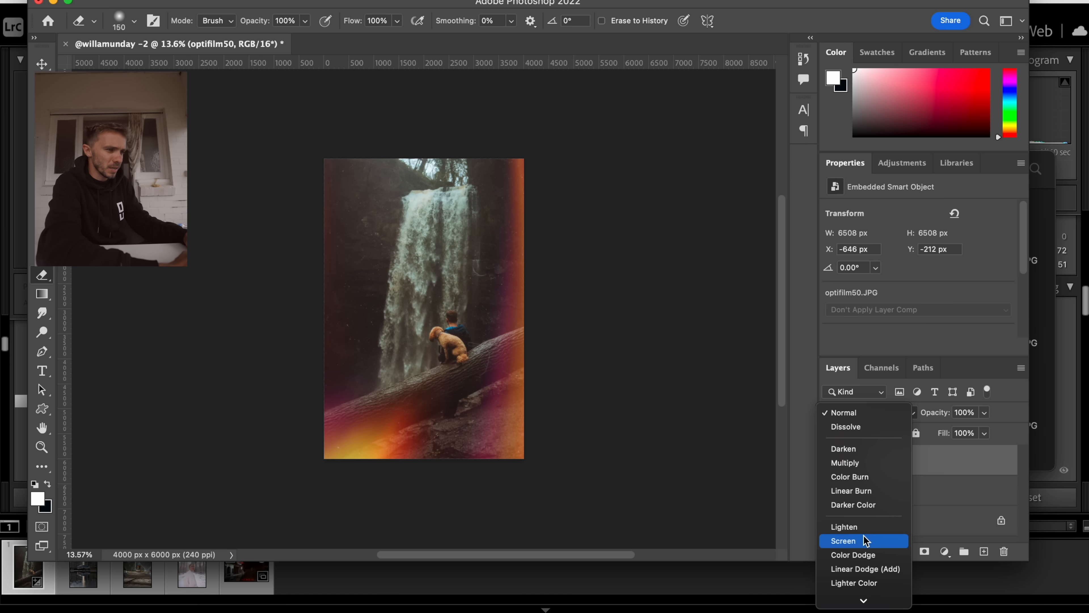
click(865, 542)
click(984, 413)
drag(942, 431, 941, 434)
Enlarge the optifilm50 overlay to about 144.83% and move it so its upper edge aligns with the canvas's upper edge
key(super+t)
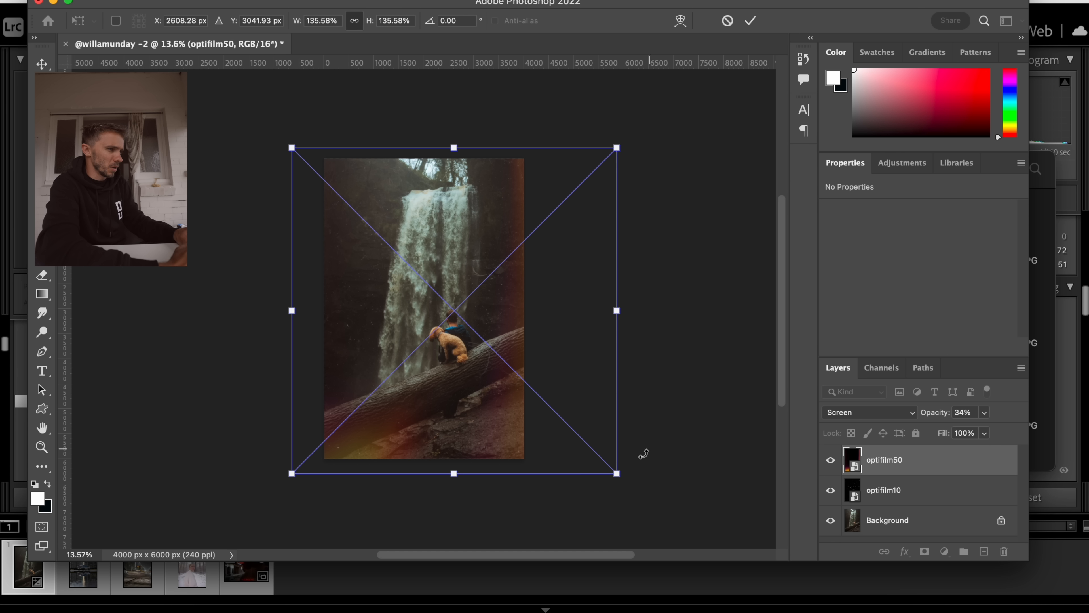
drag(616, 473, 649, 486)
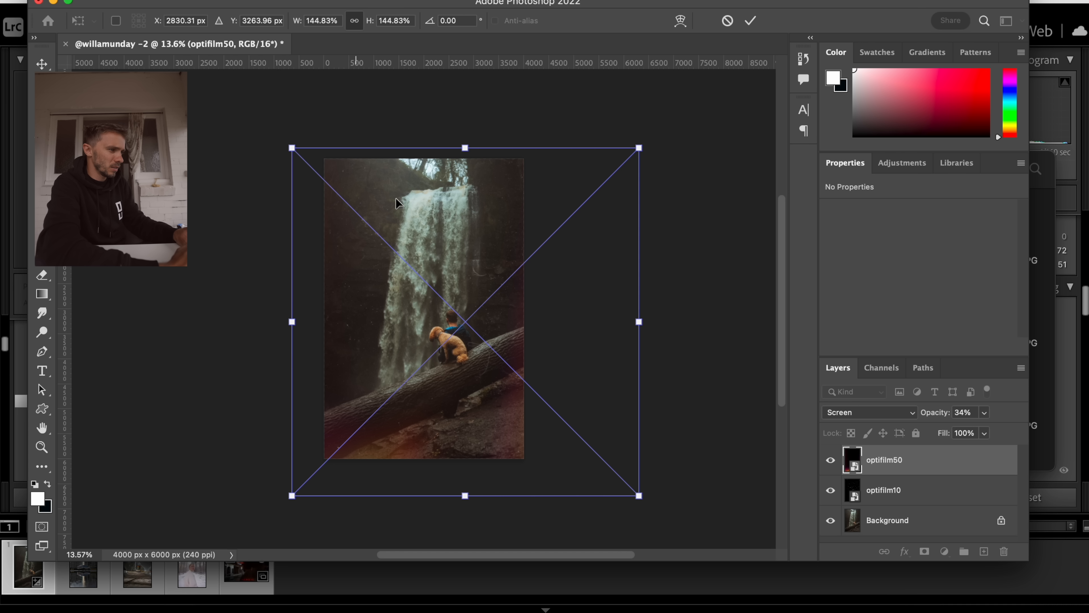
drag(485, 306, 480, 316)
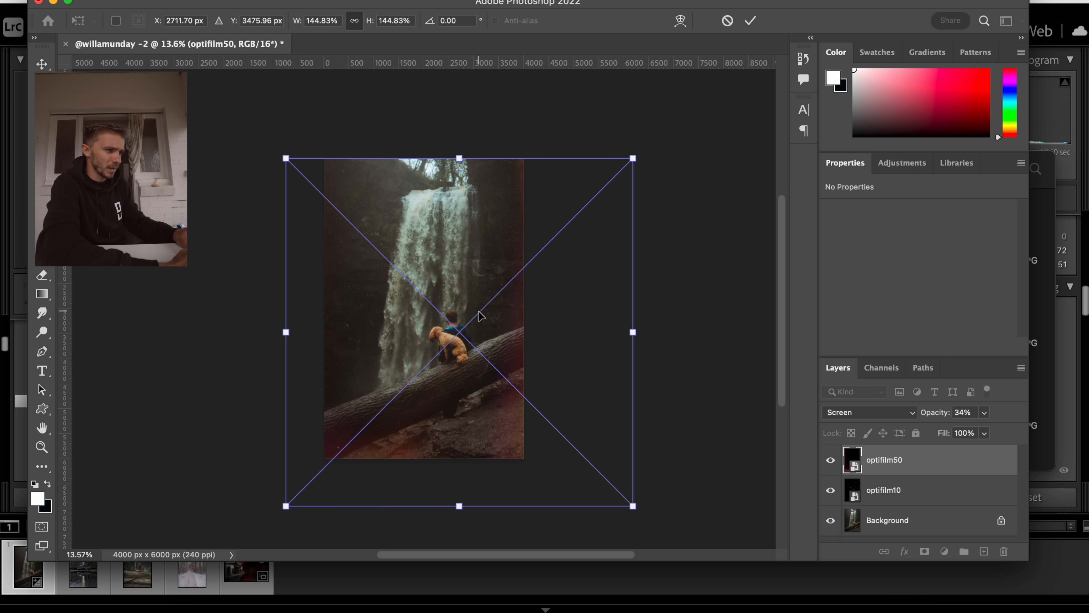
Reduce the optifilm50 layer's opacity to 26% and apply the transform
click(983, 413)
drag(973, 433, 968, 433)
click(985, 413)
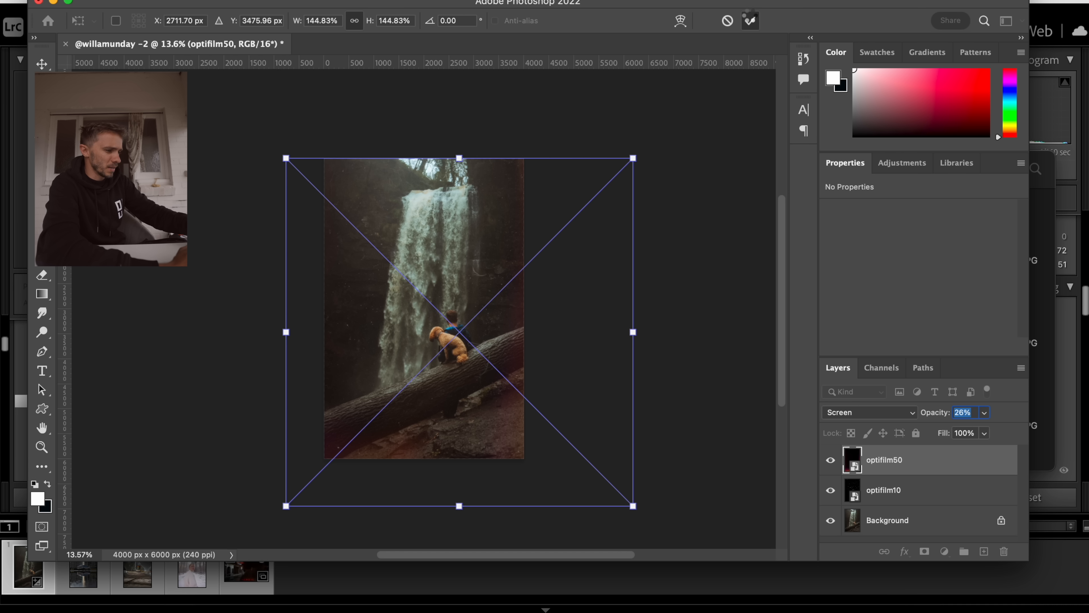
click(750, 20)
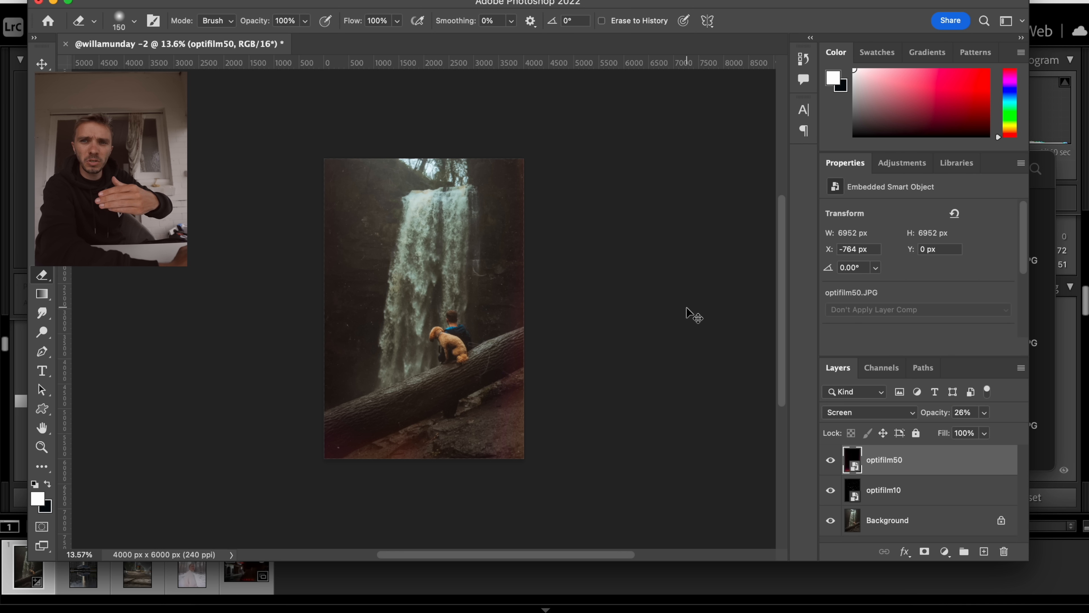
Save the layered waterfall composite and switch back to Lightroom Classic
key(super+s)
click(498, 611)
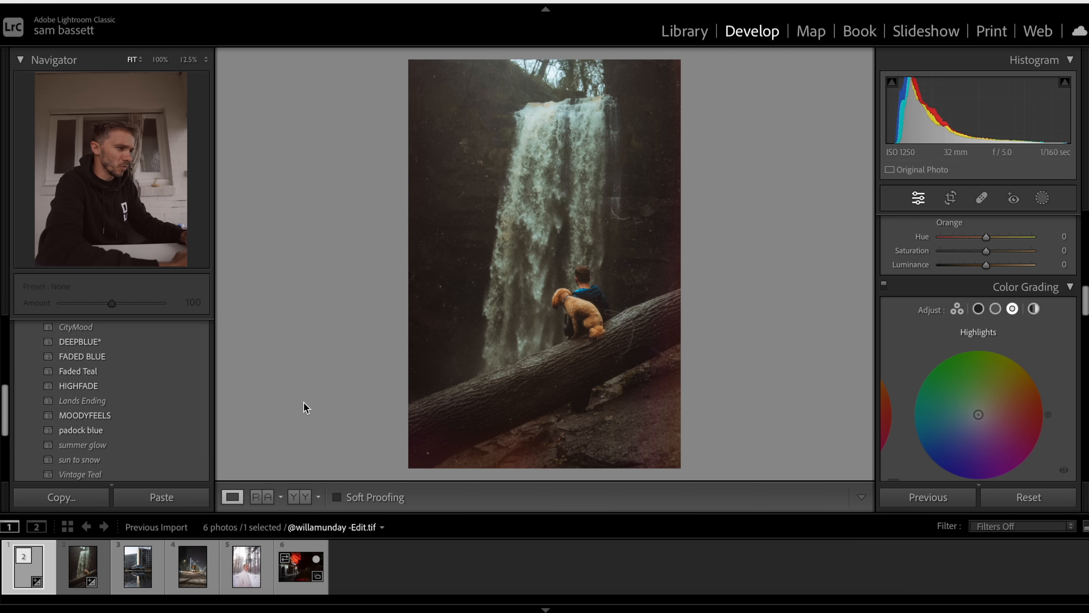
Reset the waterfall CR3 to its unedited state and compare it with the edited TIF version
click(84, 571)
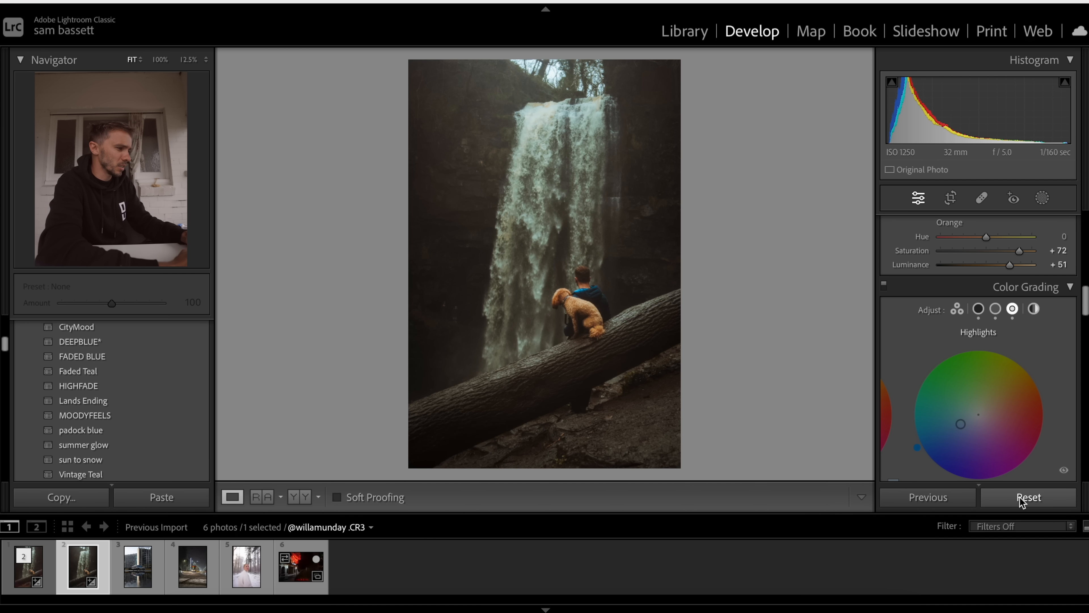
click(1028, 498)
click(21, 583)
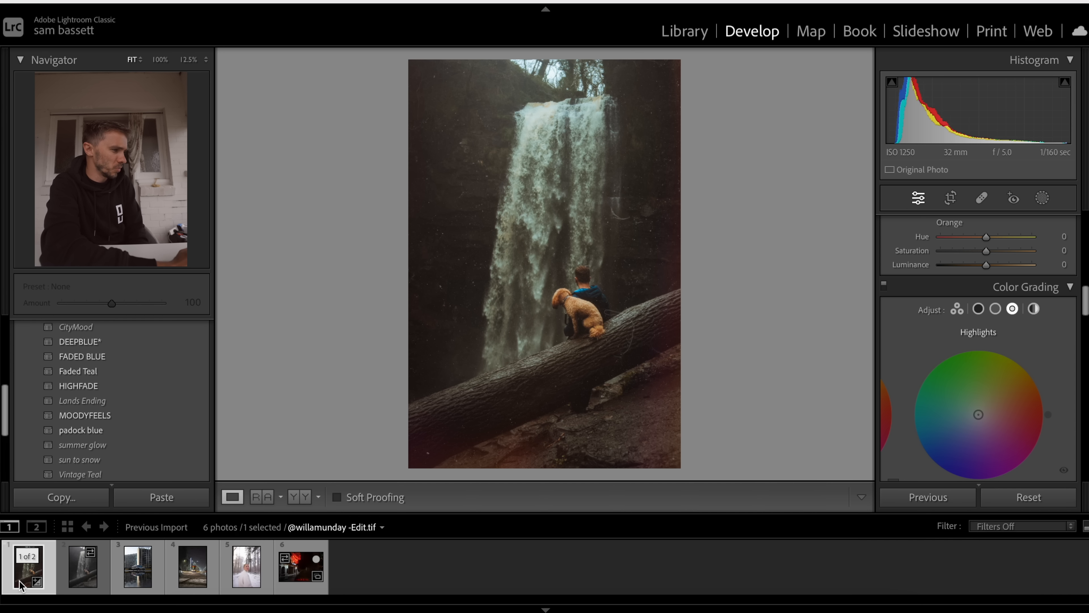
key(Right)
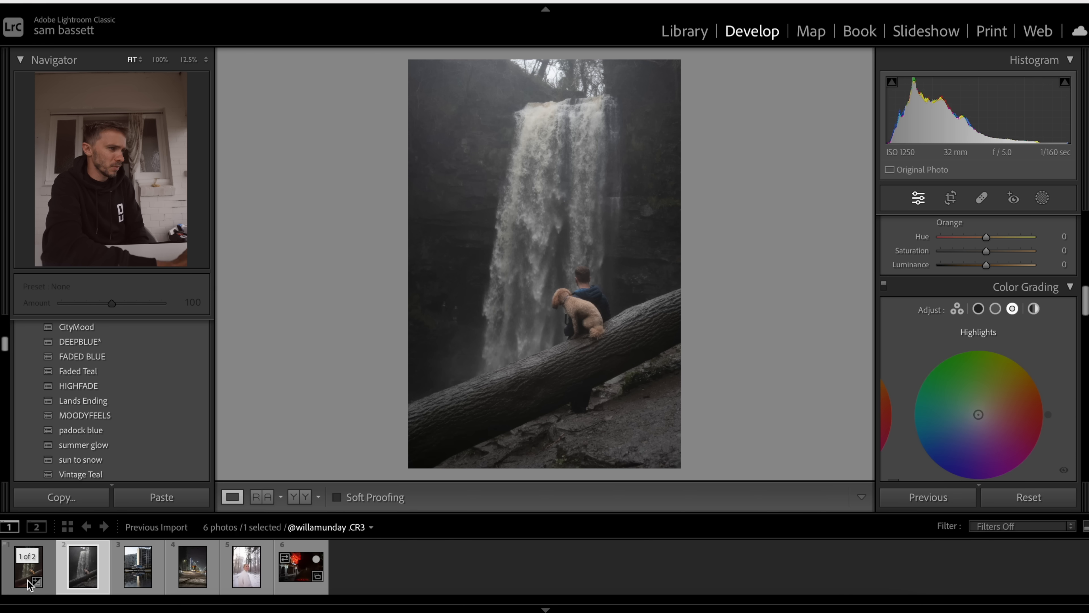
click(29, 583)
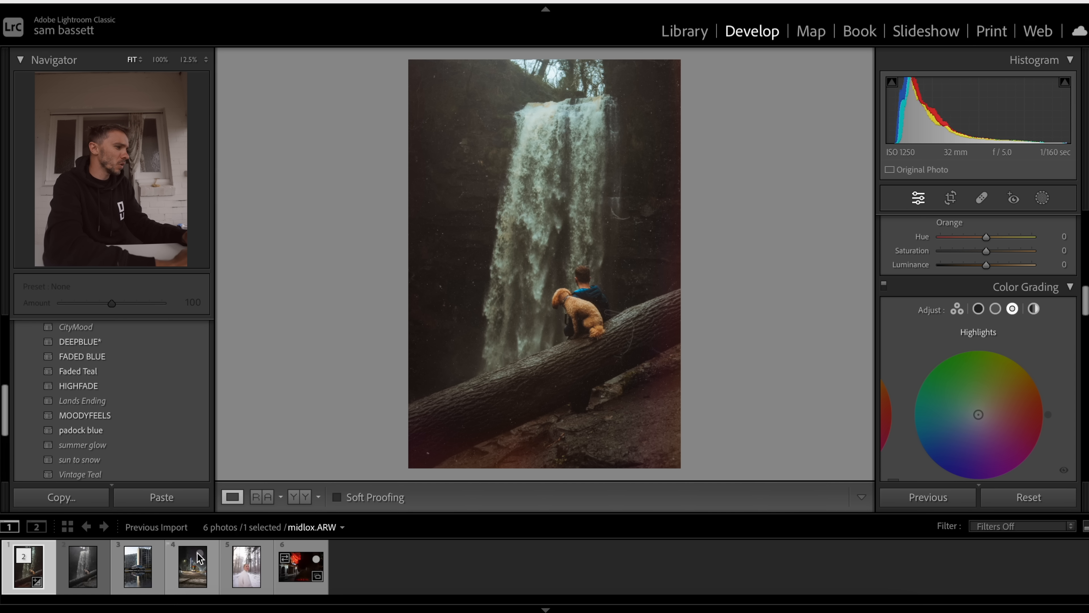
Open the car photo image0.jpeg and apply the SONY LOVER preset to it
click(144, 573)
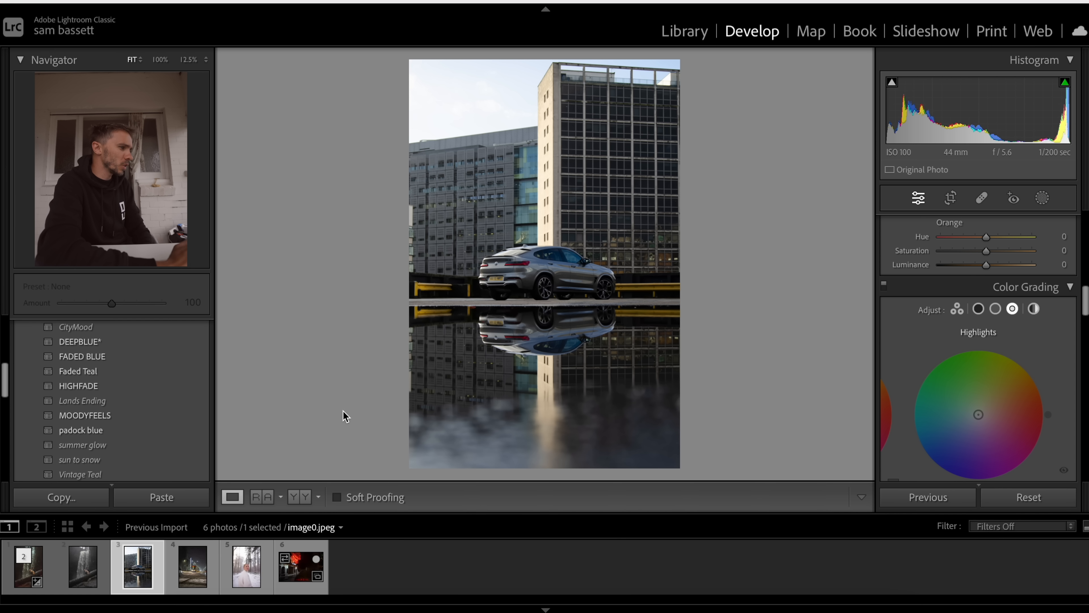
scroll(156, 384, up, 2)
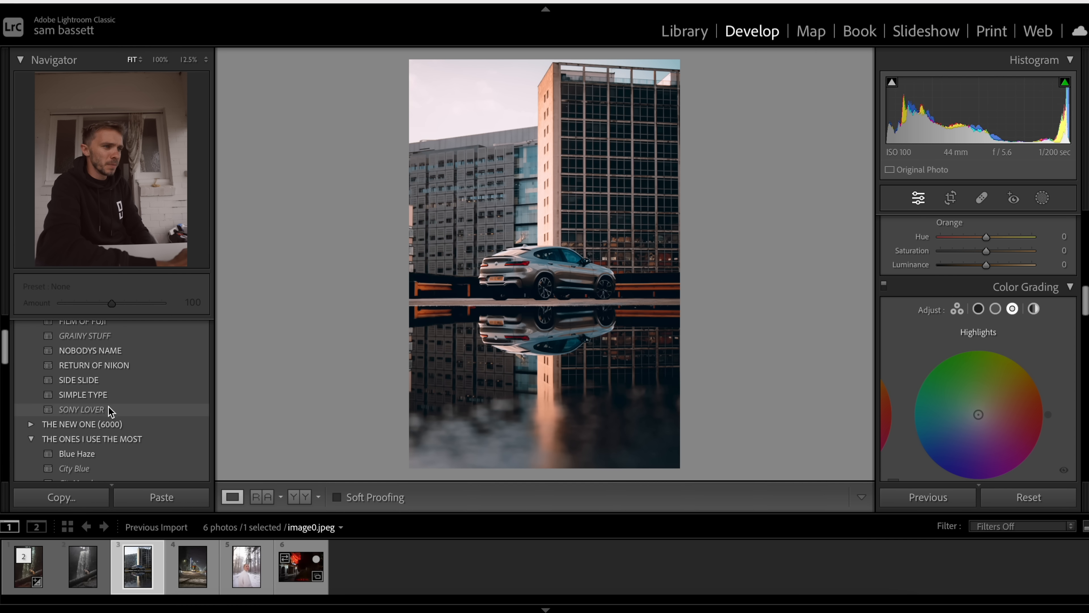
click(116, 409)
Mask the car with Select Subject and subtract the spill beside the car and its reflection using a size 5.0 brush
click(1042, 198)
click(921, 262)
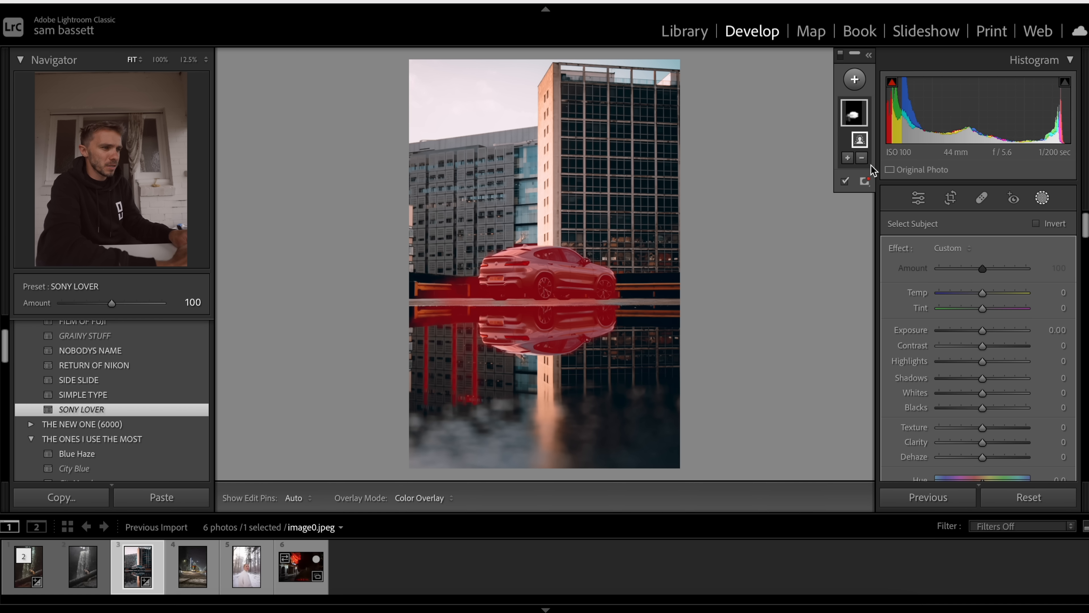
click(863, 158)
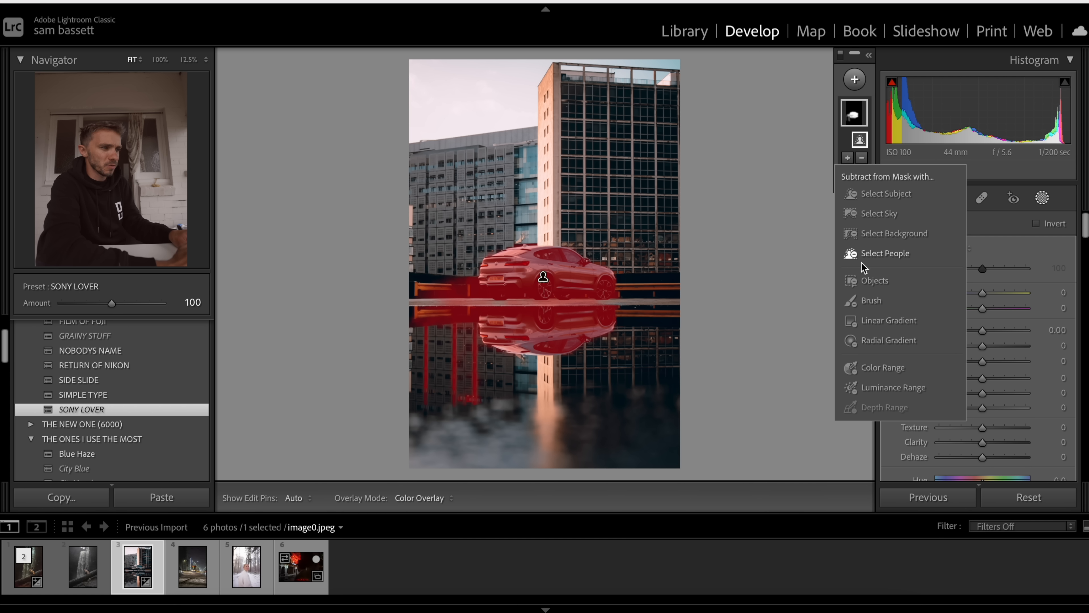
click(865, 301)
scroll(410, 382, down, 8)
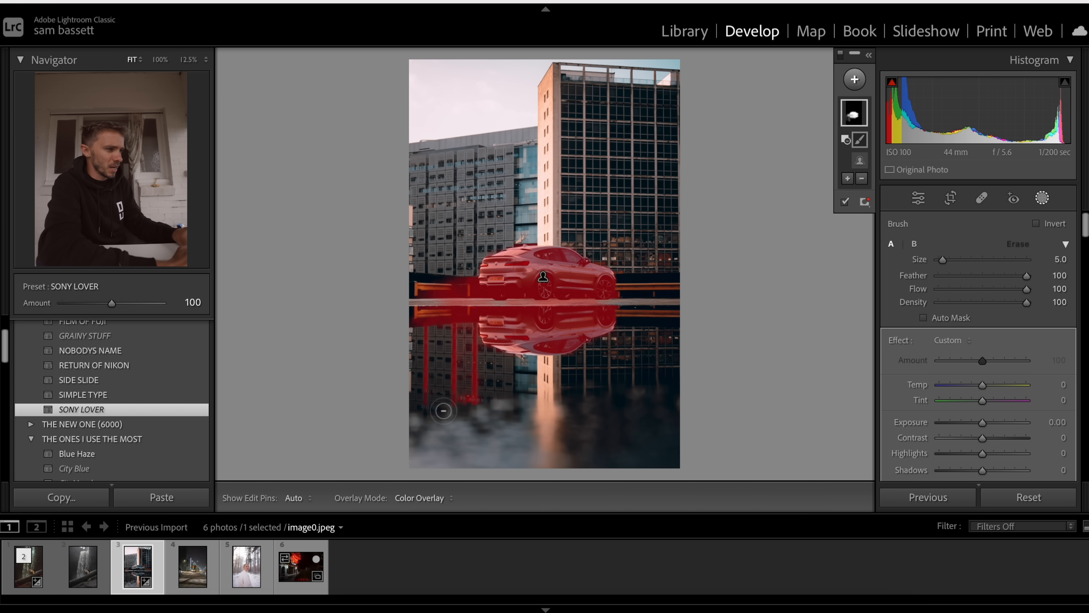
key(h)
drag(429, 313, 457, 342)
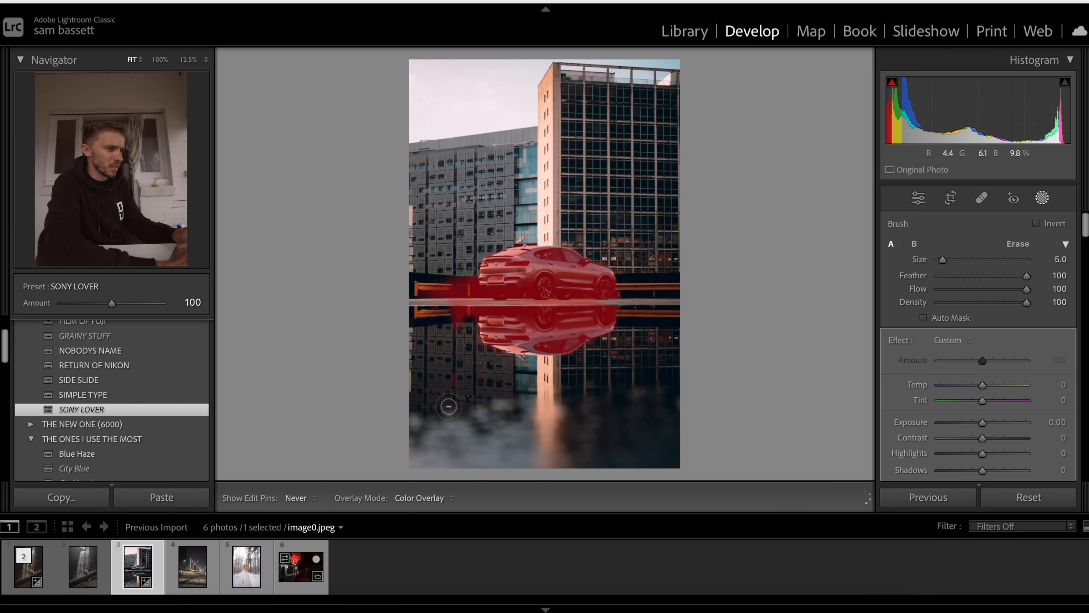
mouse_move(462, 365)
mouse_down()
mouse_move(464, 278)
mouse_move(457, 318)
mouse_up()
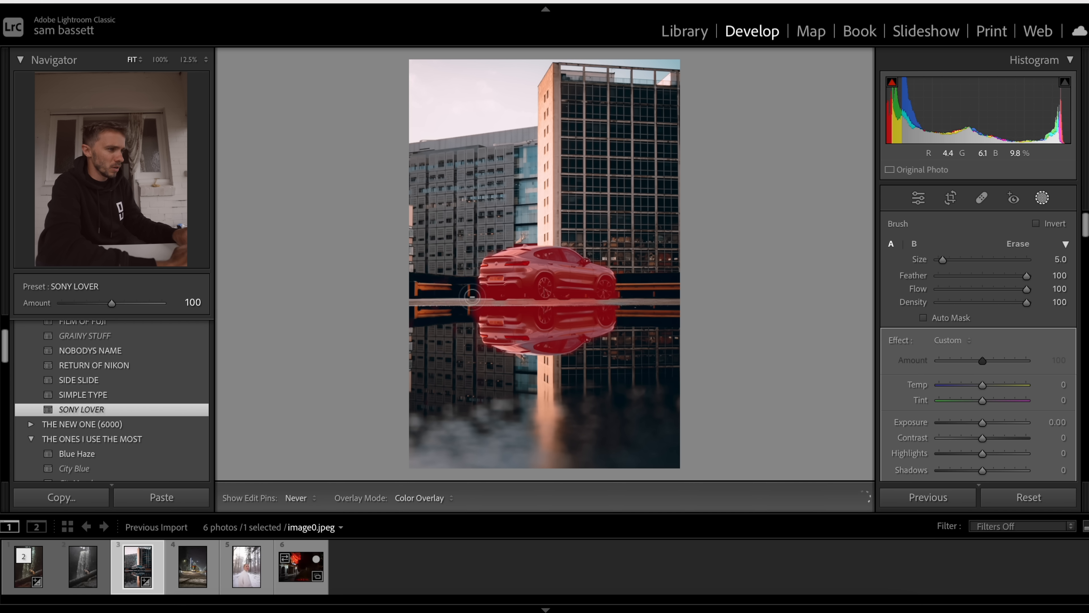
Subtract the ground strip between the car and its reflection from the mask with a size 2.0 brush
scroll(473, 297, down, 3)
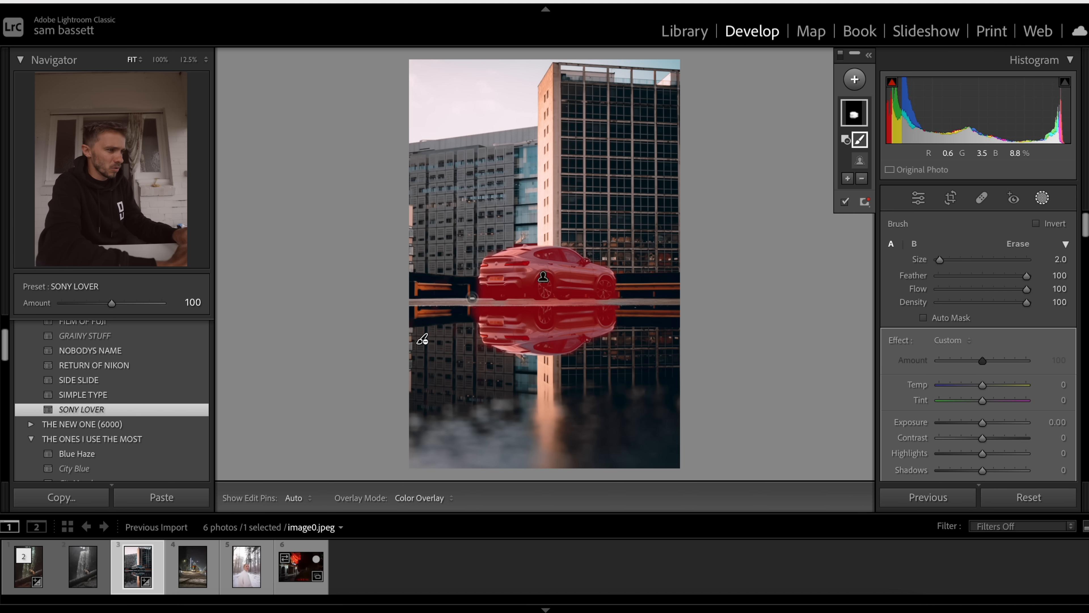
key(h)
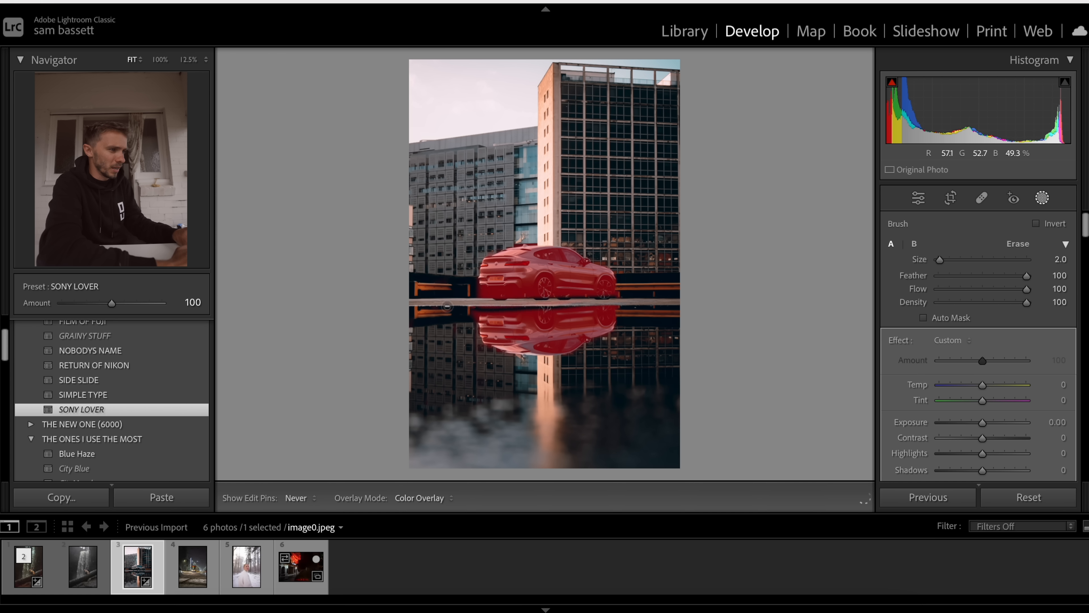
key(h)
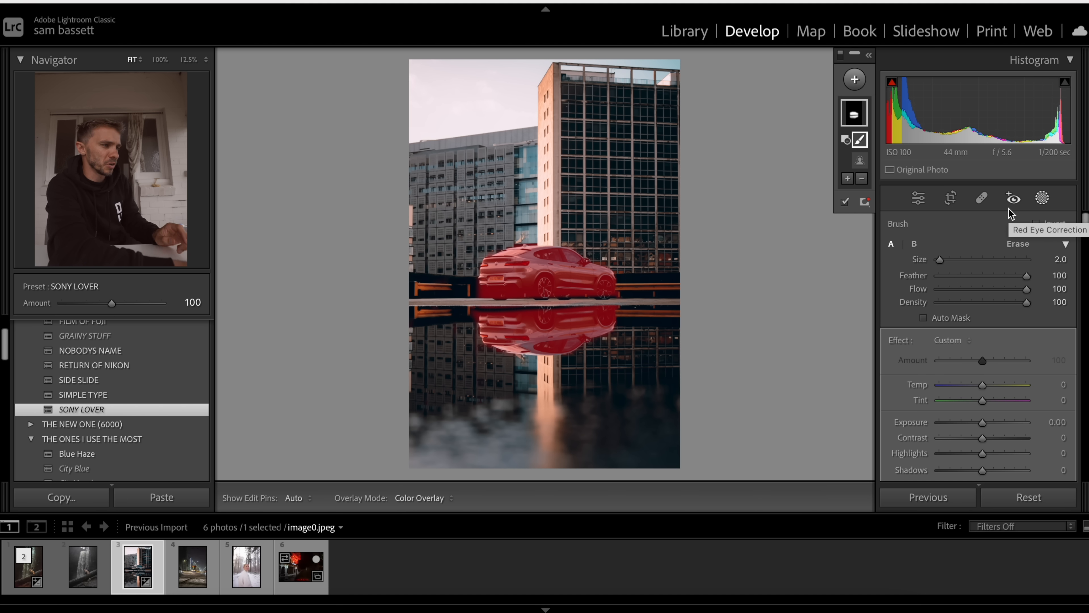
Hide the mask overlay and set the car mask's Temp to -15, Highlights to 13 and Texture to 21
key(o)
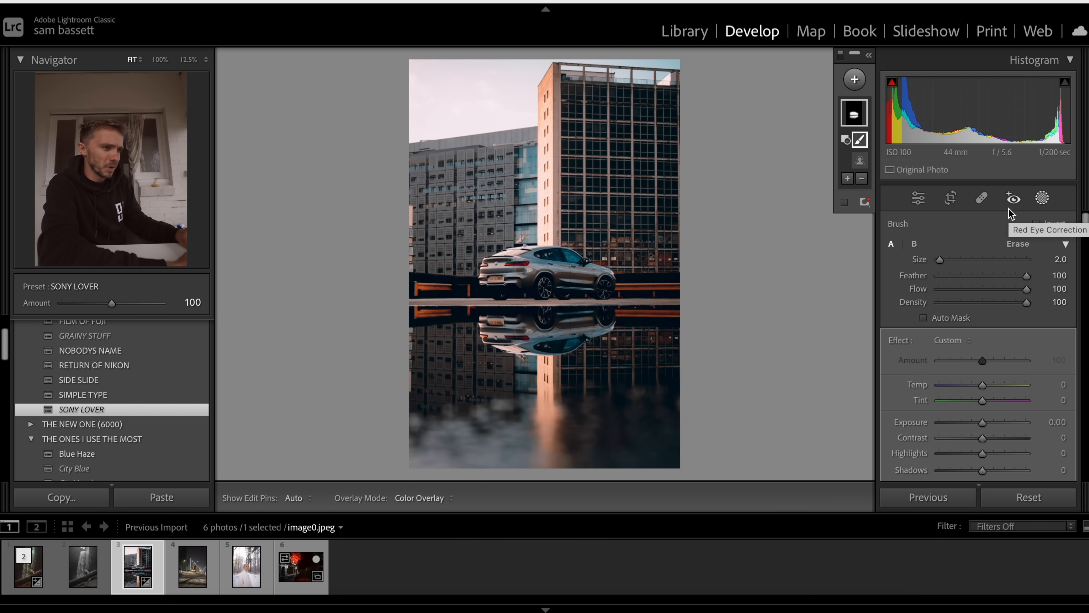
scroll(1011, 363, down, 3)
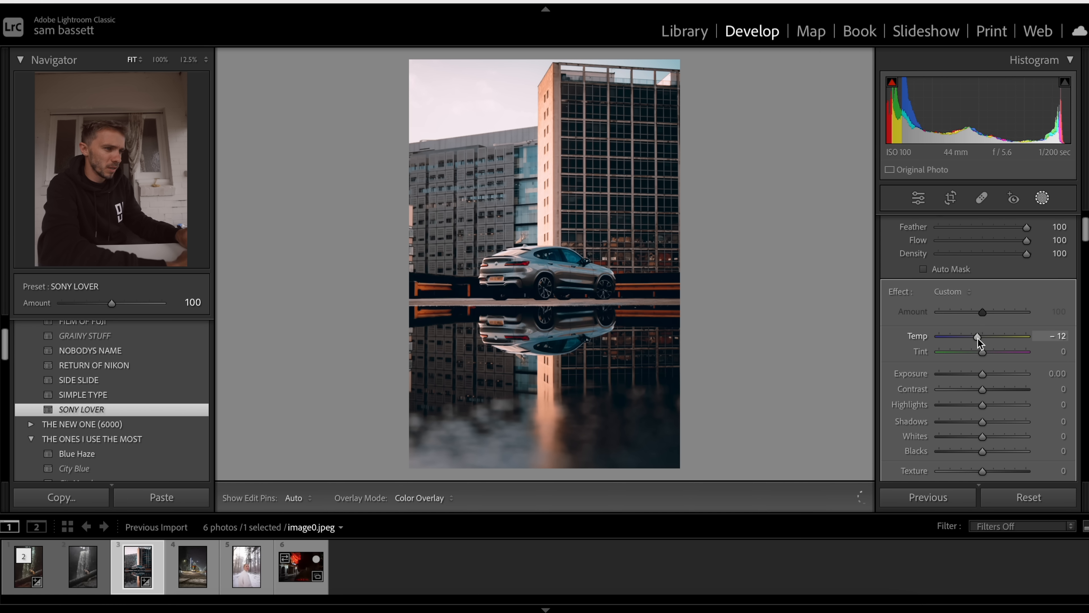
drag(978, 337, 976, 339)
drag(985, 405, 992, 435)
scroll(991, 402, down, 10)
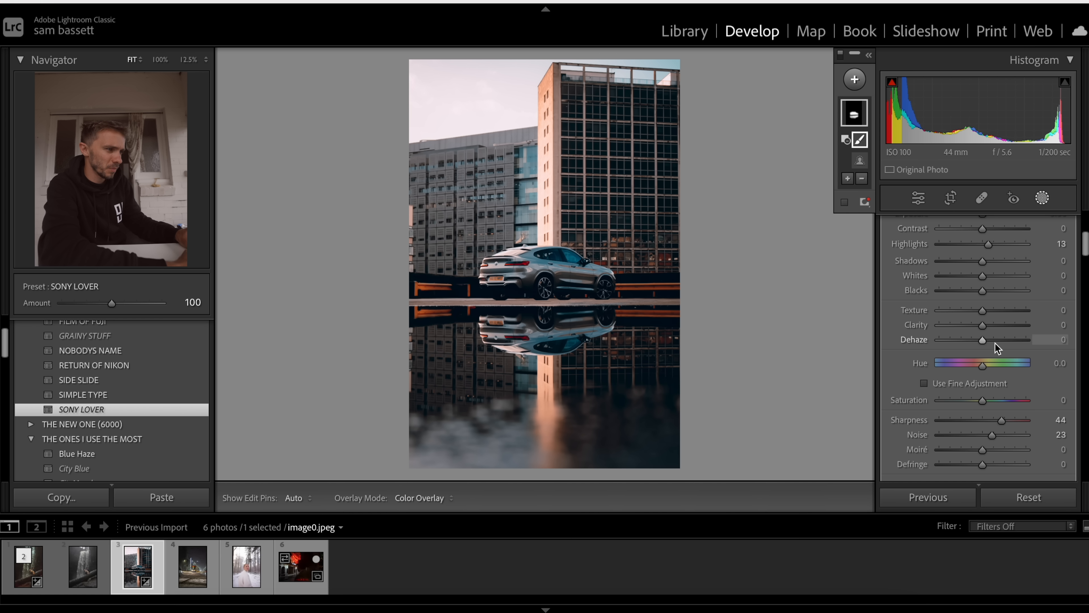
drag(986, 311, 995, 310)
Set the car mask's Shadows to 29, Contrast to -15 and Tint to 9
scroll(995, 311, up, 3)
scroll(994, 311, up, 1)
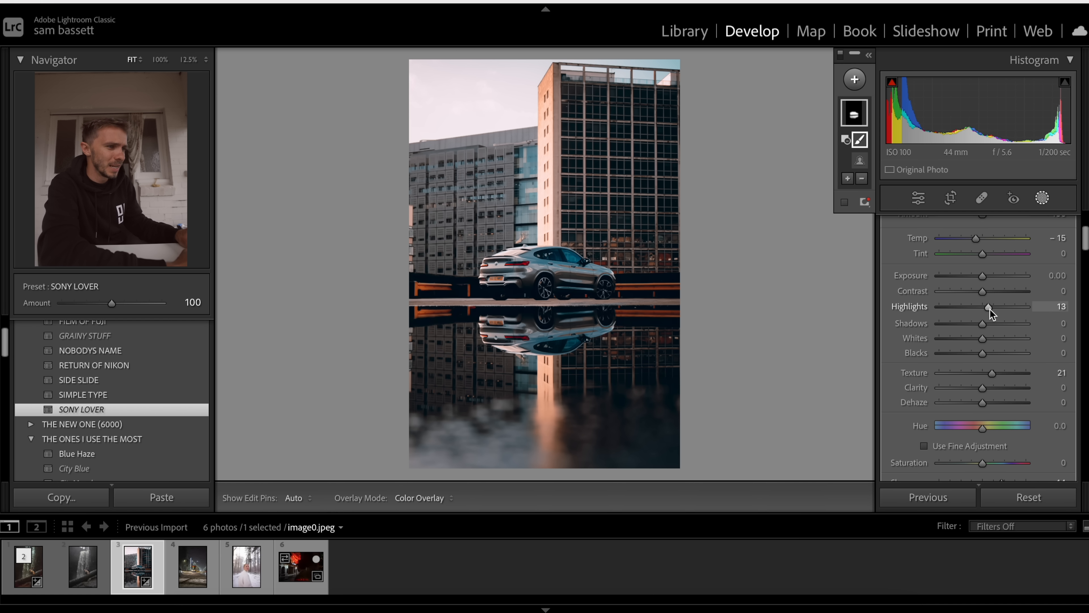
drag(983, 324, 975, 294)
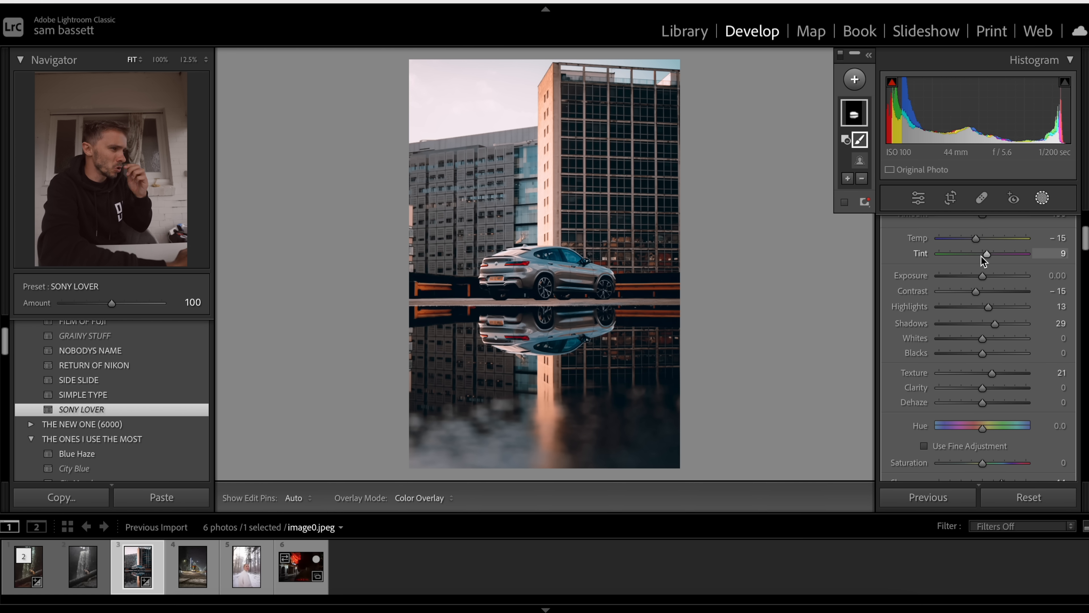
Check the car at 100% and set its mask's Tint to -2, Whites to 8 and Clarity to 12
key(z)
drag(518, 163, 441, 233)
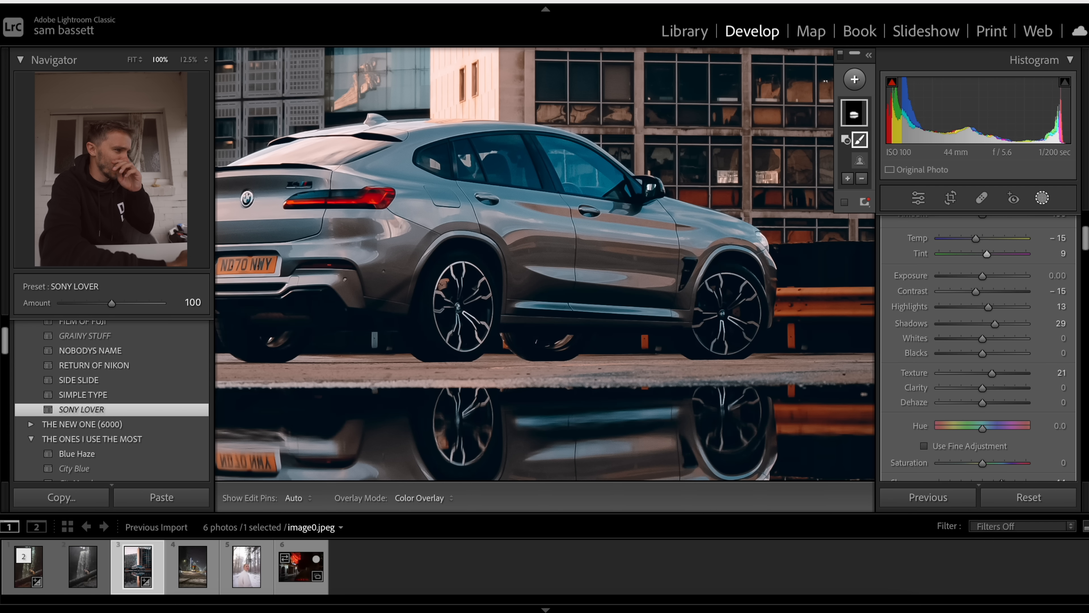
key(ctrl+z)
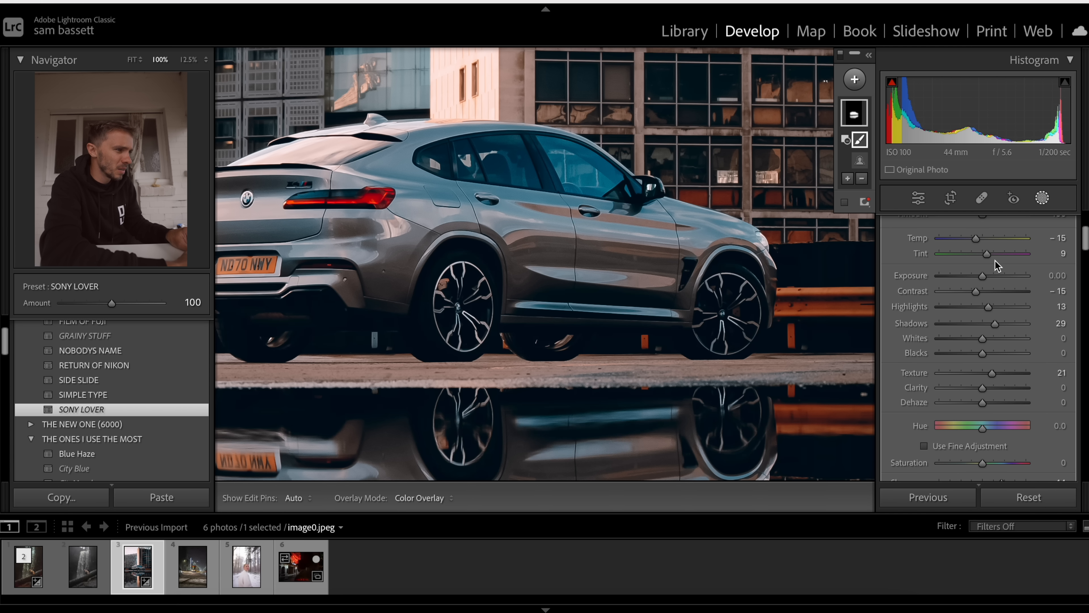
drag(989, 256, 985, 256)
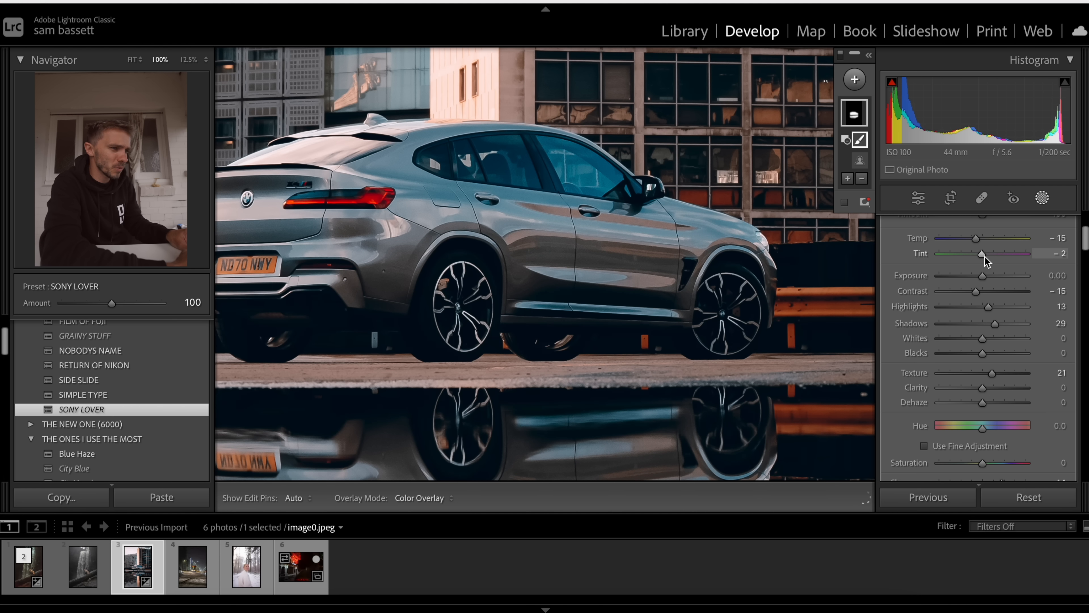
scroll(995, 370, down, 2)
drag(984, 333, 988, 310)
scroll(990, 333, up, 1)
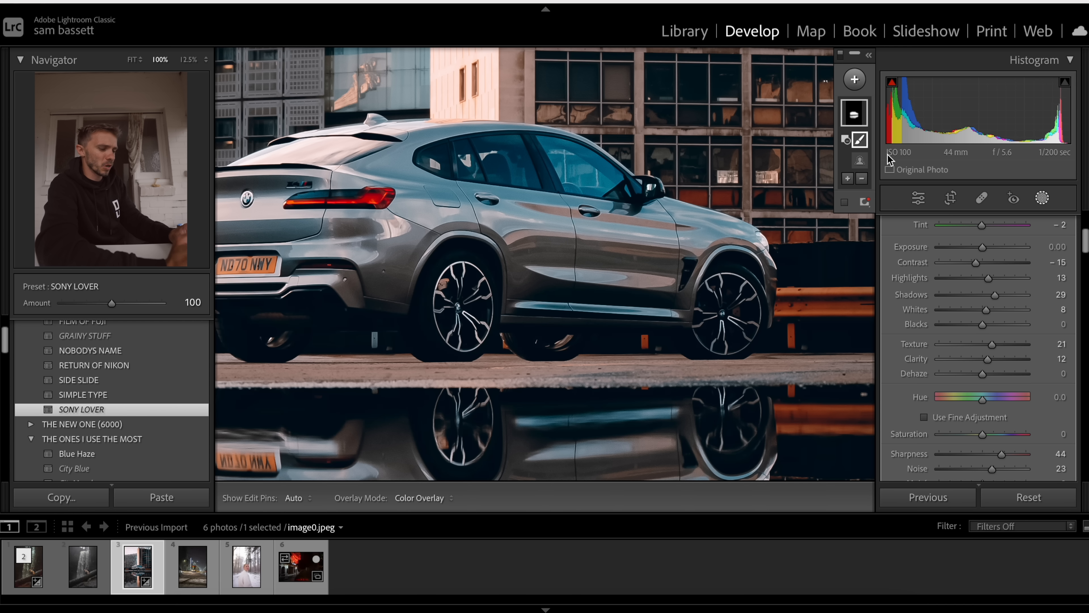
Duplicate and invert Mask 1 to get a mask covering everything except the car and its reflection
mouse_move(859, 123)
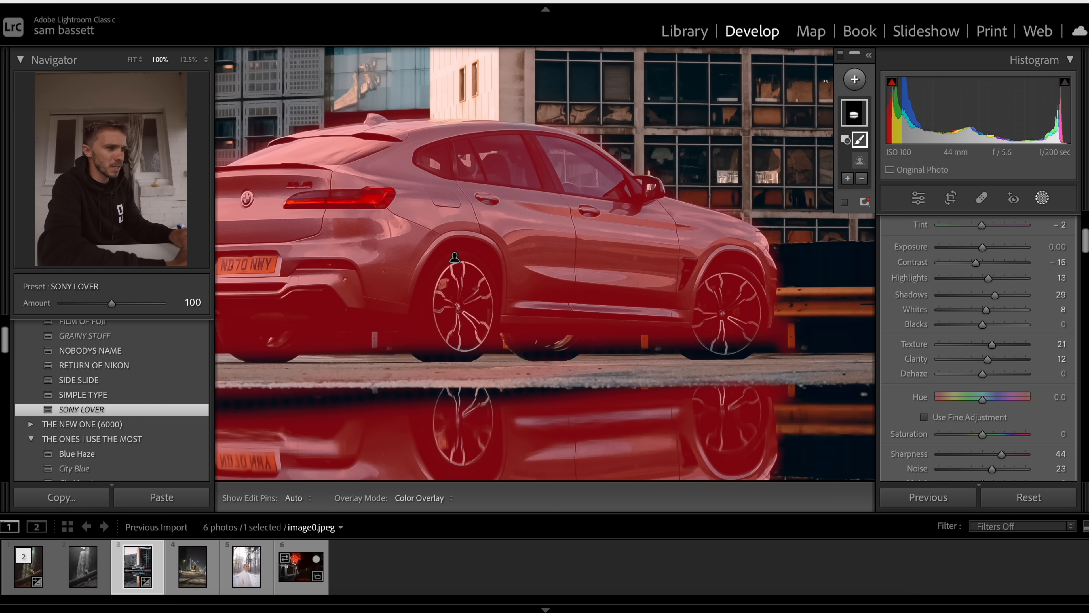
right_click(858, 119)
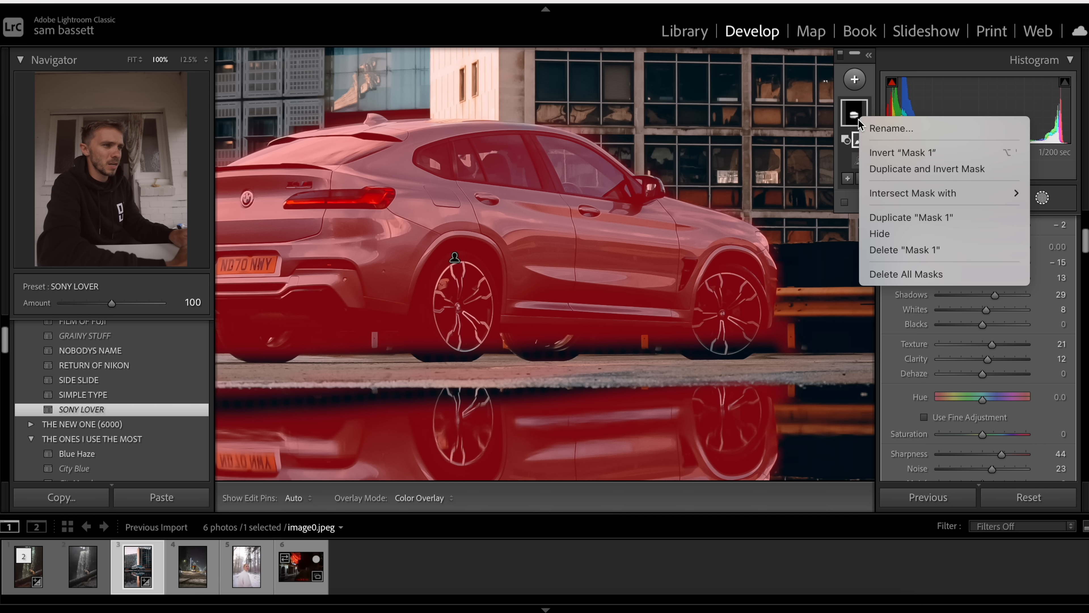
click(914, 169)
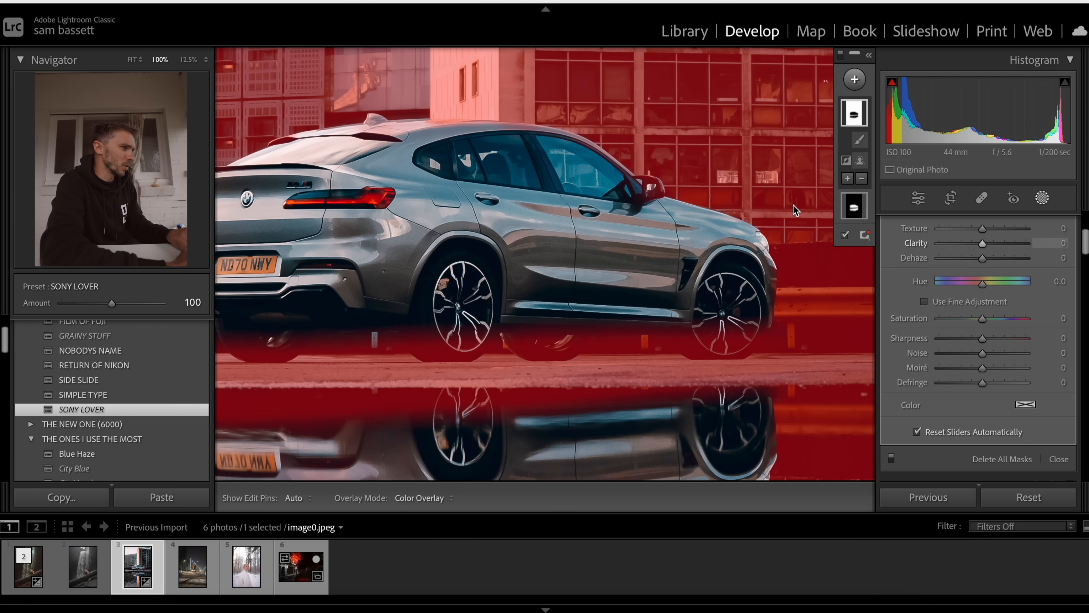
Warm the background with the inverted mask by setting Temp to 27, Tint to 27 and Dehaze to -9
click(133, 60)
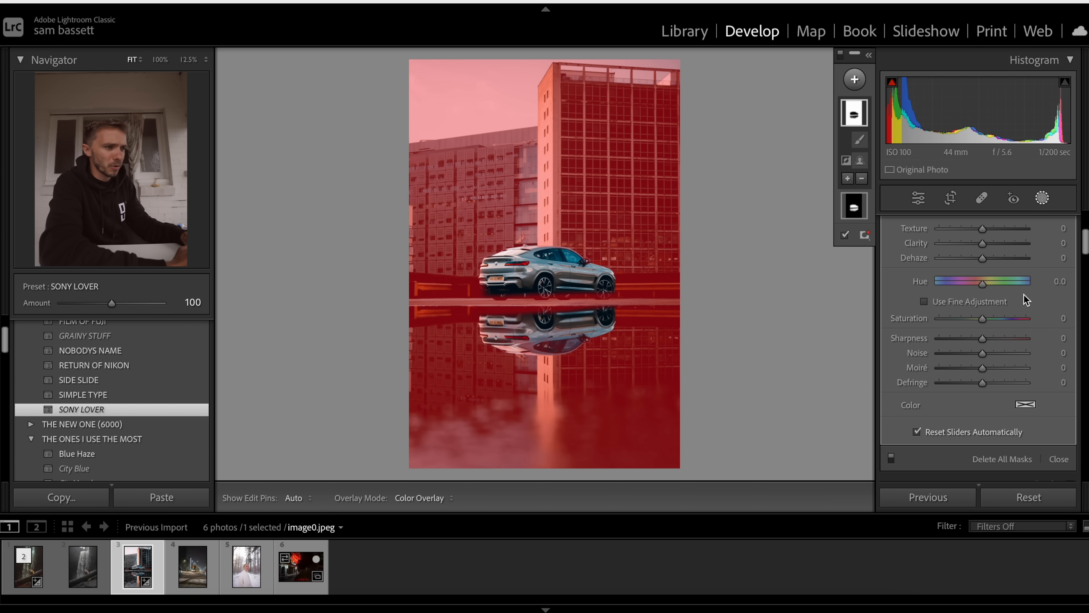
scroll(1004, 302, up, 5)
mouse_move(983, 270)
mouse_down()
mouse_move(997, 271)
mouse_move(995, 284)
mouse_up()
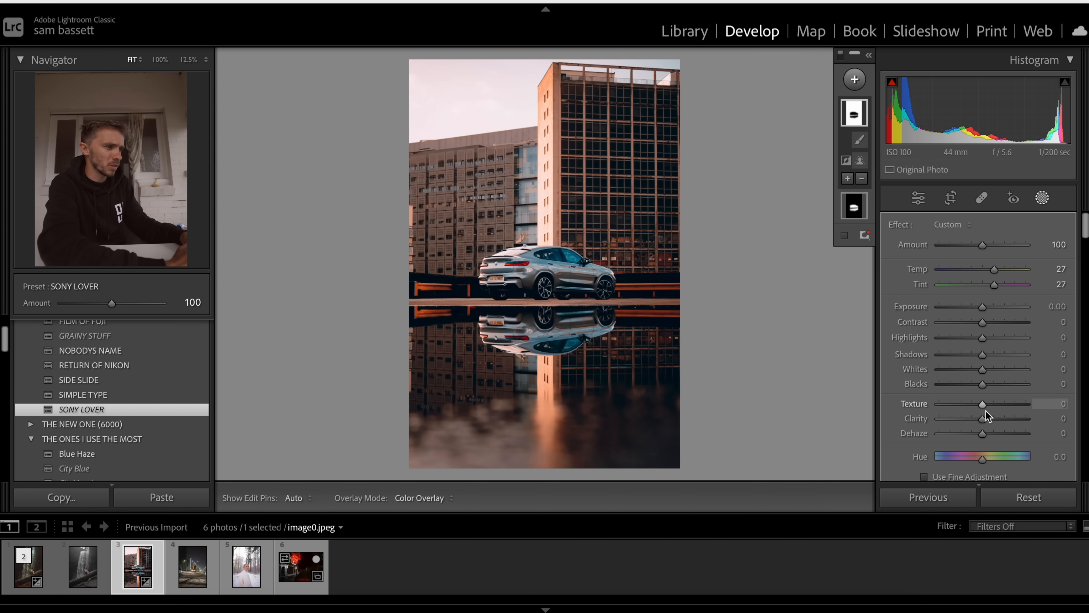
drag(983, 434, 979, 434)
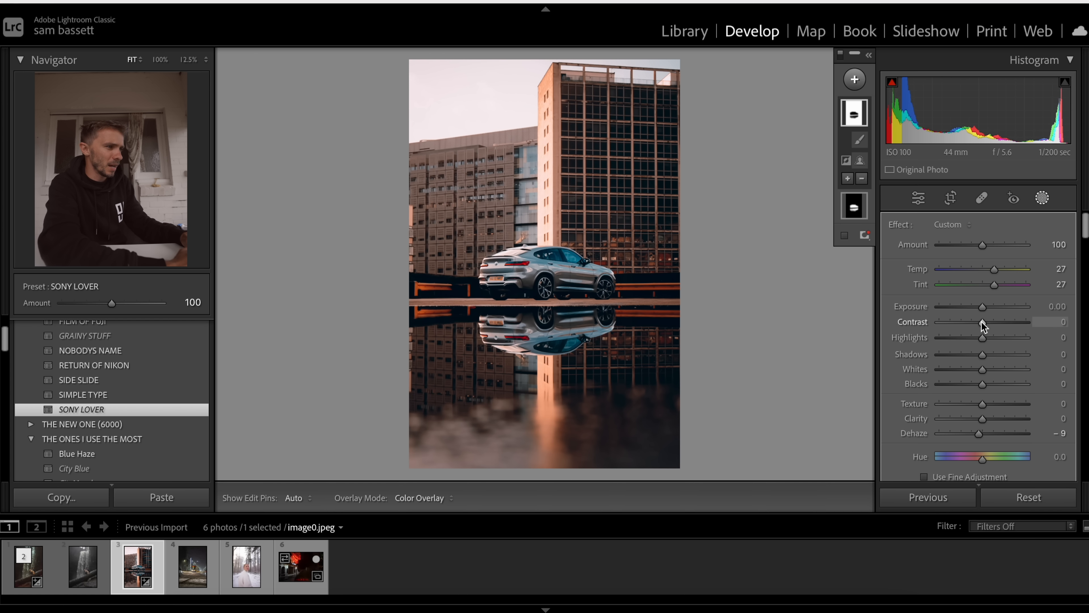
Set the inverted background mask's Highlights to -64, Shadows to -14 and Exposure to 0.12
mouse_move(982, 337)
mouse_down()
mouse_move(955, 341)
mouse_move(977, 358)
mouse_up()
key(backslash)
key(backslash)
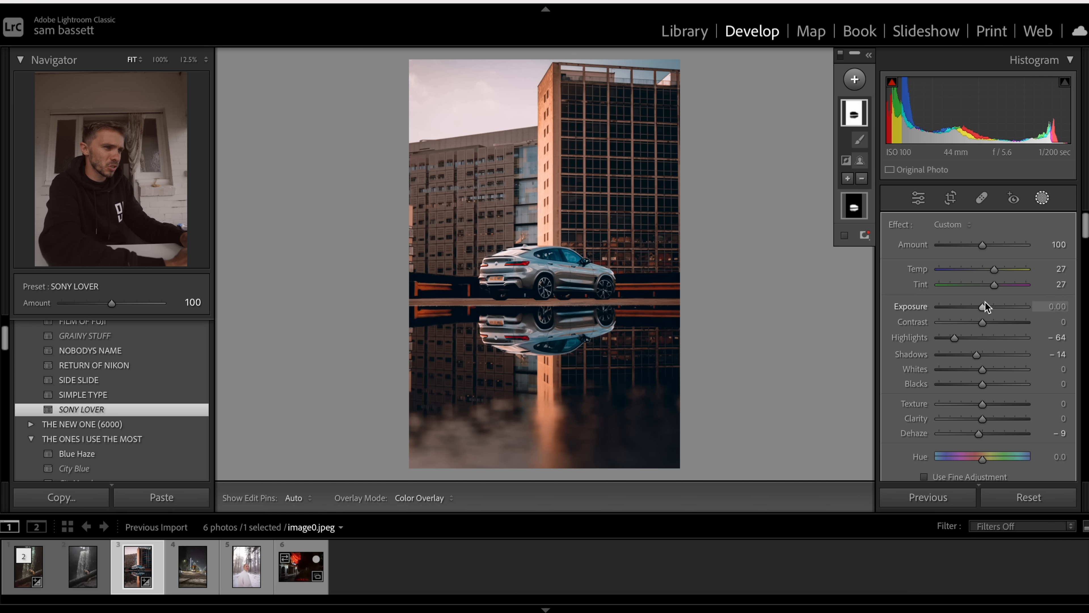
drag(984, 307, 985, 307)
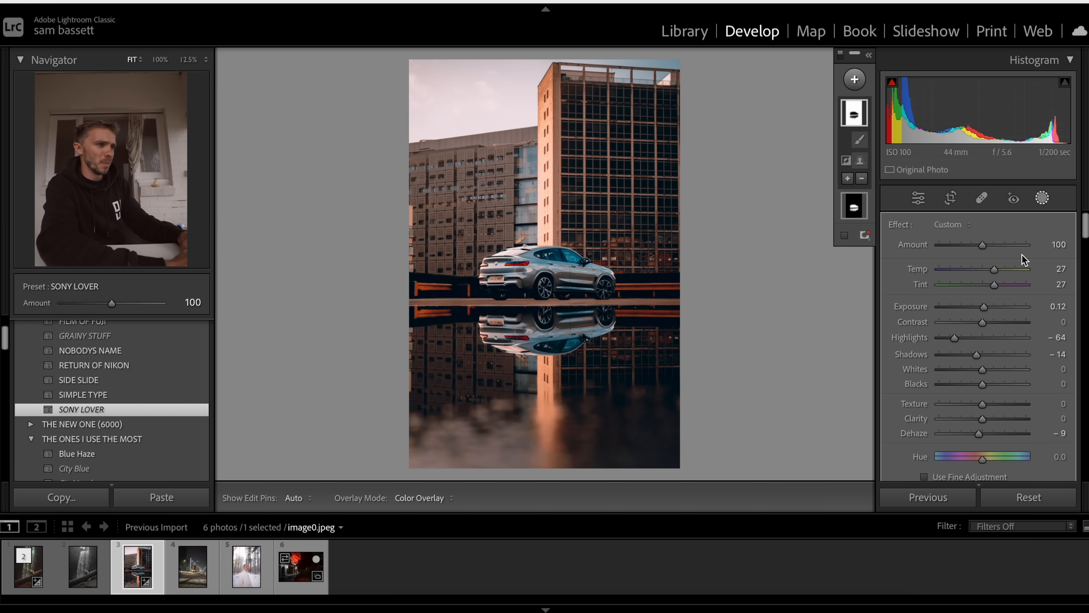
Brush a new mask over the blurred foreground below the reflection, with Exposure at -1.83 and Temp at -24
click(854, 82)
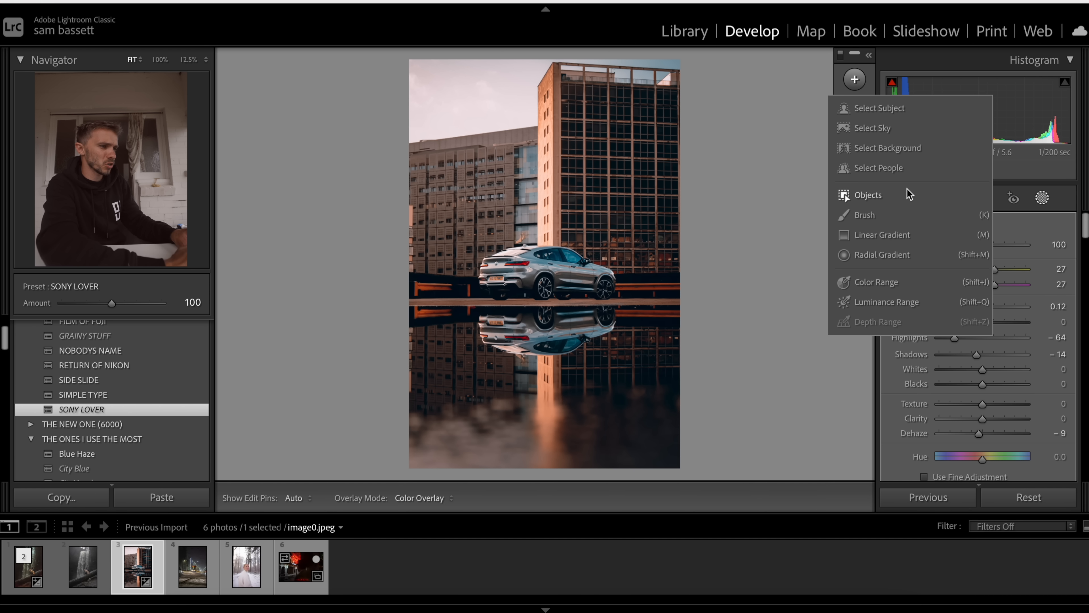
click(889, 214)
scroll(605, 459, up, 5)
mouse_move(605, 458)
mouse_down()
mouse_move(469, 455)
mouse_move(550, 446)
mouse_move(417, 451)
mouse_move(648, 464)
mouse_up()
drag(970, 427, 962, 425)
drag(981, 386, 972, 388)
scroll(614, 348, down, 6)
Brush another mask across the water around the car's reflection and set its Exposure to 0.26 and Texture to 19
click(855, 80)
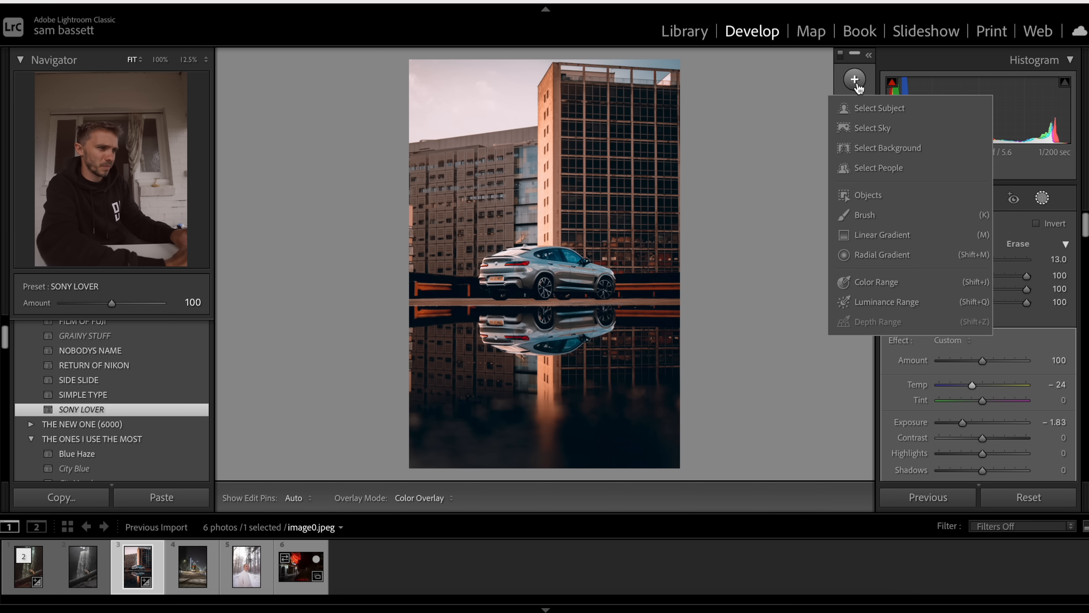
click(864, 215)
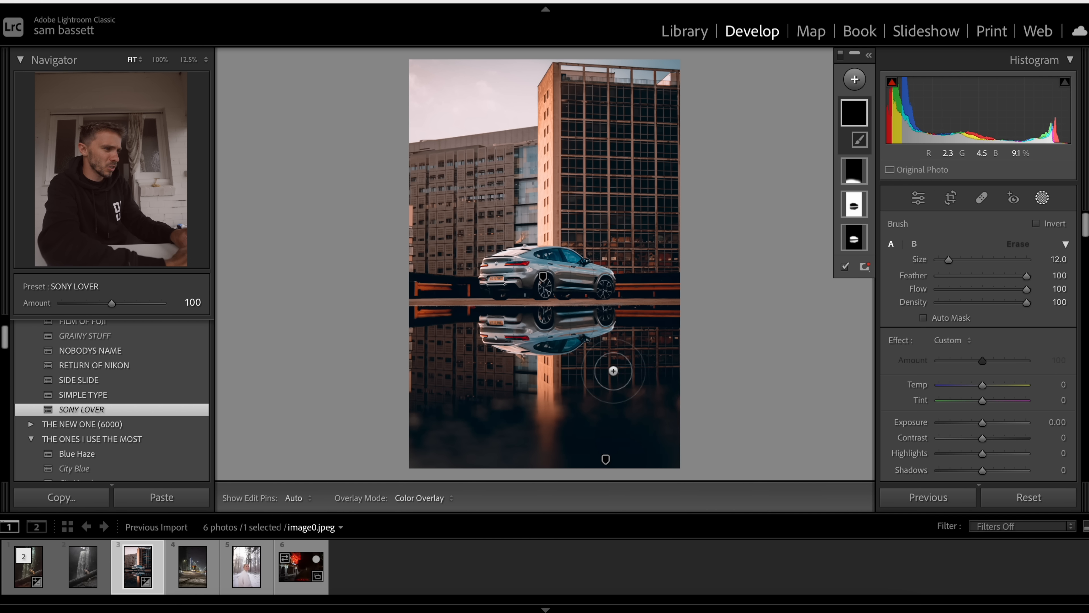
drag(614, 360, 639, 342)
mouse_move(532, 341)
mouse_down()
mouse_move(429, 356)
mouse_move(424, 388)
mouse_move(639, 367)
mouse_up()
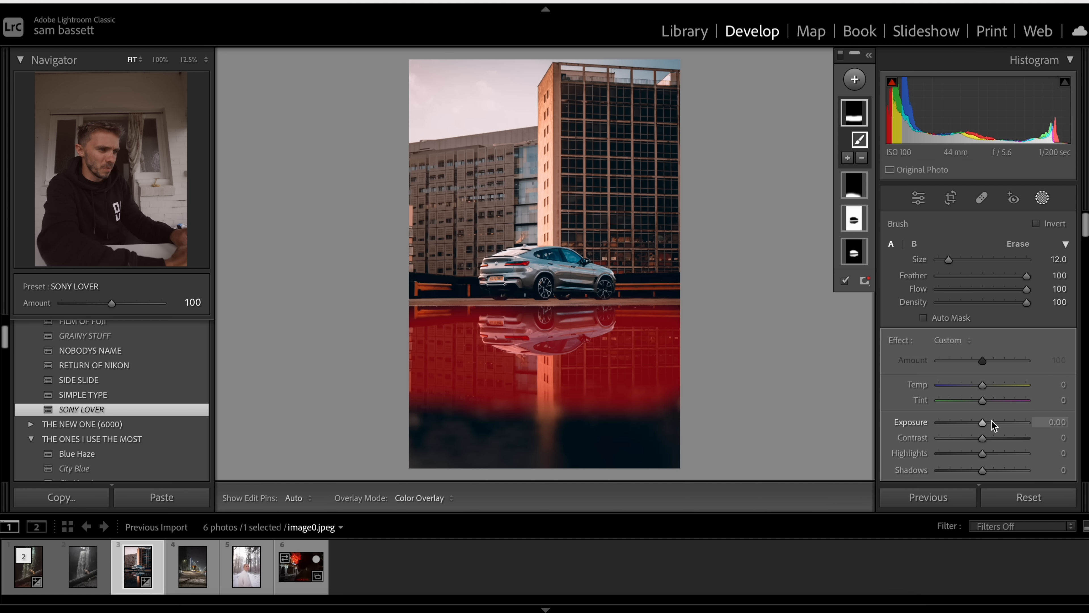
scroll(983, 433, down, 3)
drag(983, 362, 995, 328)
scroll(981, 356, down, 5)
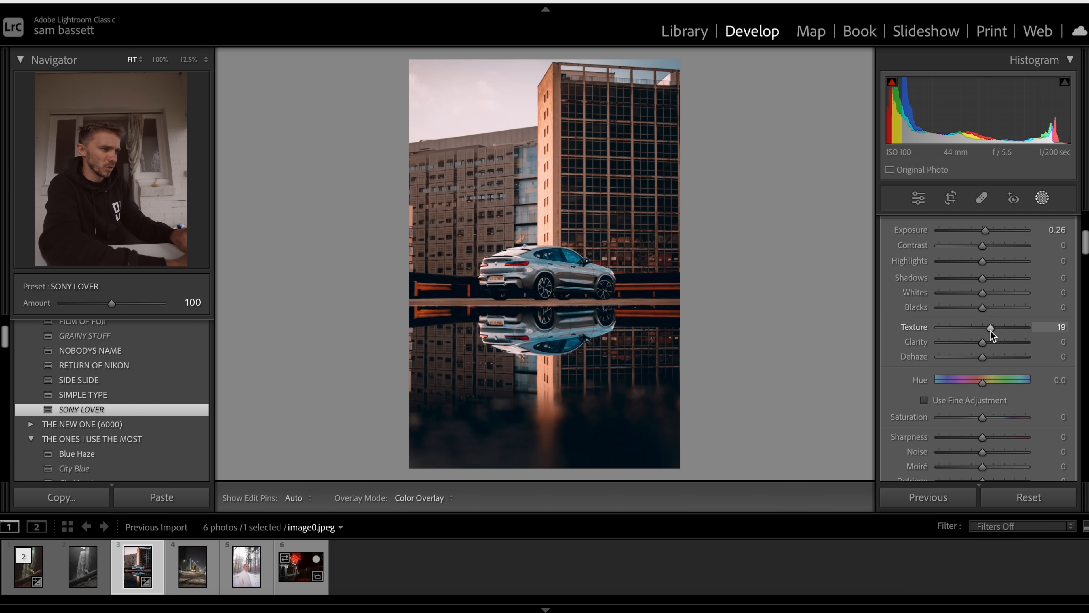
Leave masking and compare the graded car photo with its unedited version
click(1042, 198)
key(backslash)
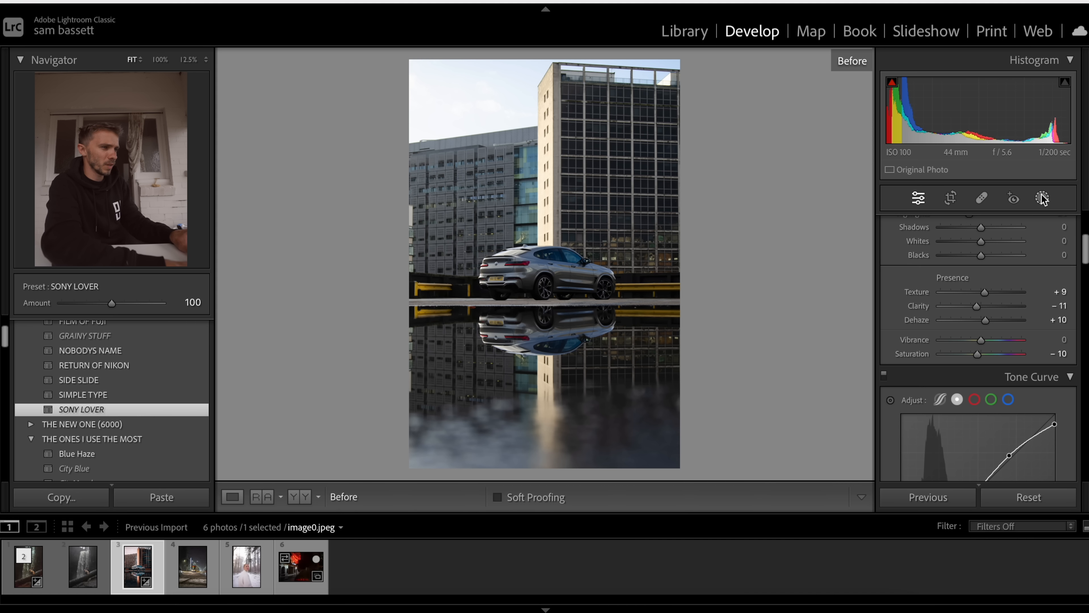
key(backslash)
key(backslash)
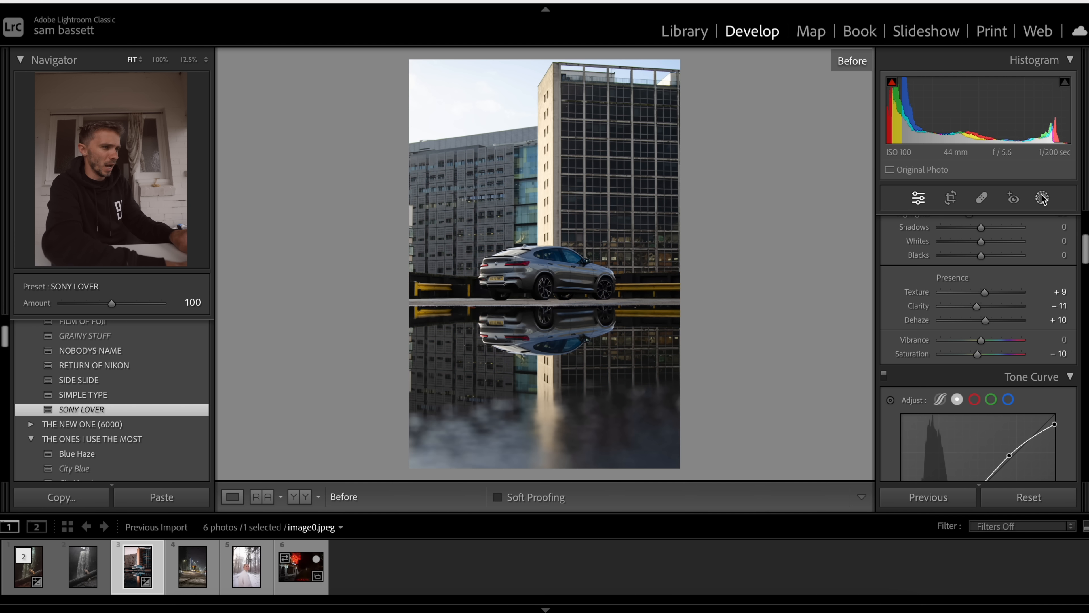
key(backslash)
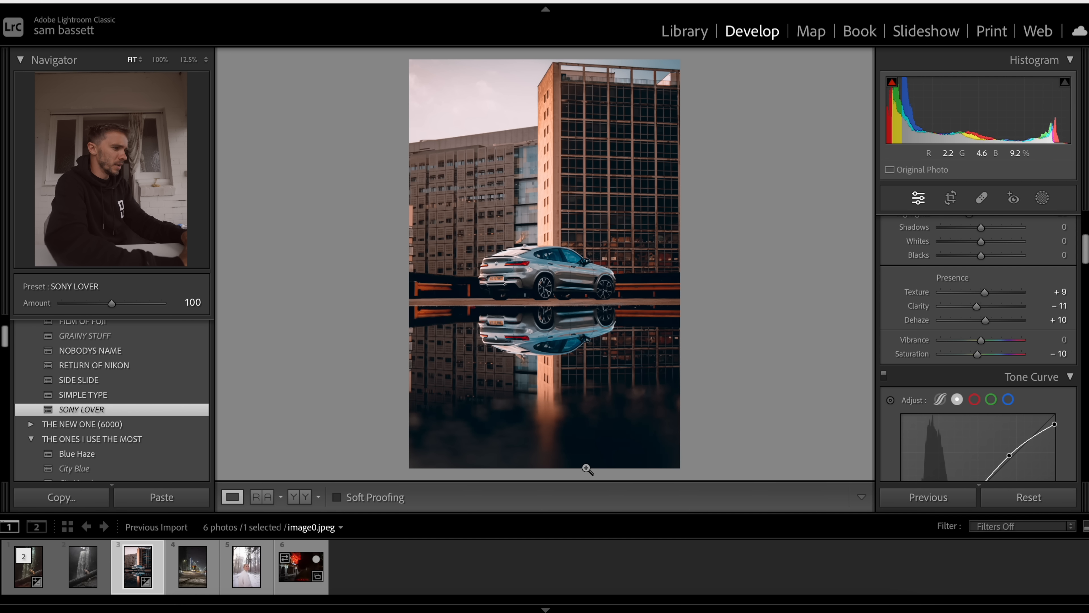
Open the night tram photo midlox.ARW, preview the presets in the three groups and apply SONY LOVER
click(202, 573)
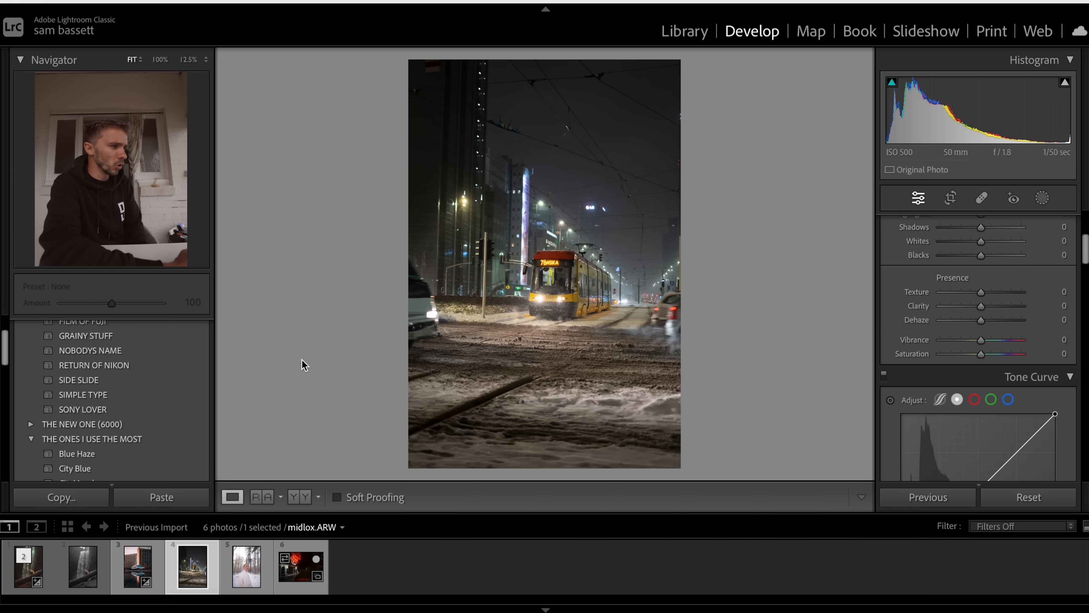
scroll(122, 382, up, 2)
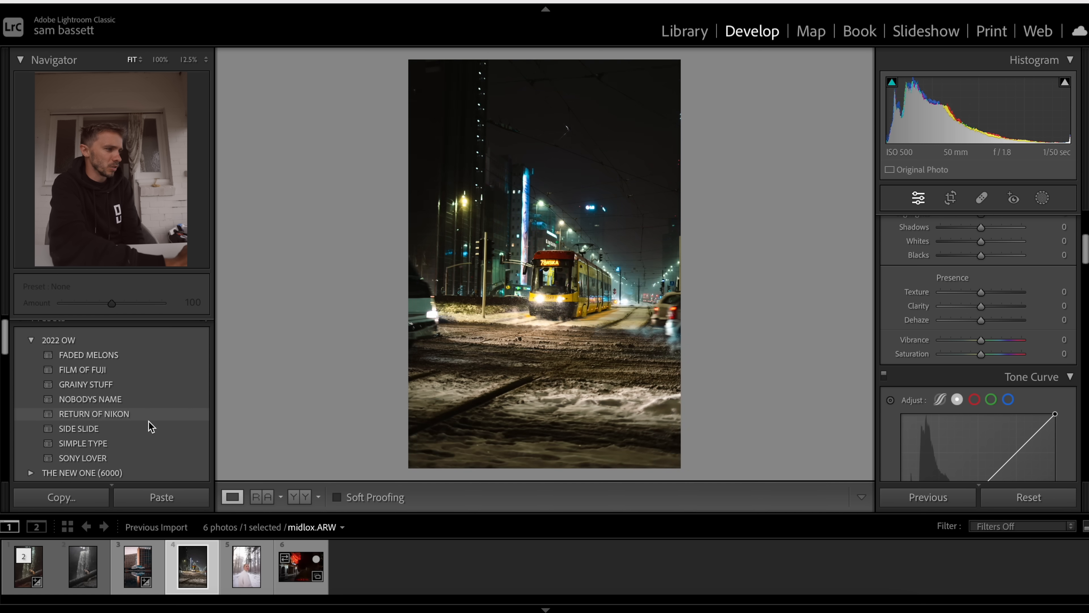
scroll(147, 455, down, 5)
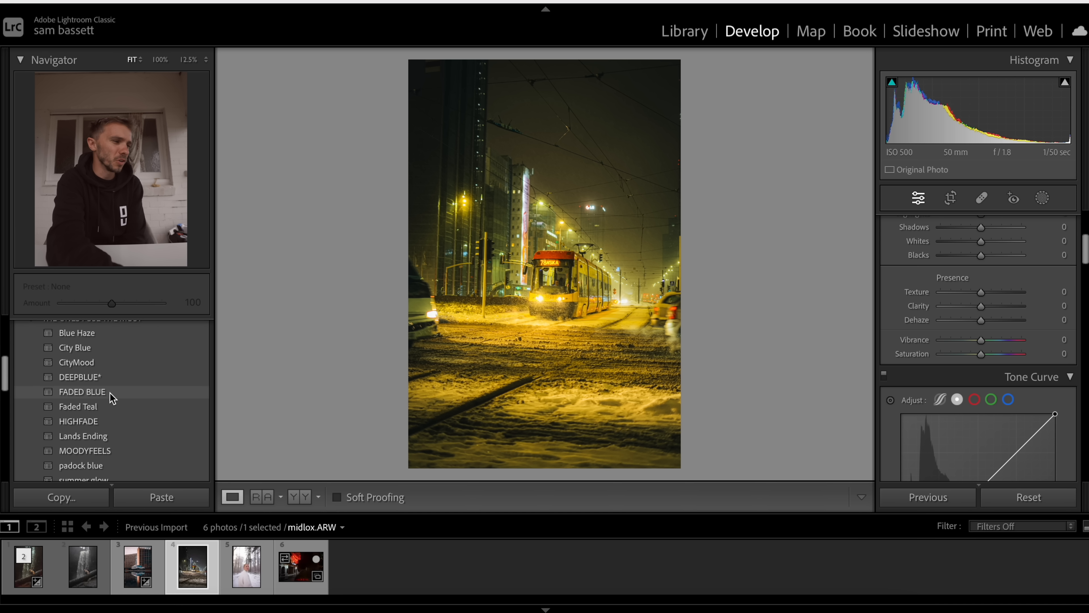
scroll(107, 442, down, 2)
scroll(81, 405, down, 2)
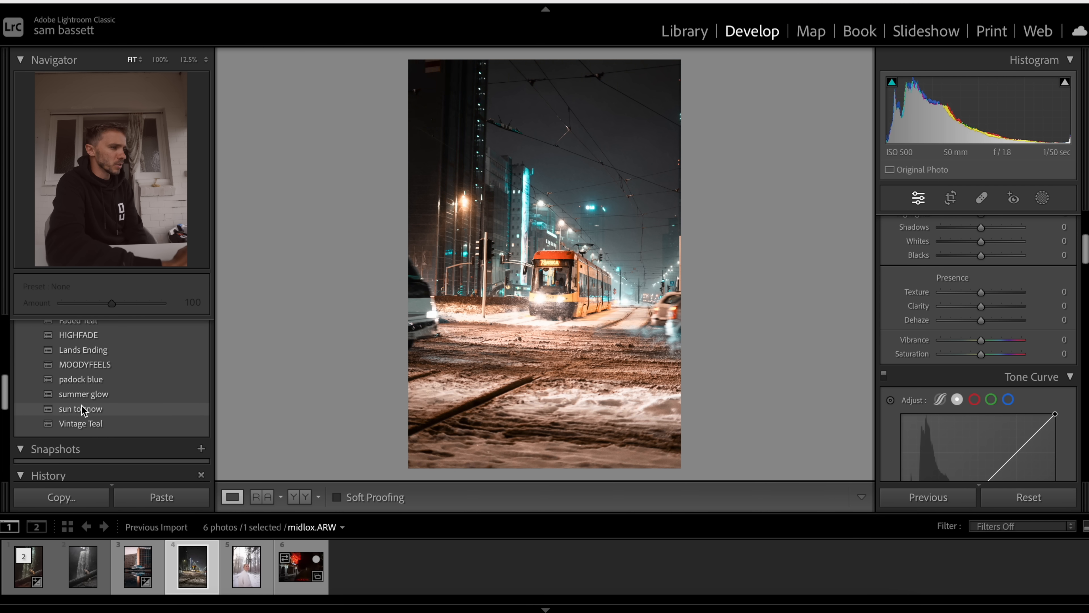
scroll(89, 408, up, 5)
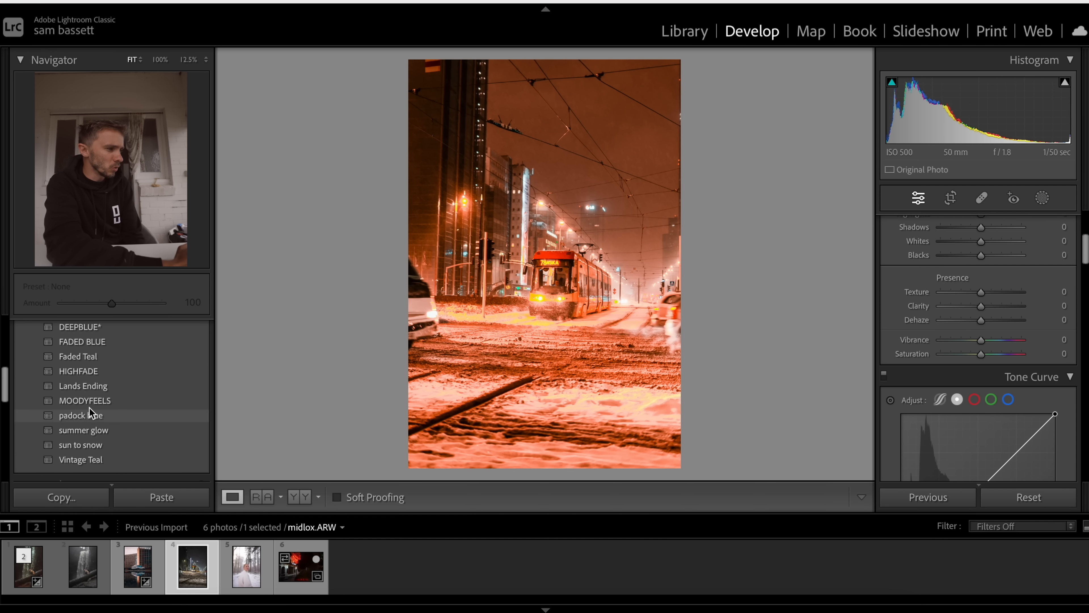
scroll(89, 412, up, 3)
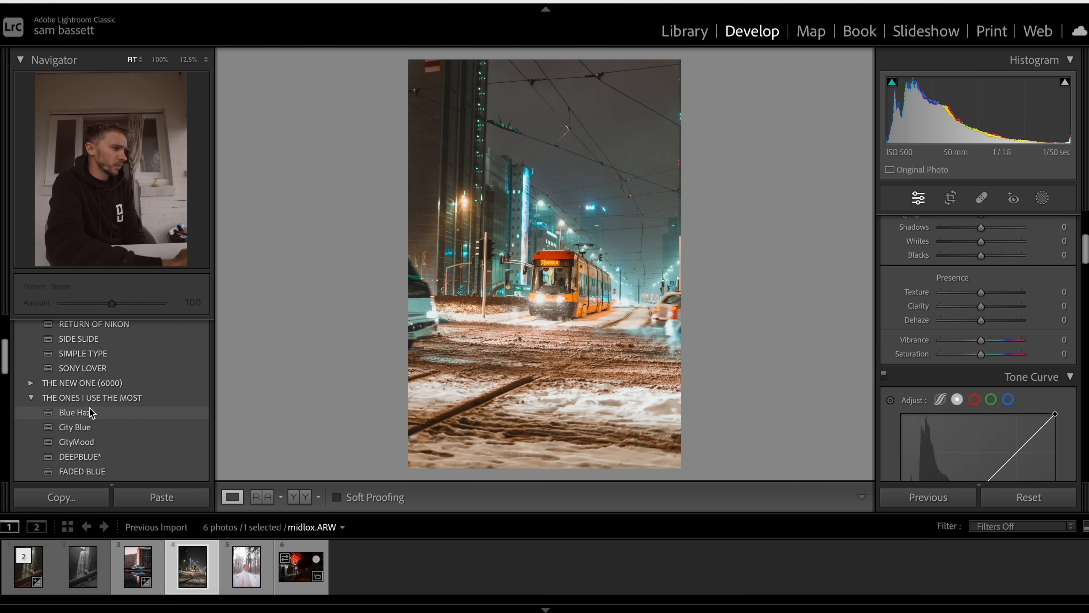
click(31, 415)
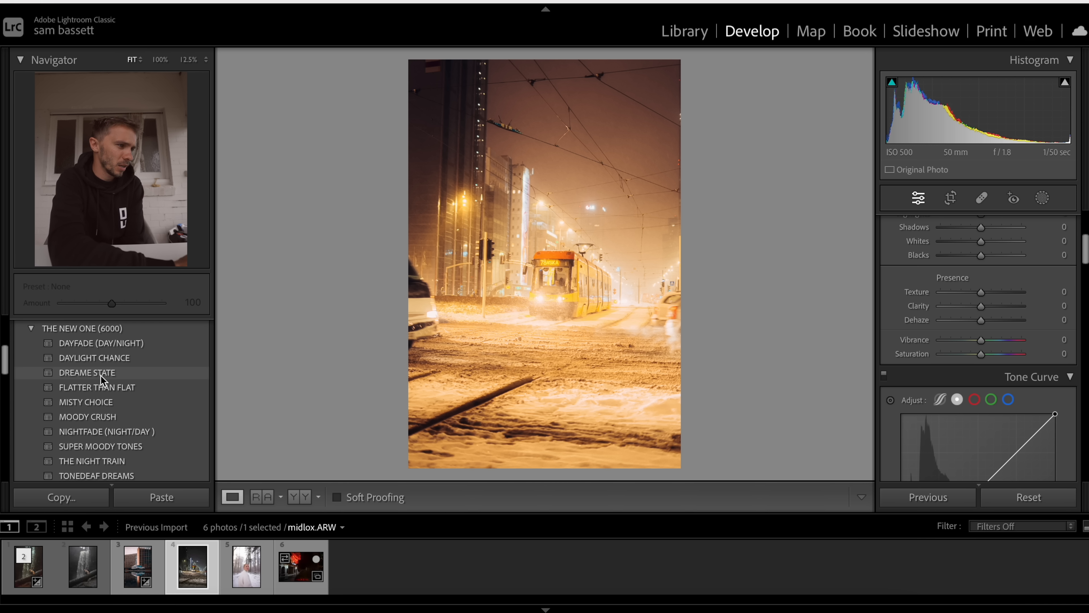
scroll(103, 377, down, 5)
scroll(101, 375, up, 7)
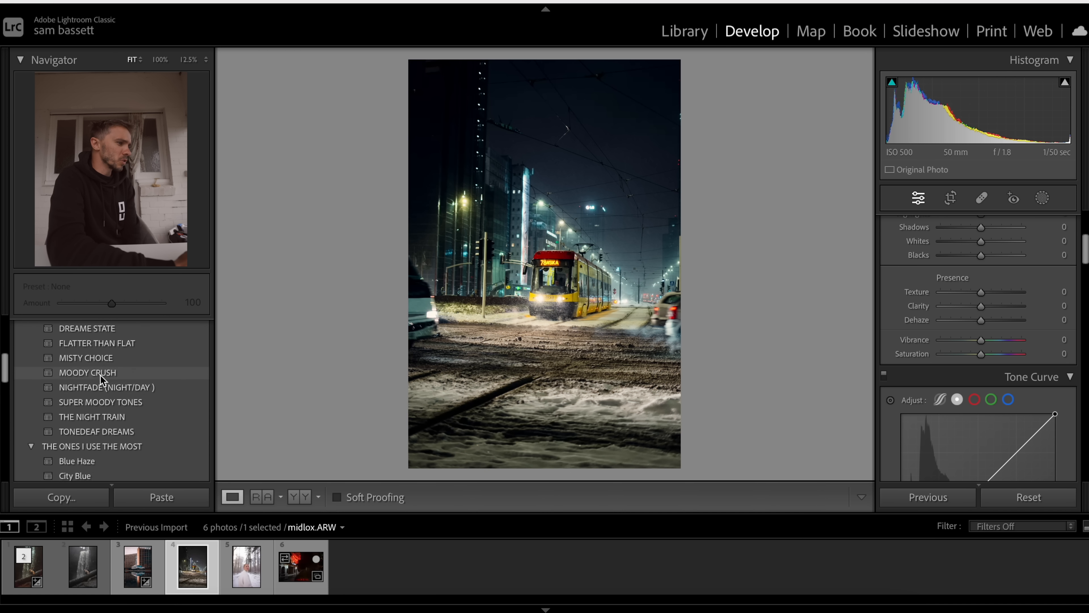
click(100, 378)
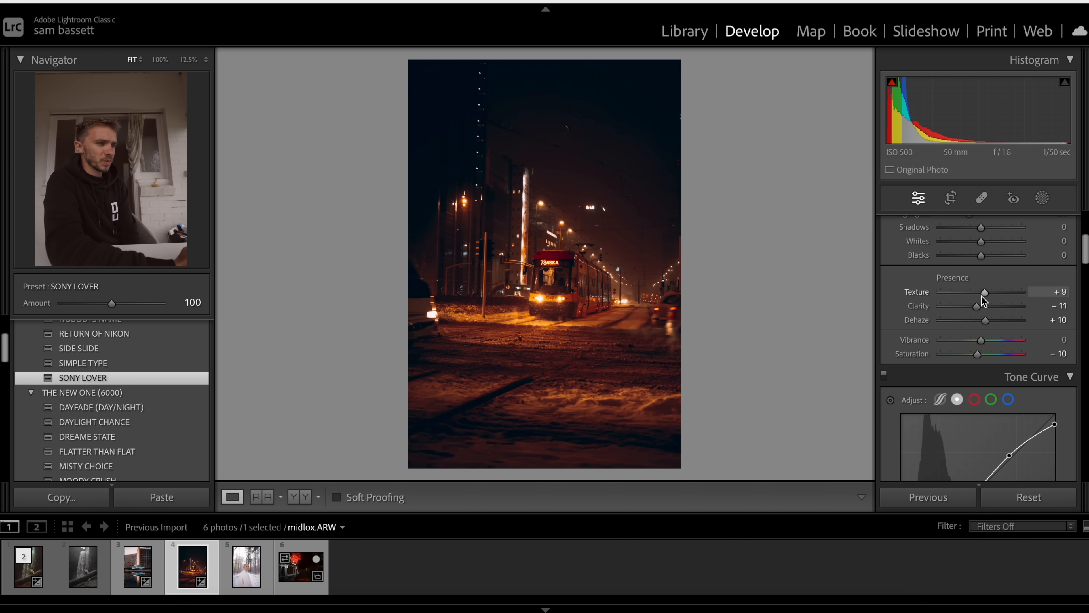
Set the tram photo's Temp to 2,915, Exposure to +0.65 and Highlights to -47
scroll(981, 296, up, 5)
drag(980, 316, 949, 327)
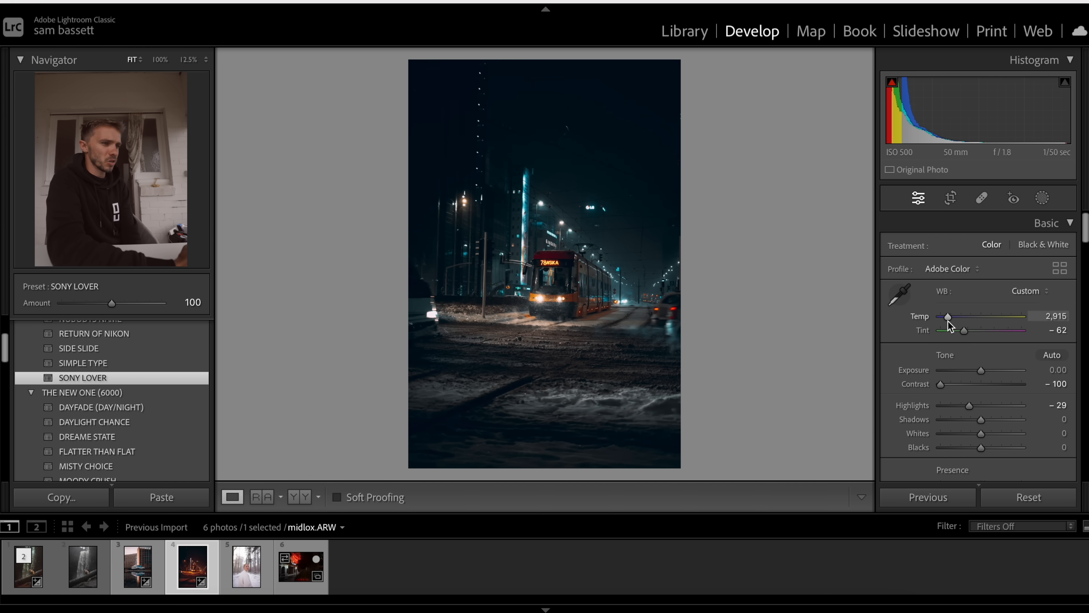
drag(981, 370, 987, 370)
drag(967, 407, 960, 408)
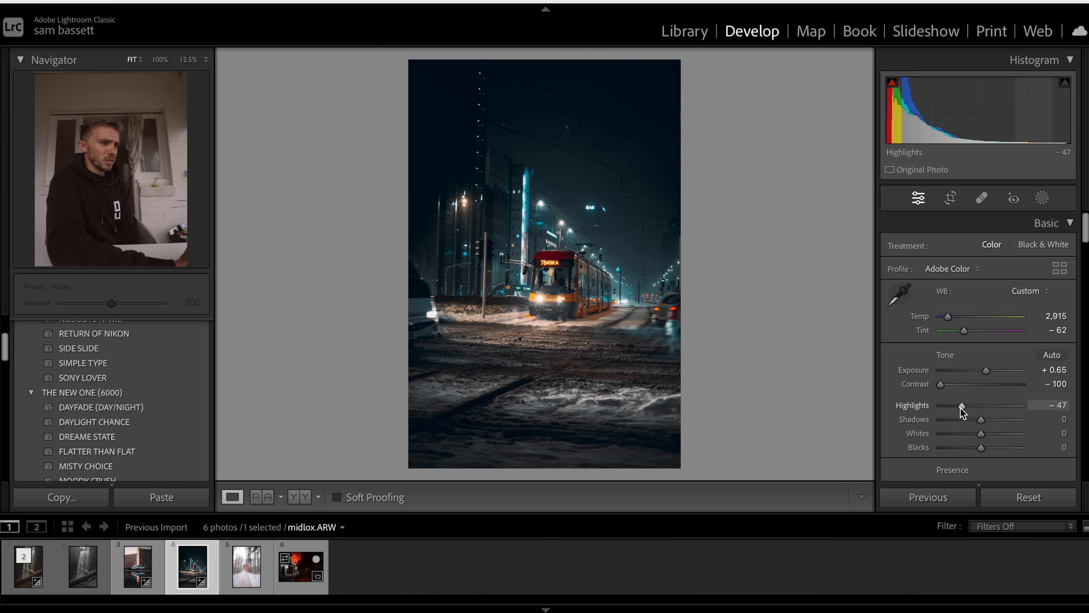
Mask the tram with Select Subject and set the mask's Texture to 25 and Sharpness to 79
click(1042, 198)
click(927, 253)
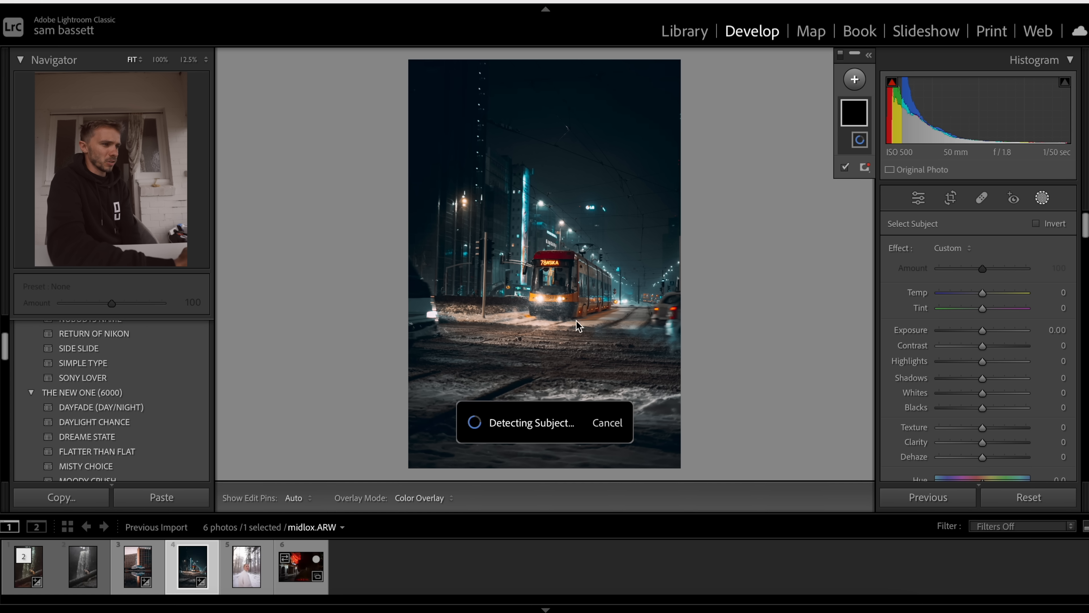
drag(982, 427, 1009, 421)
key(o)
scroll(994, 430, down, 3)
drag(1022, 420, 1016, 419)
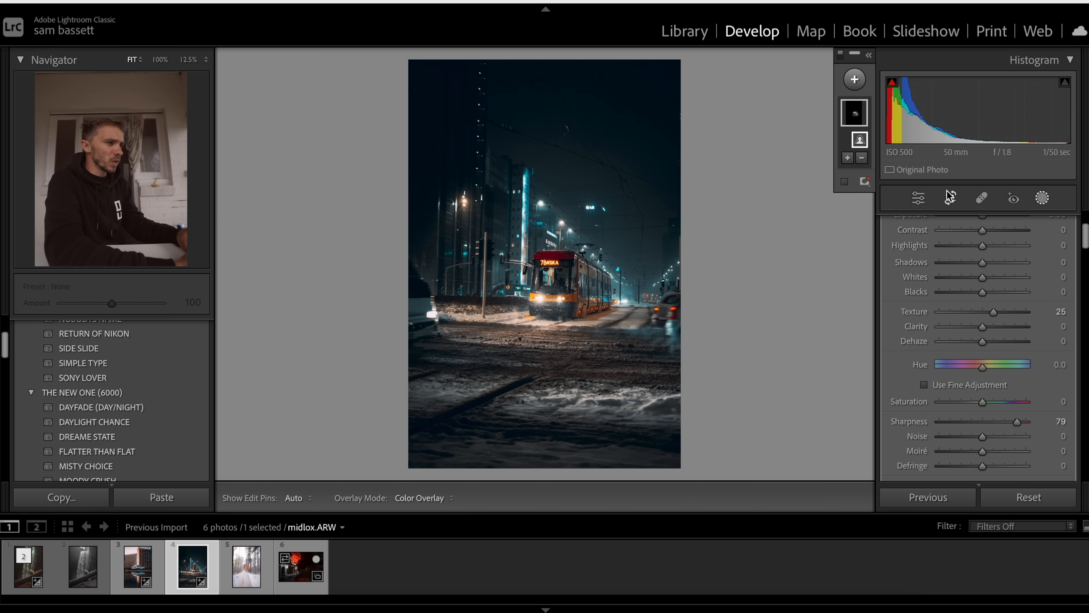
Crop the photo tighter around the tram at the original aspect ratio and rotate it to an angle of -0.12
click(950, 197)
drag(676, 64, 660, 78)
drag(428, 87, 442, 87)
mouse_move(576, 311)
mouse_down()
mouse_move(587, 302)
mouse_move(584, 317)
mouse_up()
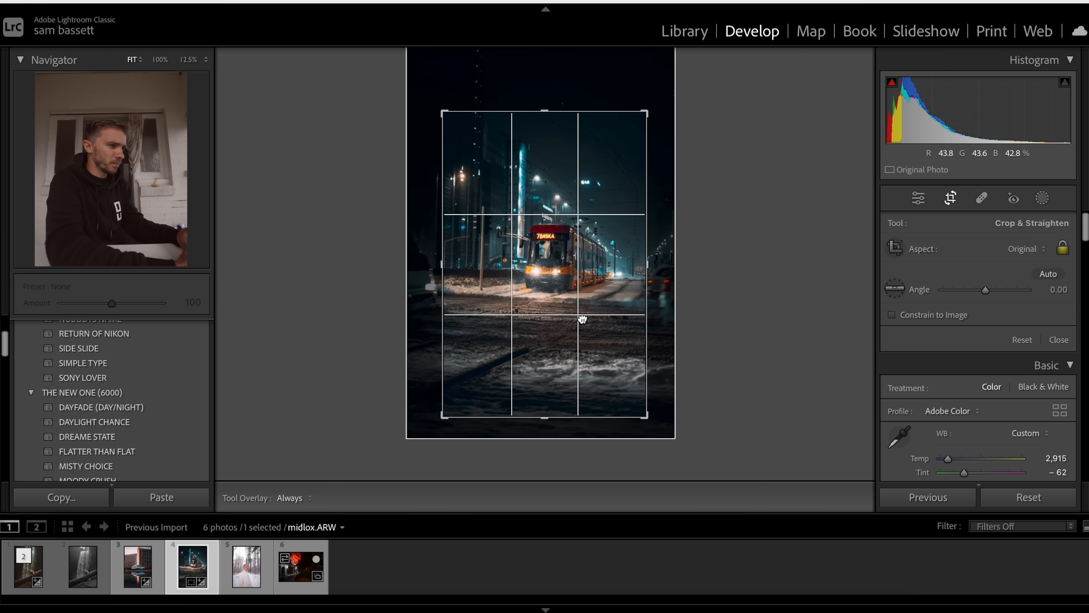
drag(746, 348, 744, 349)
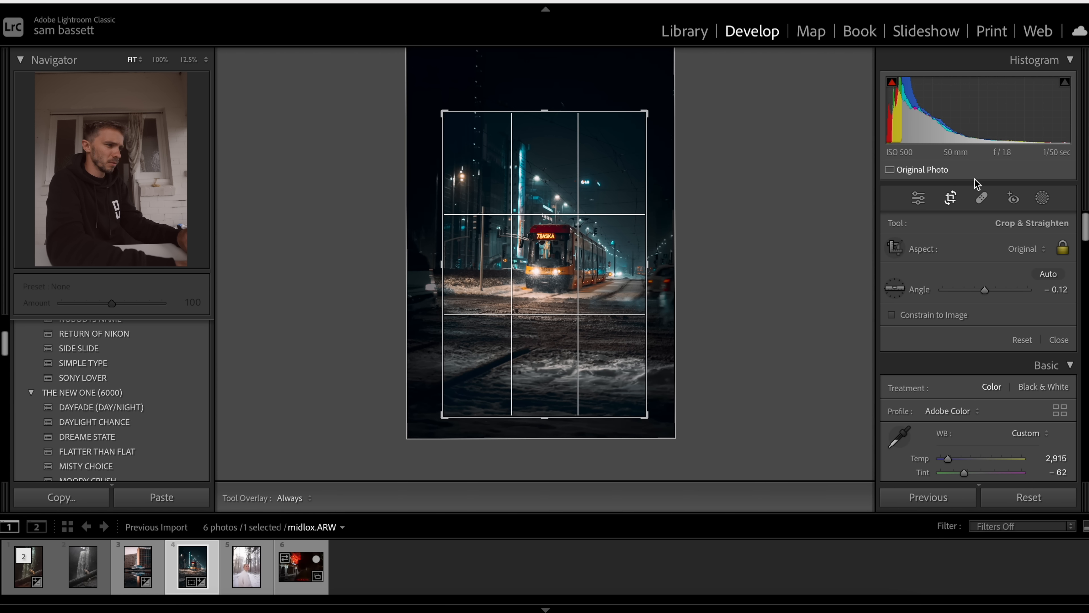
click(950, 200)
click(950, 199)
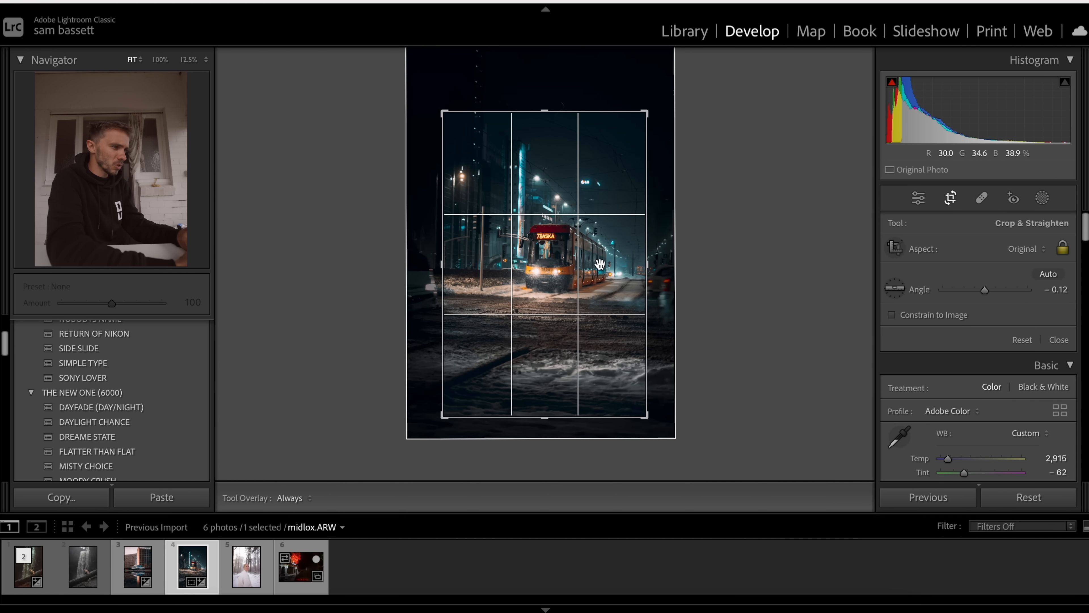
drag(572, 274, 573, 275)
click(950, 201)
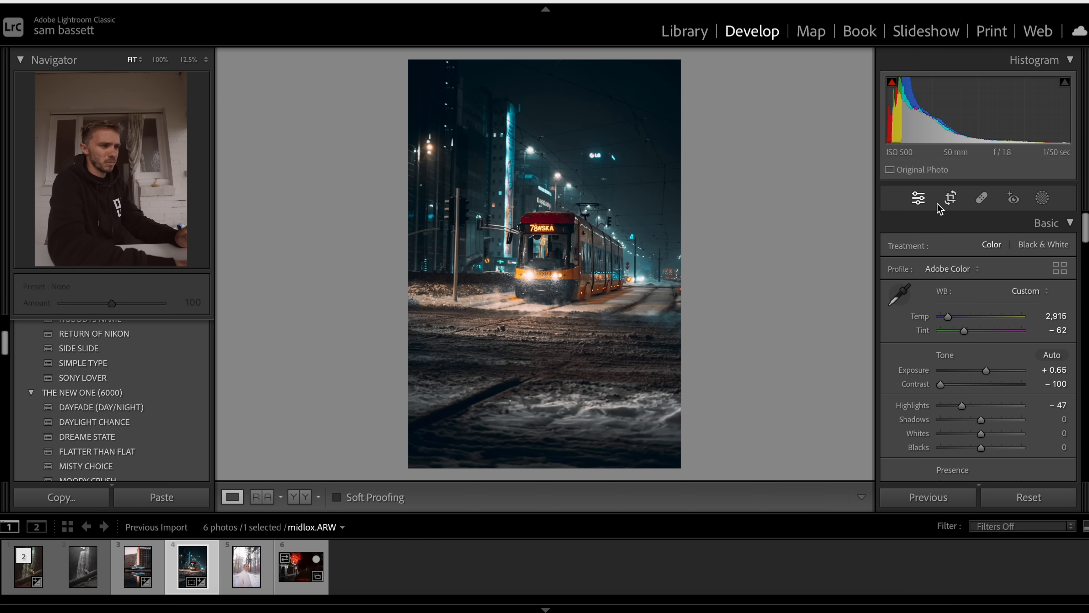
Compare the tram photo before and after the edit, including in a side-by-side view
key(backslash)
key(backslash)
key(backslash)
key(backslash)
key(y)
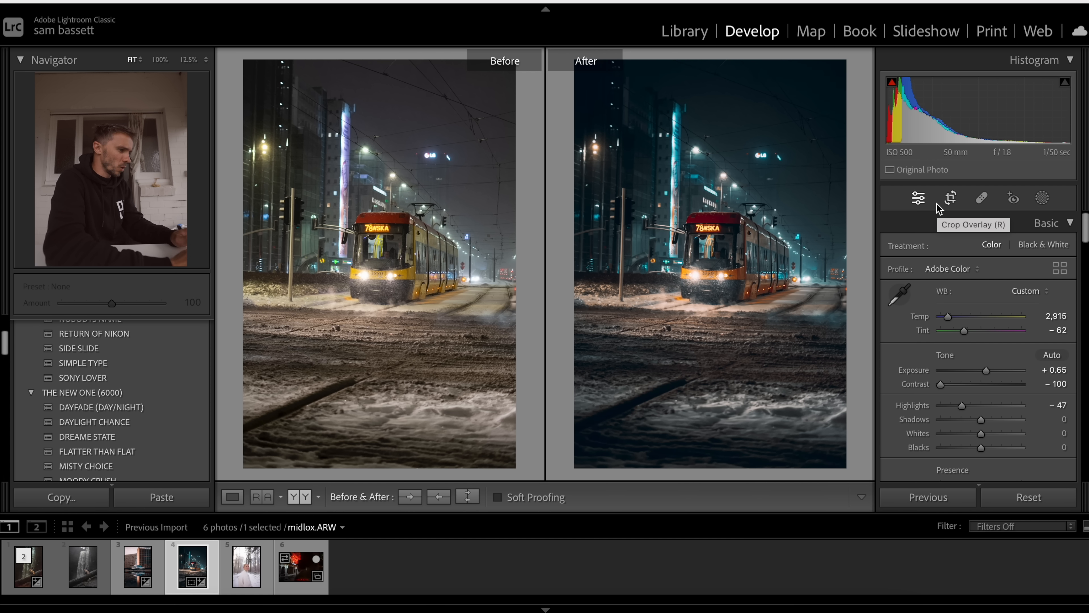
key(y)
Open the snowy forest portrait, preview the film presets on it and apply the SONY LOVER preset
key(Right)
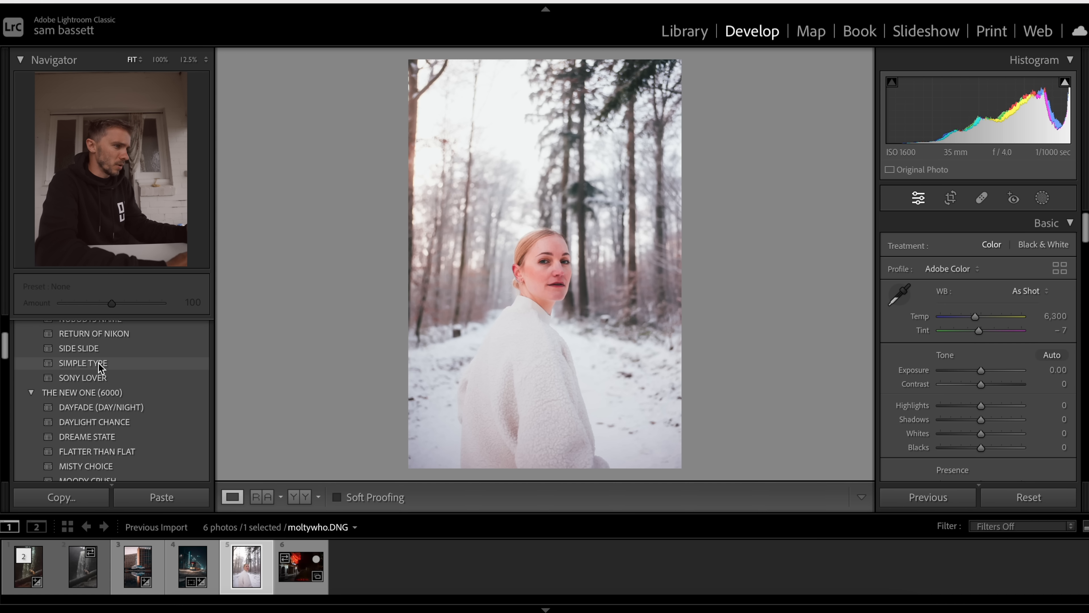
scroll(97, 364, up, 1)
scroll(98, 364, down, 3)
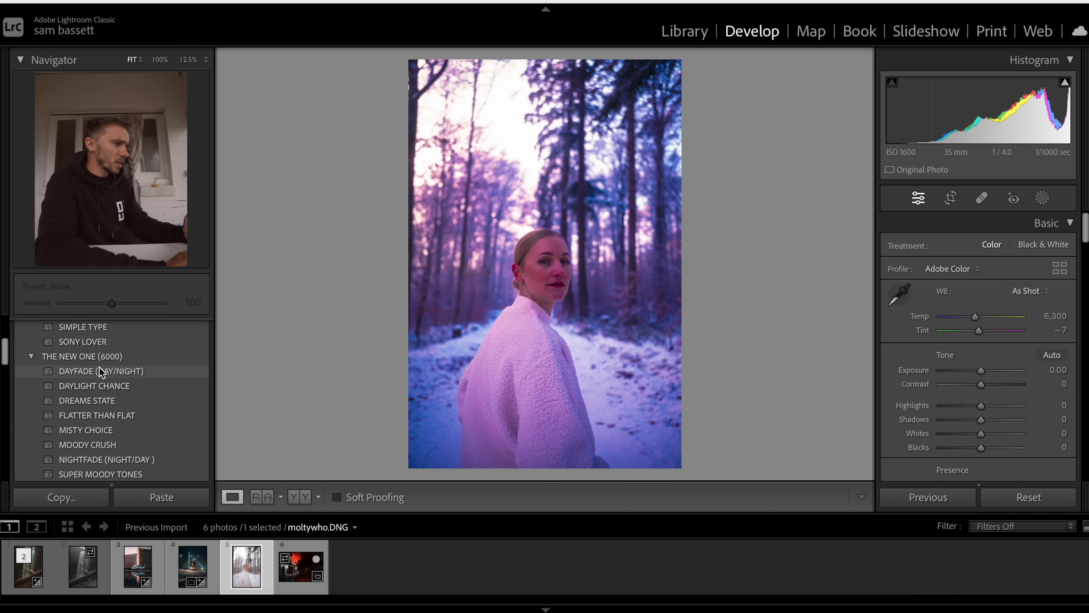
scroll(100, 371, up, 4)
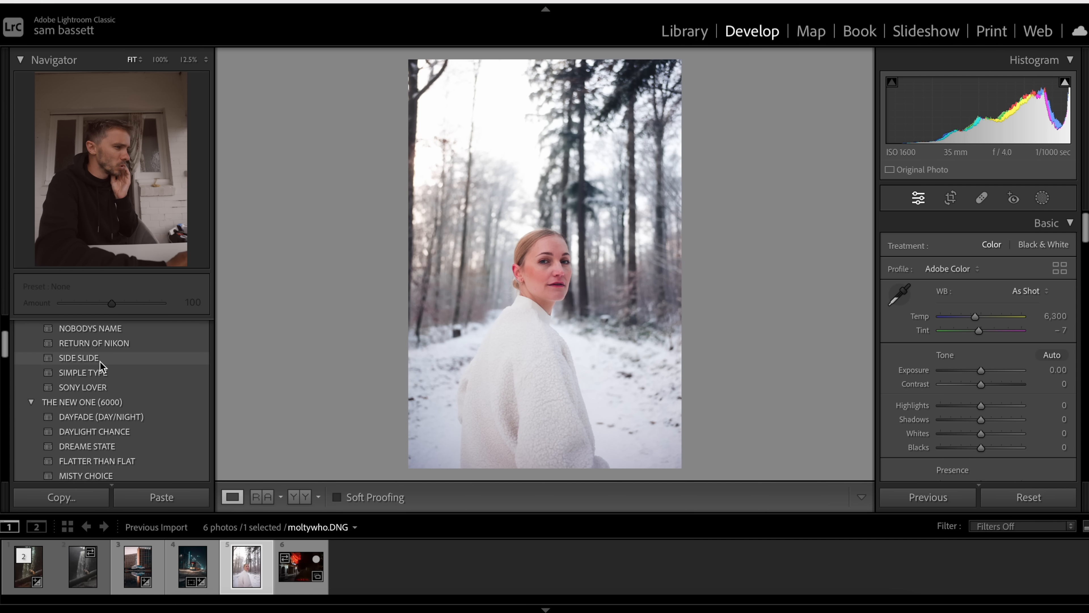
scroll(100, 361, down, 3)
scroll(105, 430, down, 8)
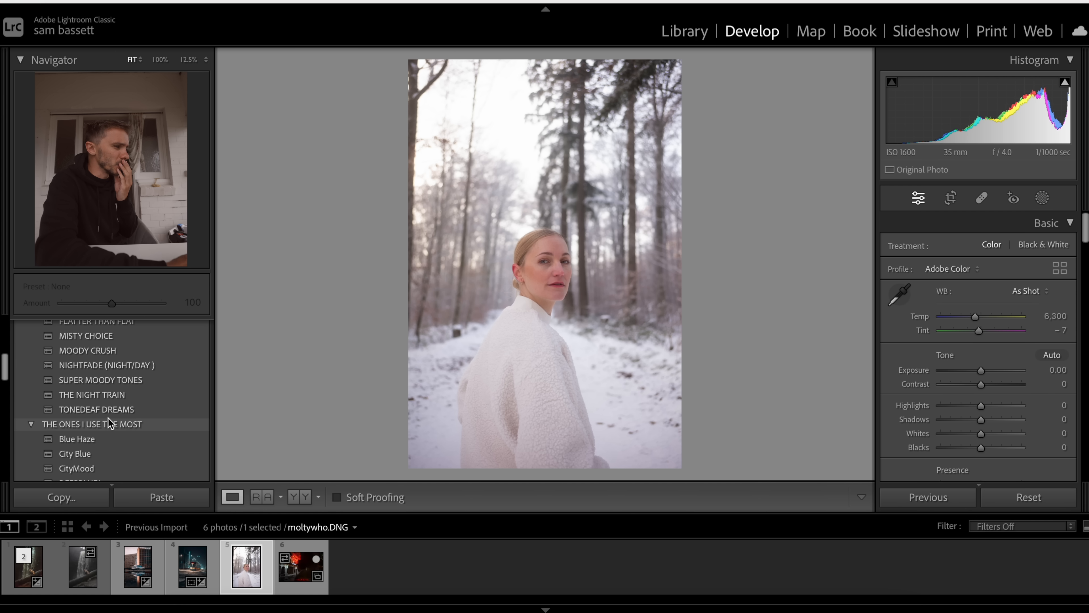
scroll(108, 418, down, 9)
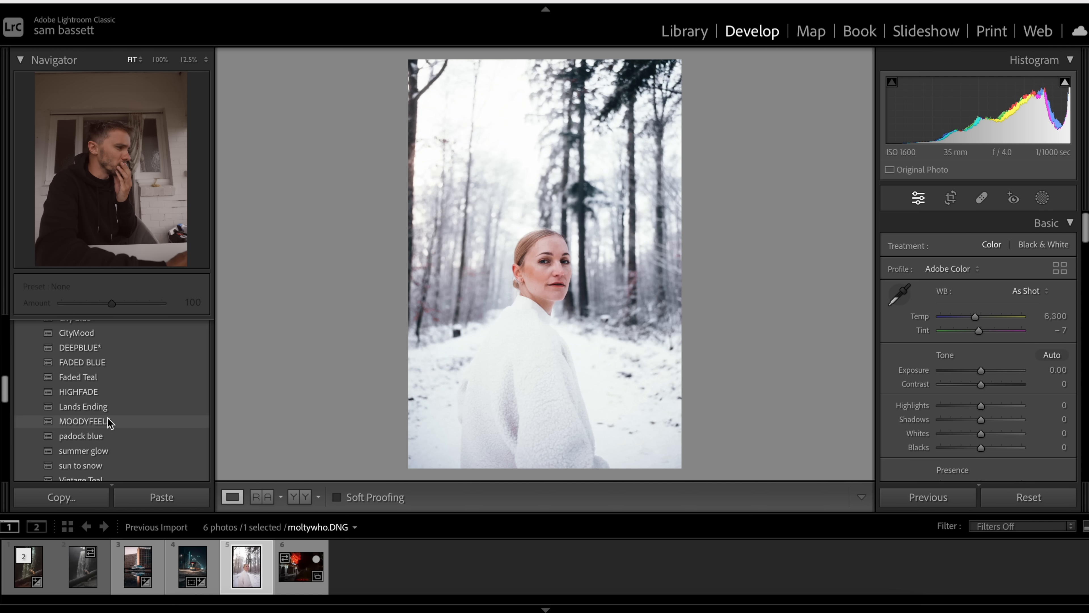
scroll(107, 421, down, 3)
scroll(107, 420, up, 3)
scroll(108, 423, down, 1)
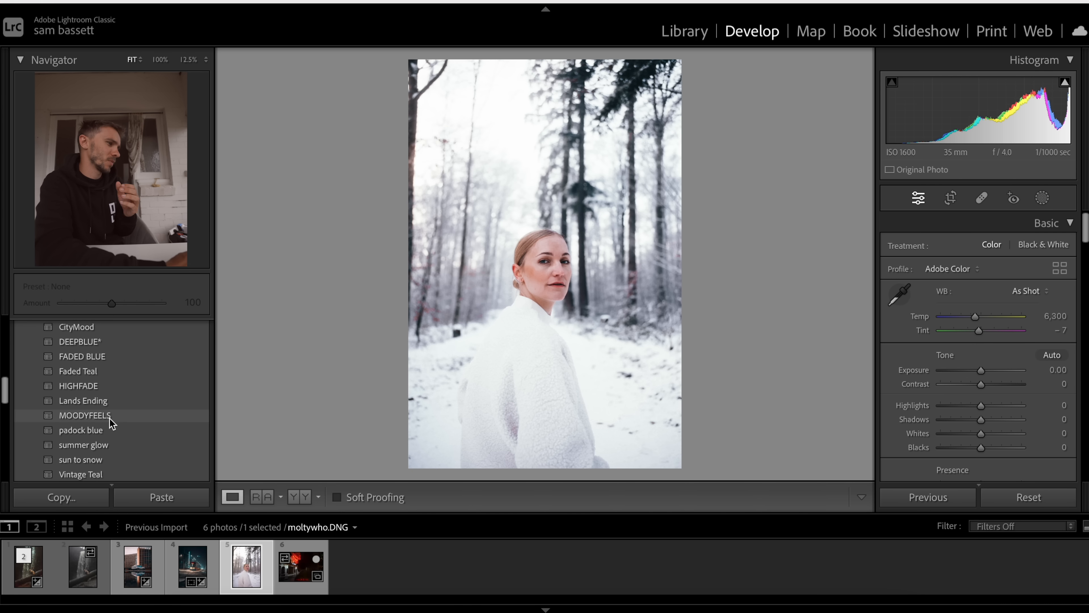
scroll(110, 422, down, 10)
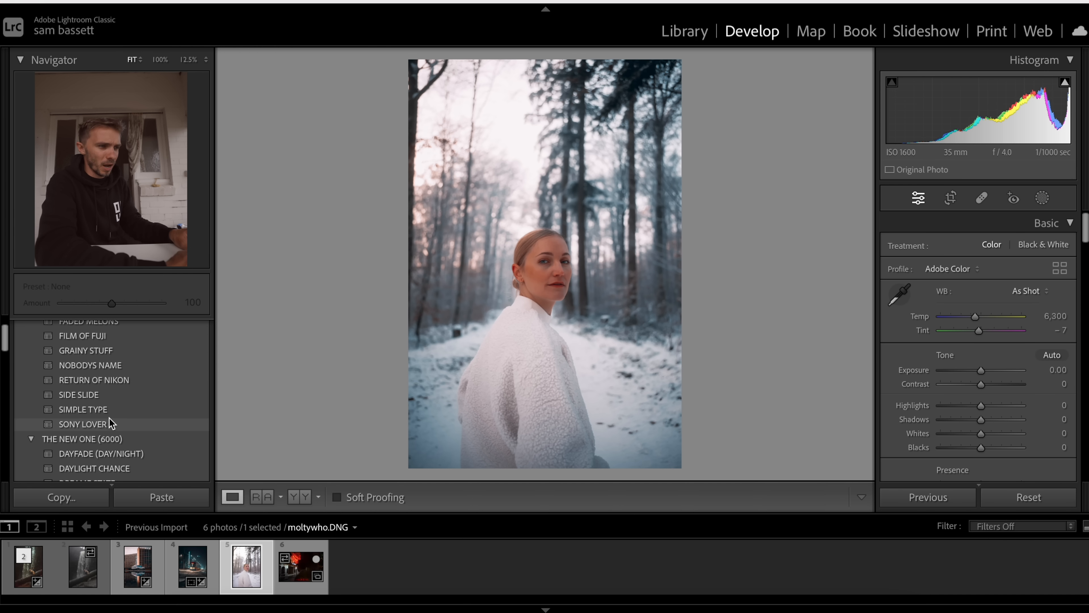
click(110, 424)
scroll(987, 336, down, 5)
scroll(982, 331, up, 5)
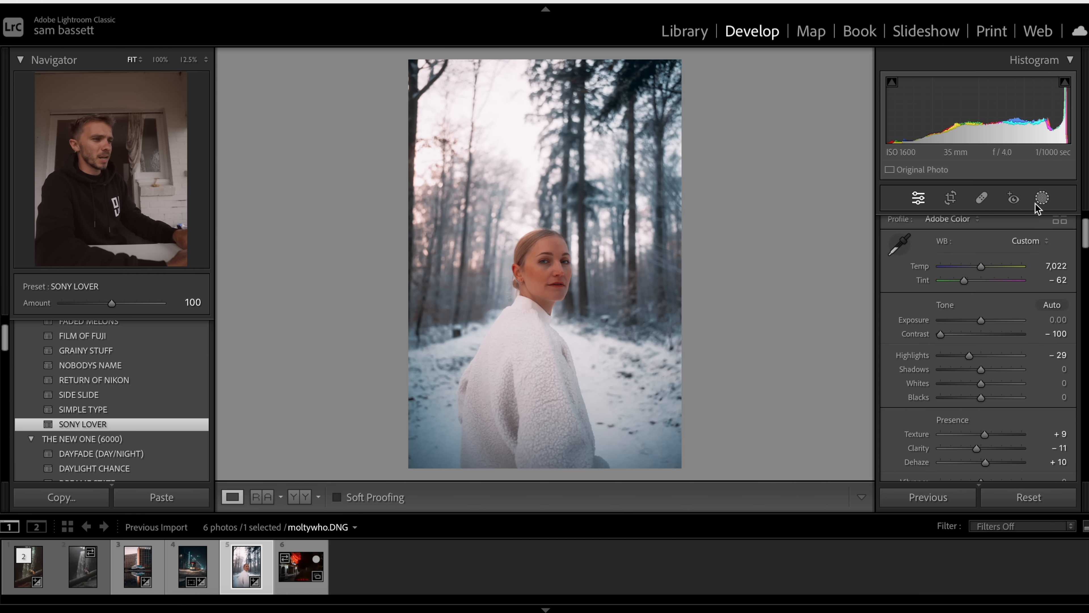
Mask the woman with Select Subject, set Temp to -5, Exposure to 0.12 and Highlights to 16, and slightly lower Clarity and Dehaze
click(1042, 198)
click(919, 256)
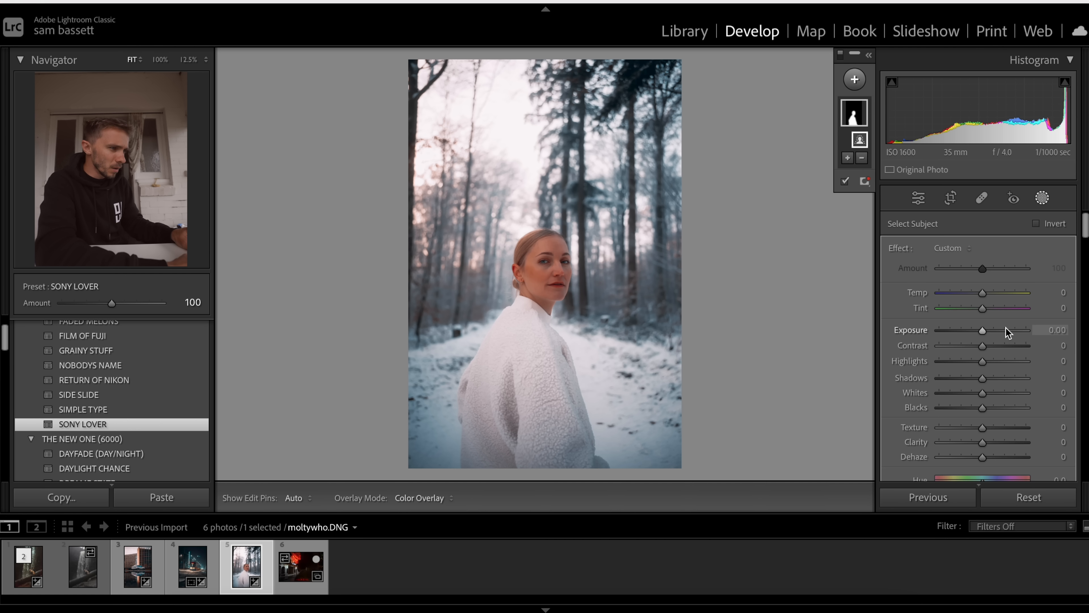
drag(982, 293, 977, 293)
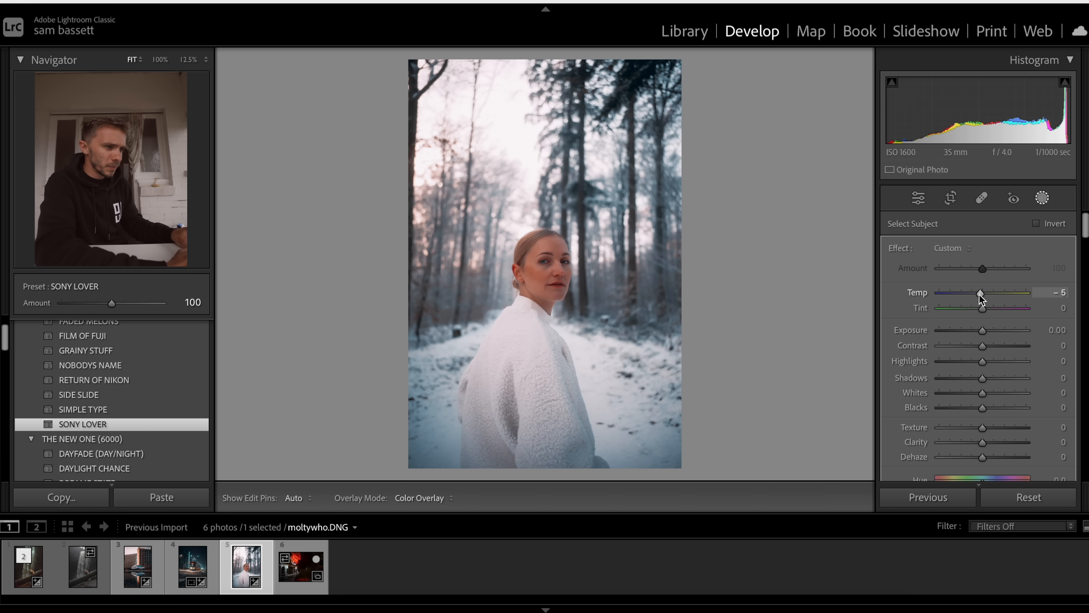
drag(983, 362, 984, 329)
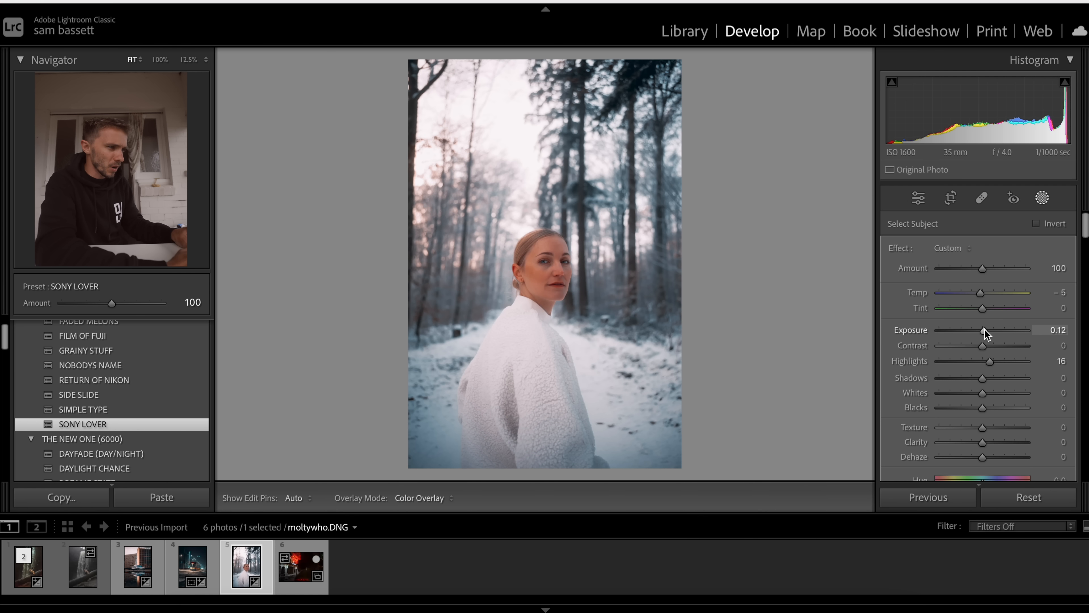
scroll(985, 329, down, 5)
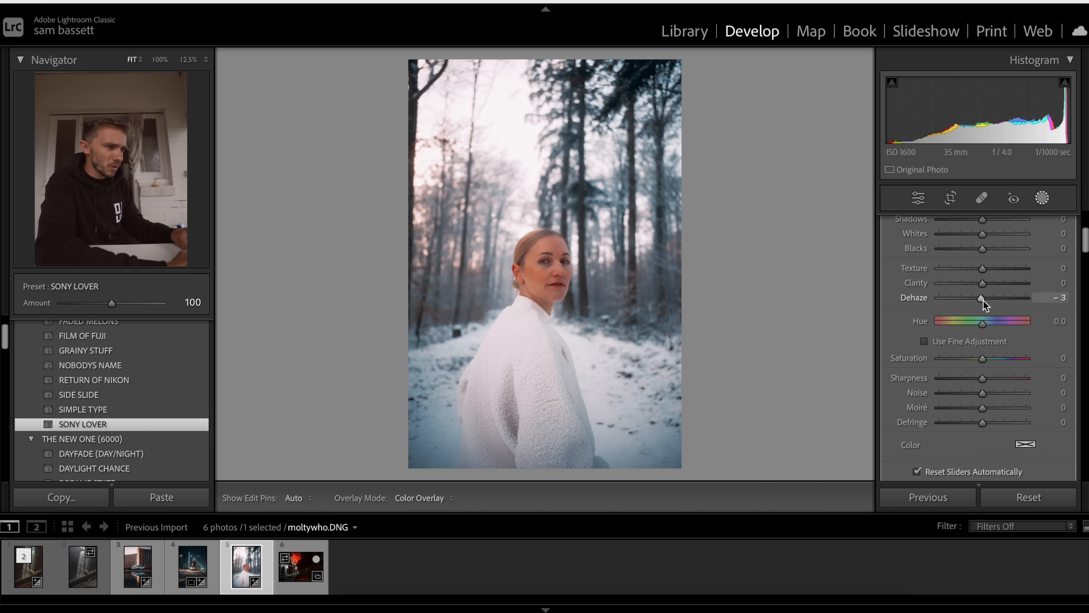
drag(983, 282, 977, 284)
click(1042, 198)
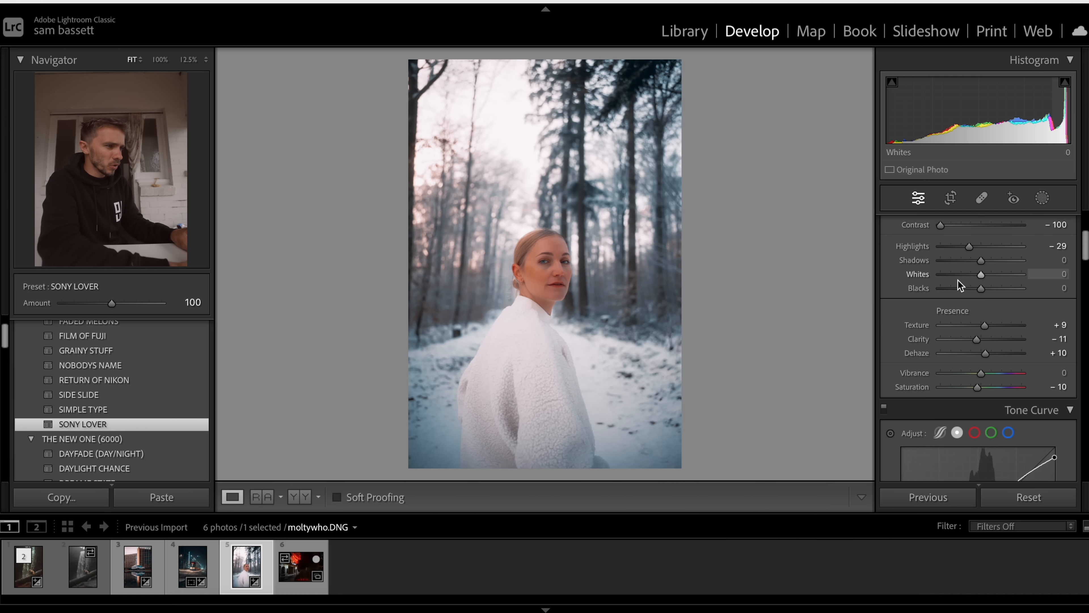
key(backslash)
key(backslash)
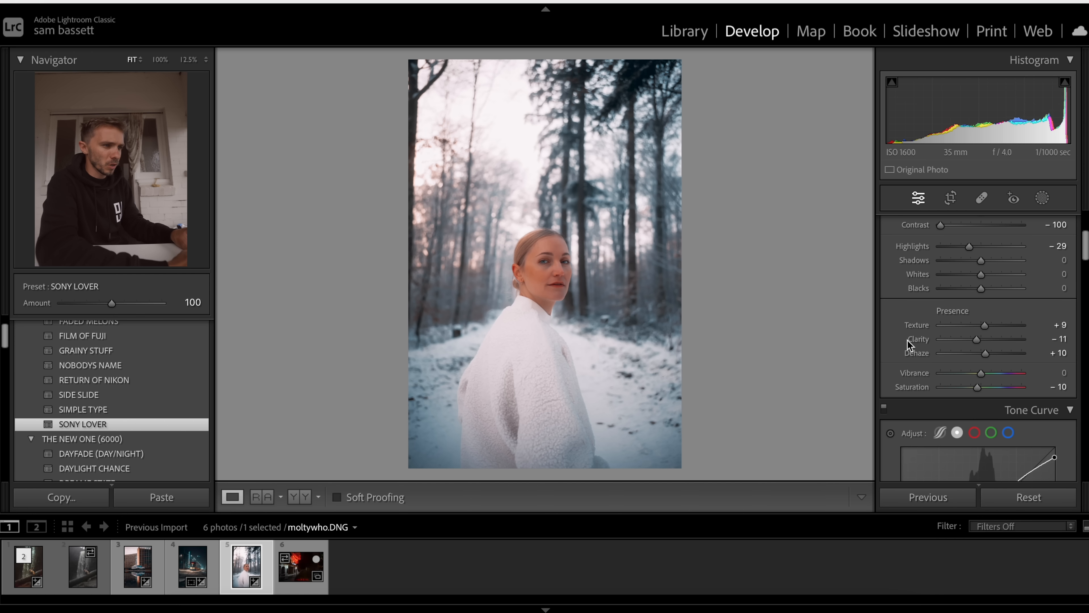
Adjust the portrait's orange Saturation and Luminance and compare the result with the original photo
scroll(939, 326, down, 6)
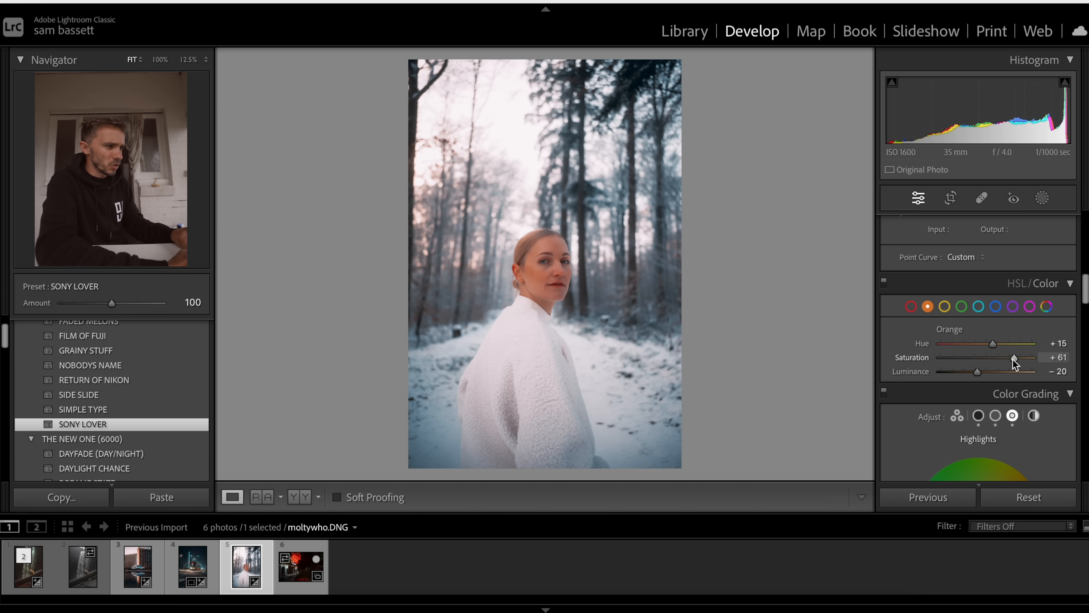
drag(1010, 356, 982, 373)
key(backslash)
key(backslash)
key(backslash)
key(backslash)
key(backslash)
key(backslash)
Duplicate and invert the subject mask with Temp 10, Exposure 0.04, Highlights 16, Clarity -36 and Dehaze 5, and compare before and after
click(1042, 198)
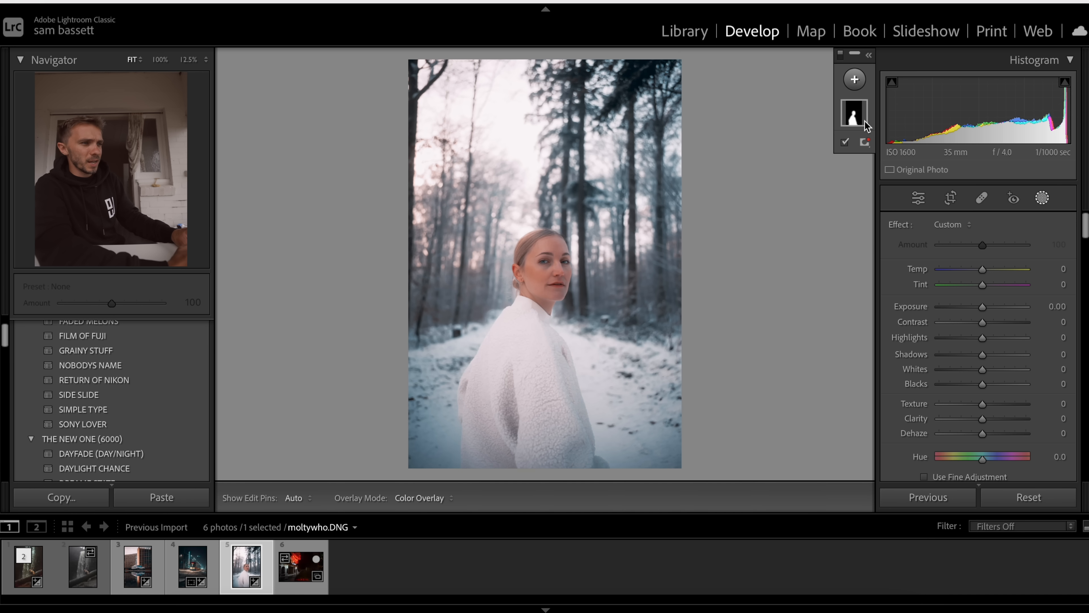
right_click(854, 113)
click(900, 171)
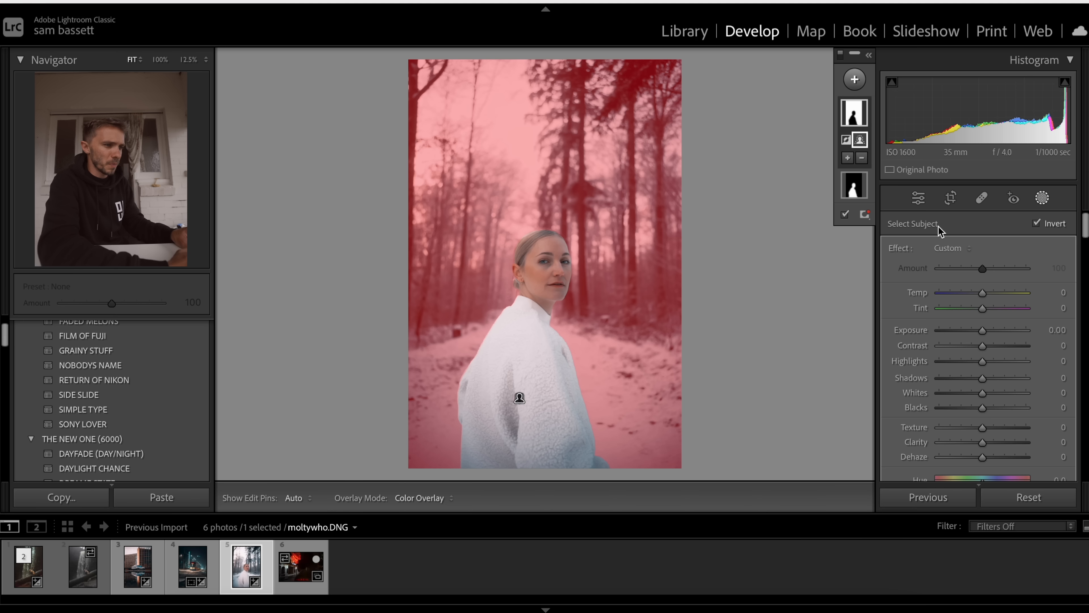
scroll(1006, 408, down, 2)
drag(982, 389, 966, 391)
drag(981, 308, 984, 275)
drag(981, 405, 984, 404)
drag(981, 240, 985, 242)
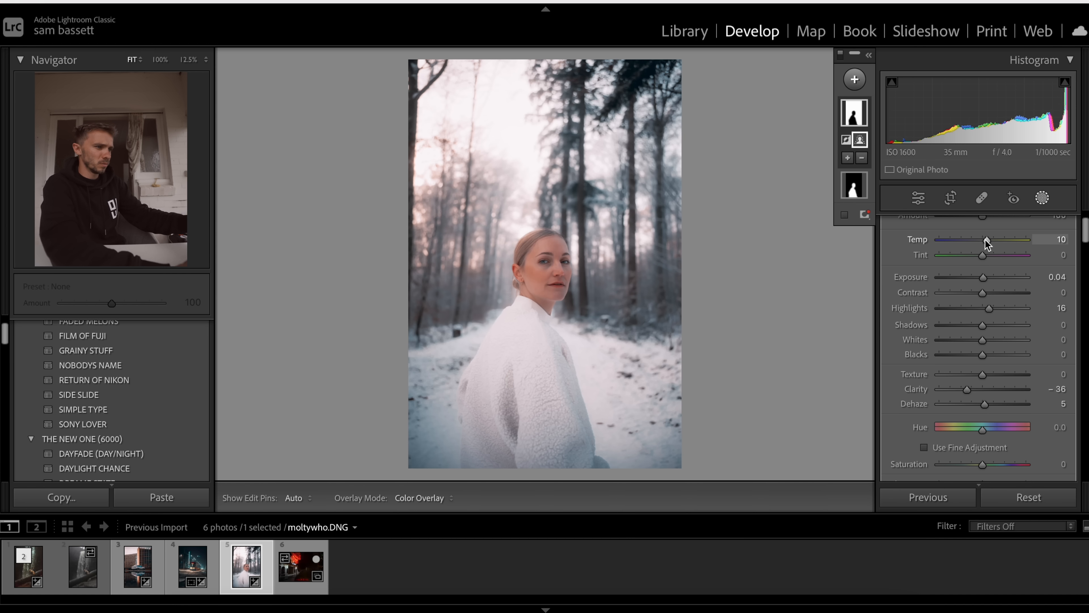
key(y)
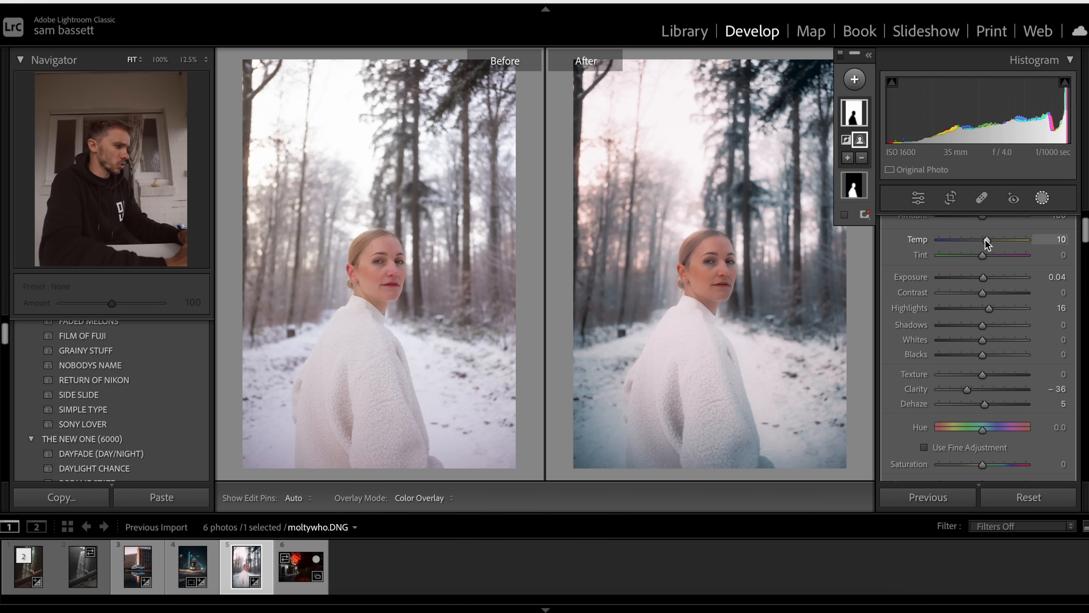
Open the neon theatre photo and crop it to 16 x 9 around its lower part, rotated to an angle of -0.27
click(300, 572)
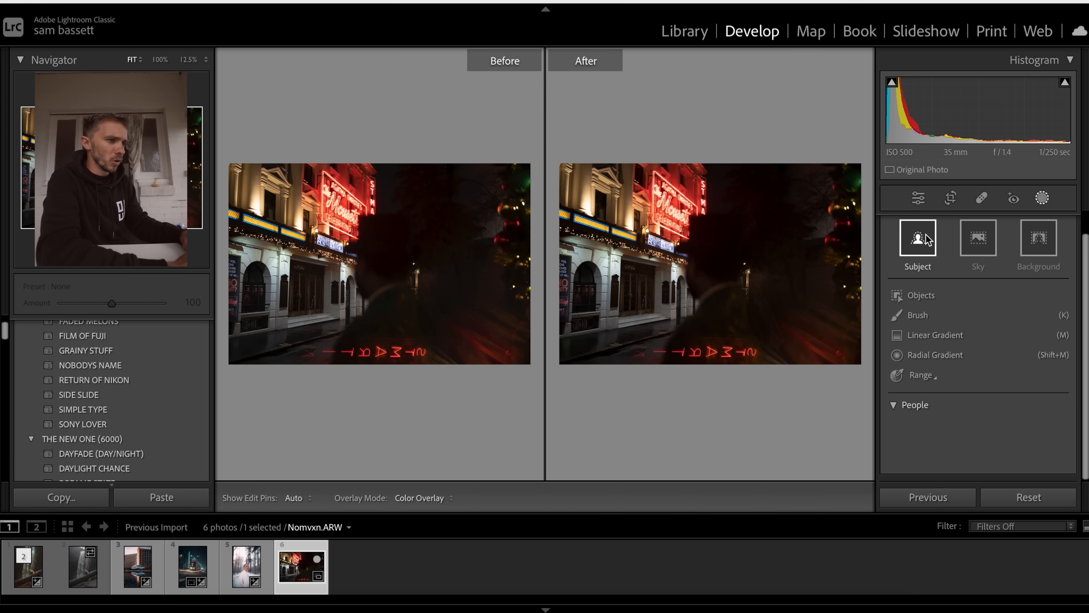
key(y)
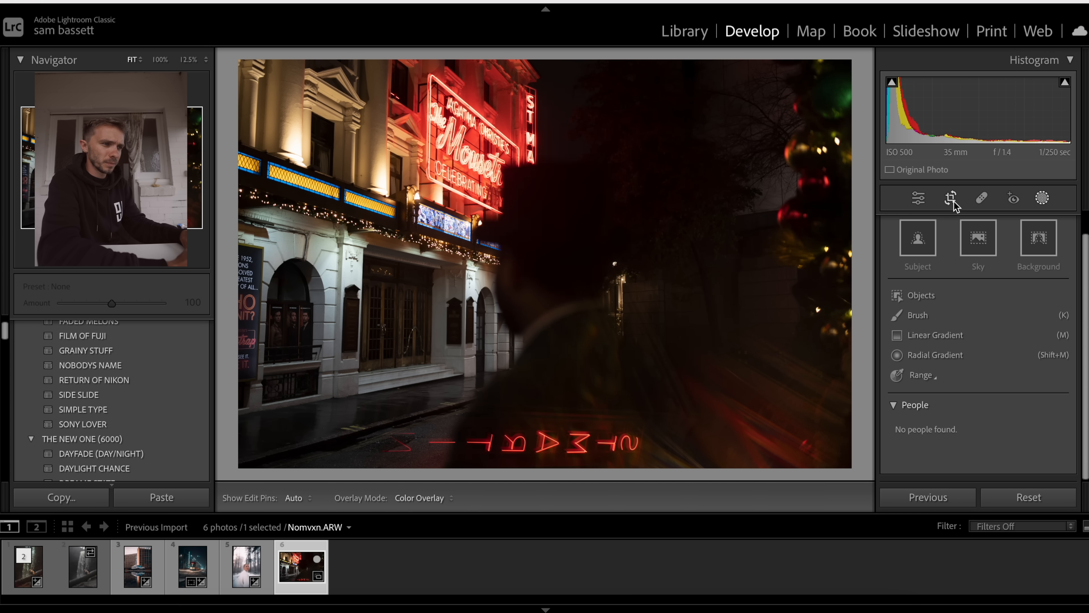
click(951, 198)
click(1023, 249)
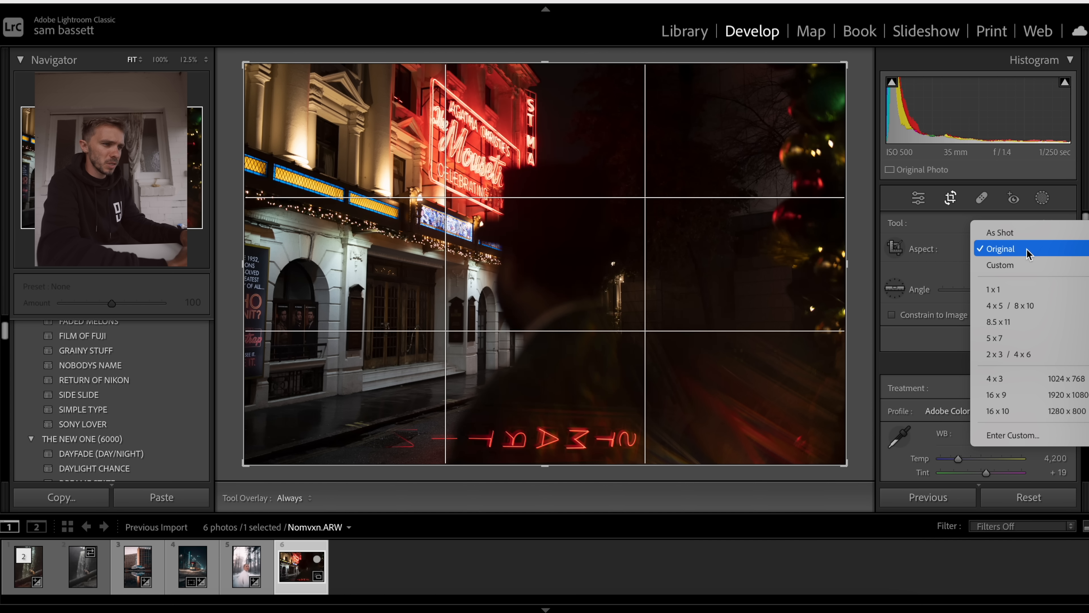
click(1020, 396)
drag(712, 338, 750, 294)
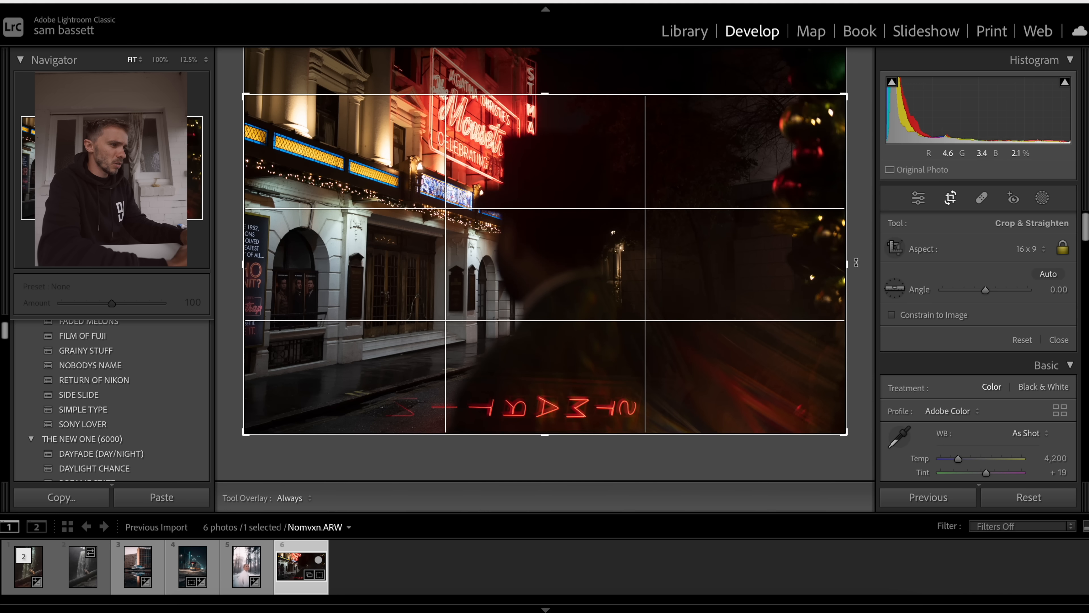
drag(857, 283, 857, 280)
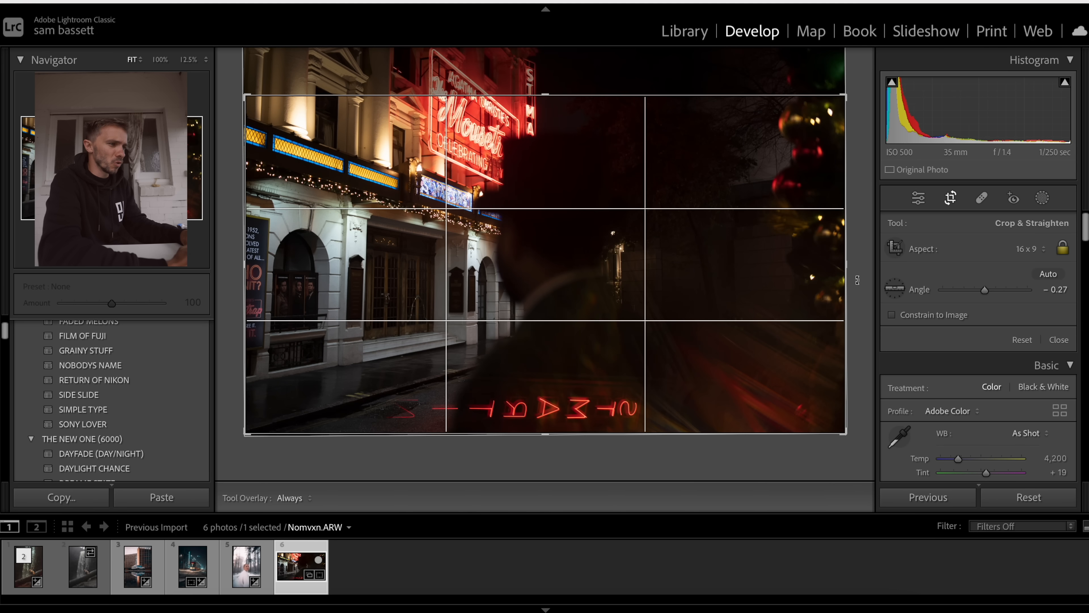
click(950, 198)
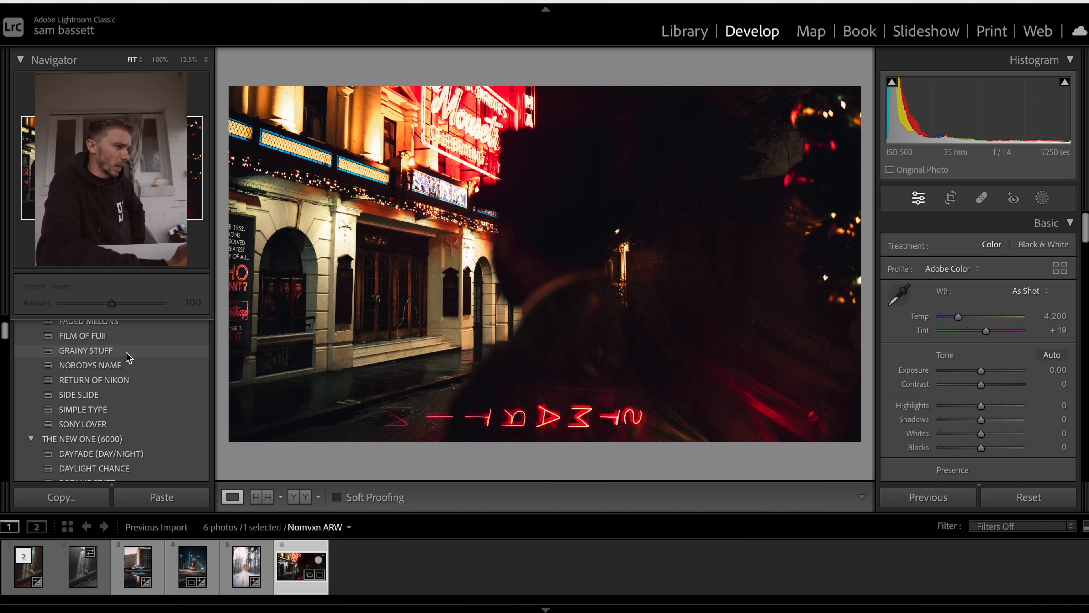
Preview the presets on the theatre photo and apply the SONY LOVER preset
scroll(124, 379, down, 3)
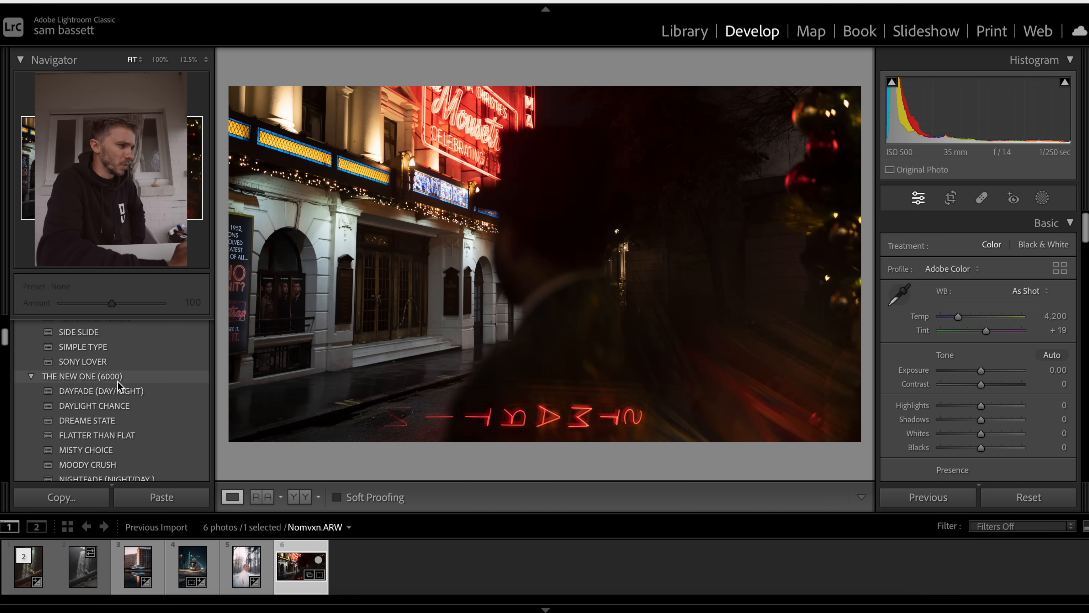
scroll(110, 407, down, 2)
scroll(109, 408, up, 3)
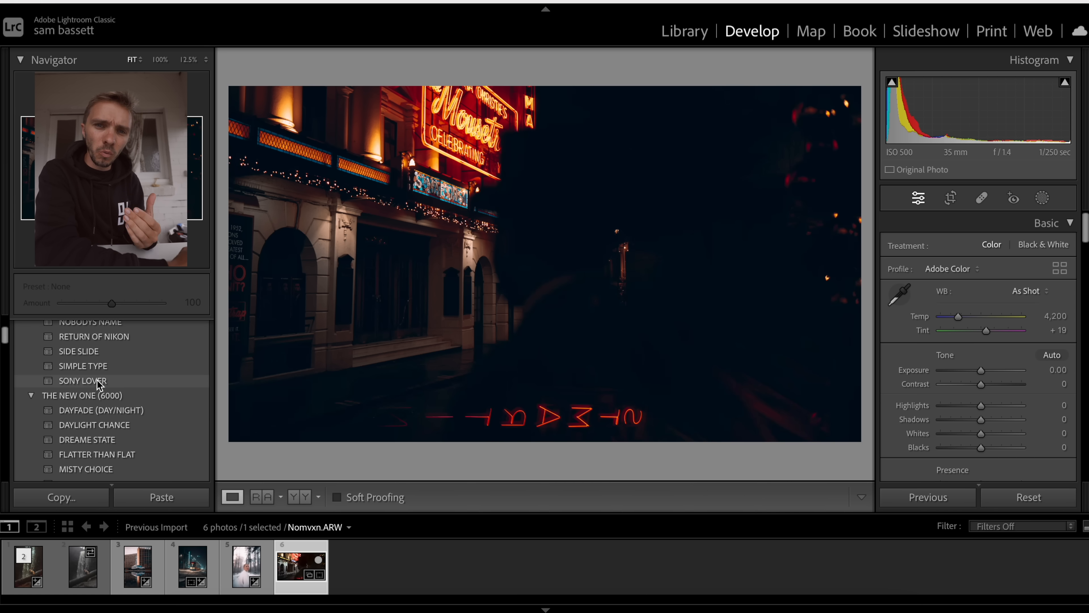
click(98, 381)
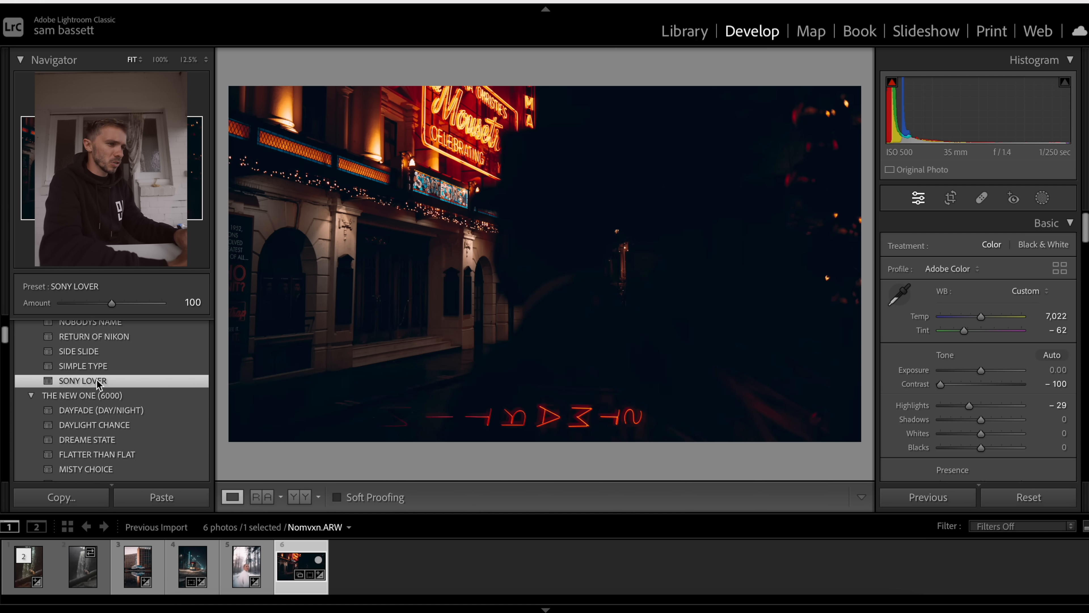
Set the theatre photo's Temp to 2,835 and Exposure to +3.05, and adjust its Highlights
click(954, 317)
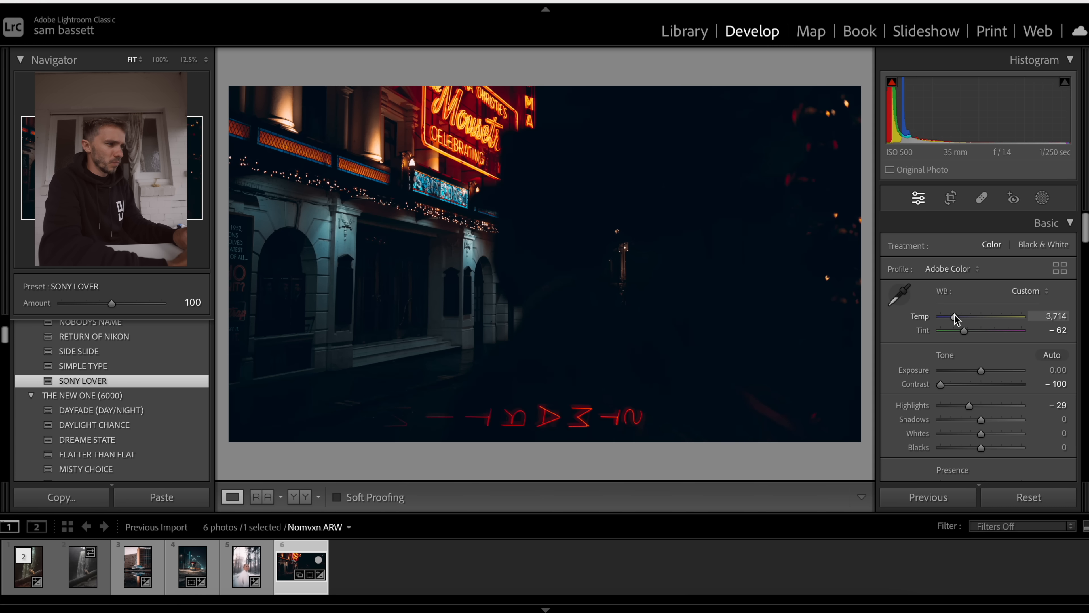
drag(957, 318, 946, 319)
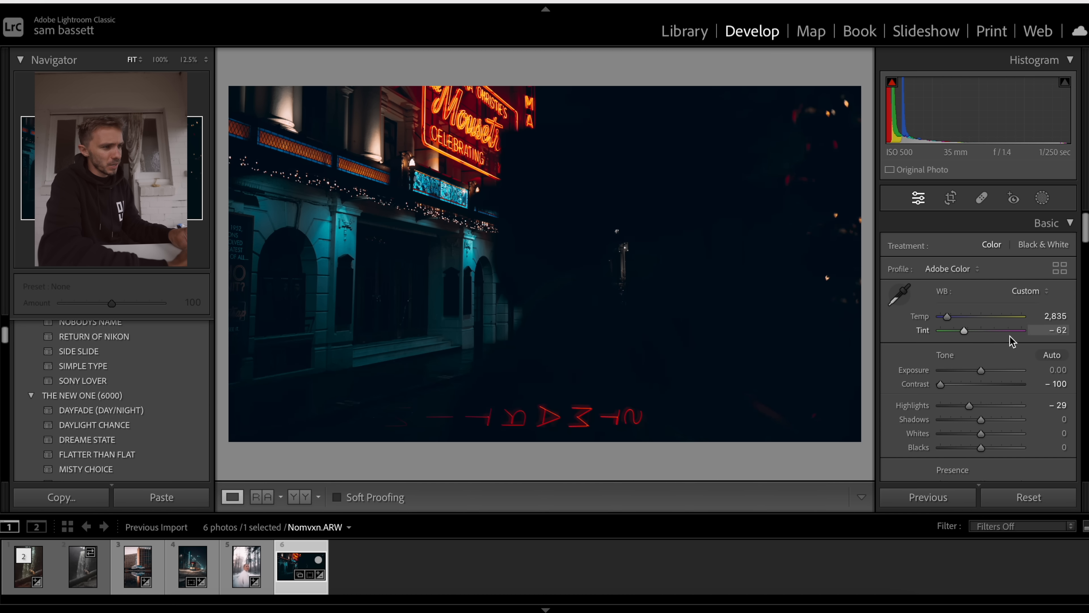
drag(987, 371, 1006, 370)
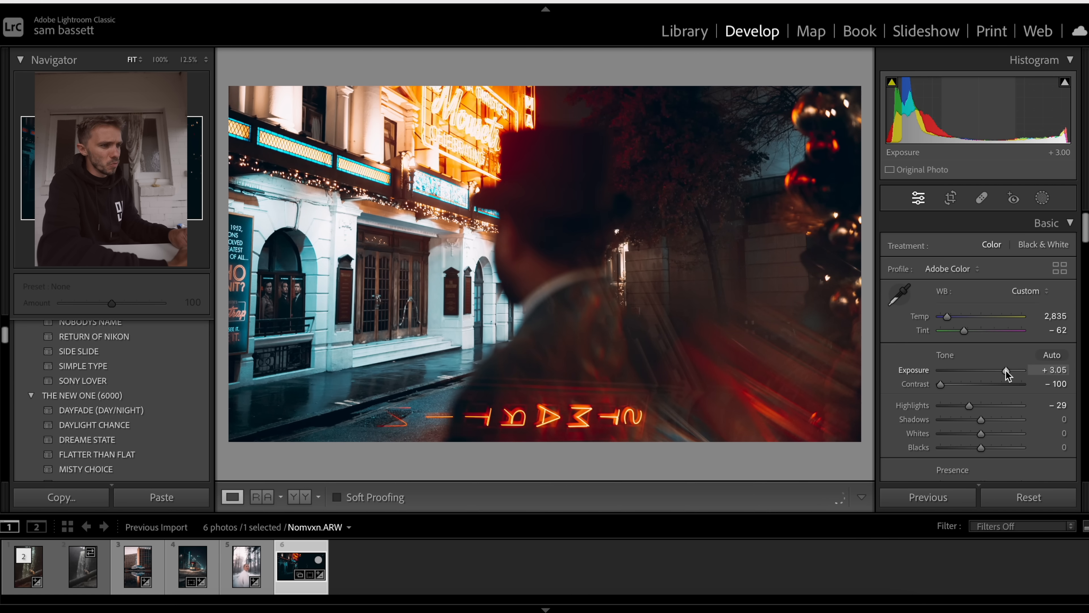
mouse_move(971, 404)
mouse_down()
mouse_move(995, 420)
mouse_move(983, 420)
mouse_up()
Set the aqua Saturation to -100, the blue Hue to +12 and the blue Saturation to -25, and compare with the original photo
scroll(983, 424, down, 10)
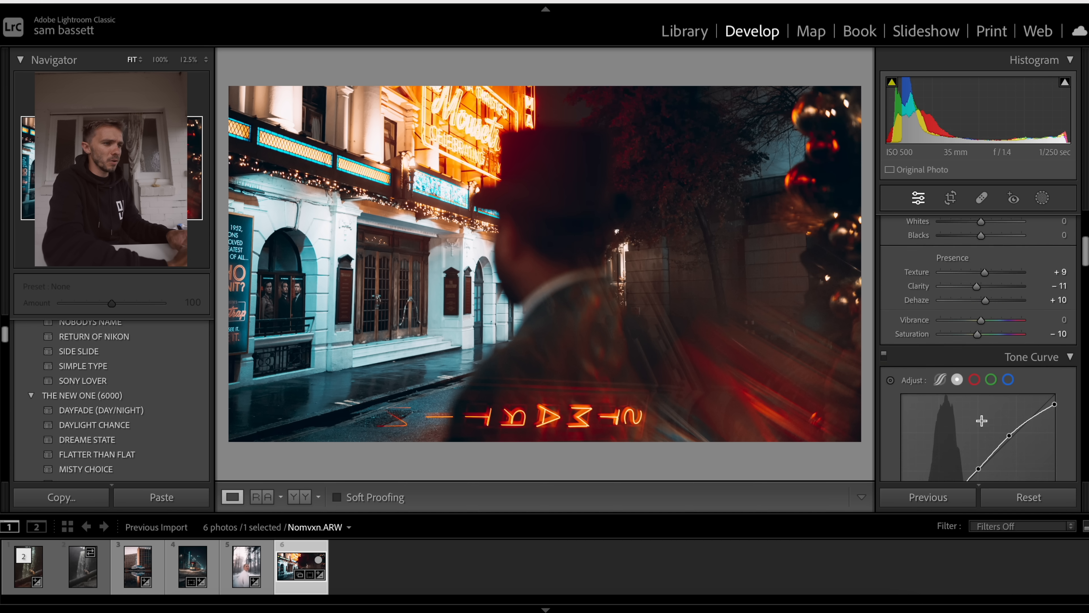
click(977, 318)
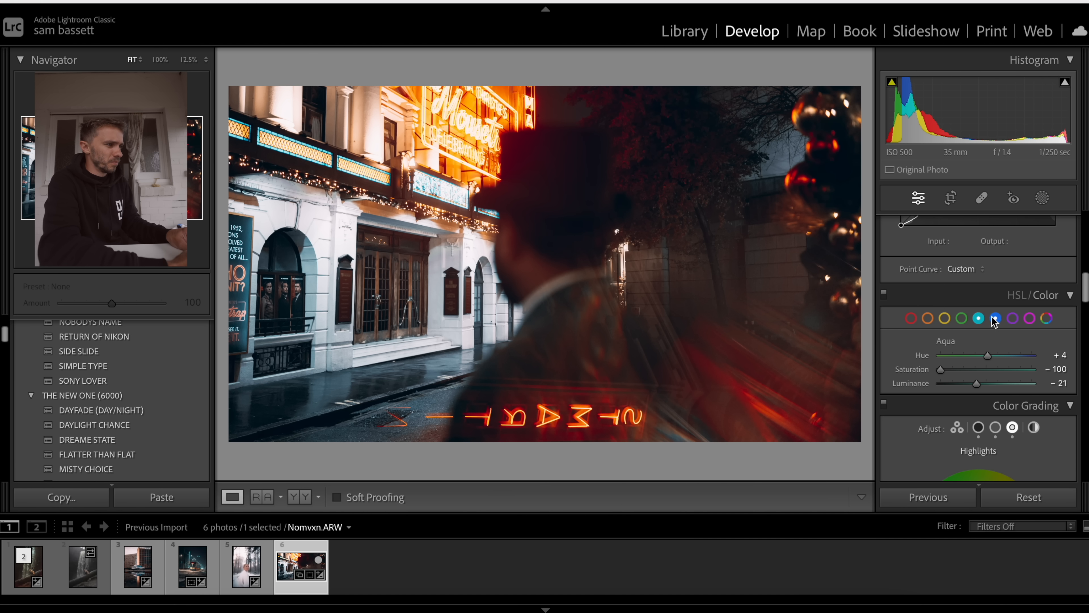
click(995, 318)
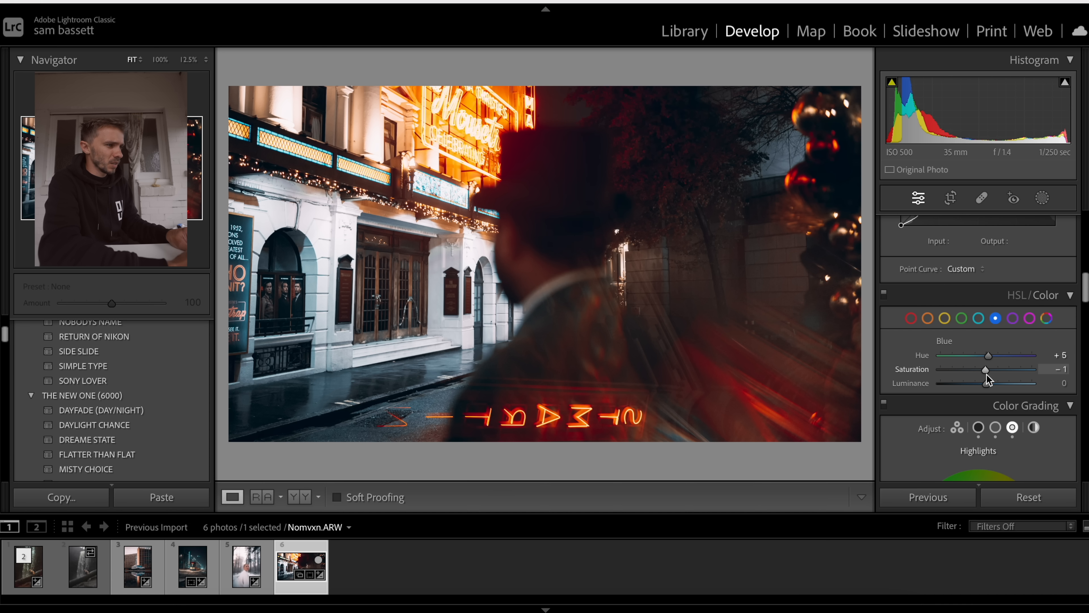
mouse_move(984, 371)
mouse_down()
mouse_move(978, 378)
mouse_move(995, 356)
mouse_up()
key(backslash)
key(backslash)
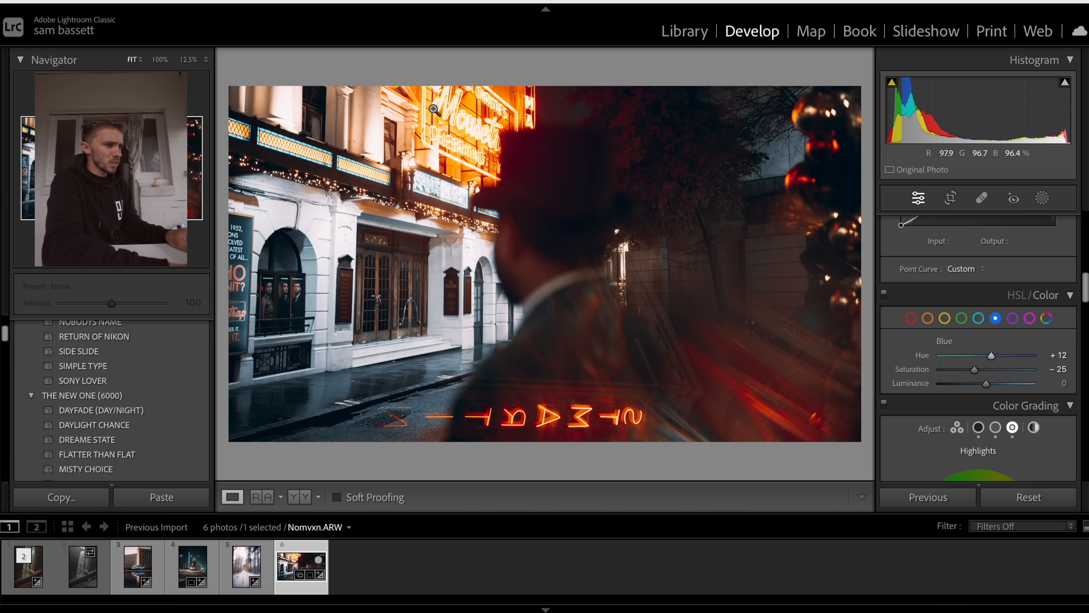
Set the orange Hue to -47 and the orange Luminance to -7, and compare with the original photo
key(backslash)
key(backslash)
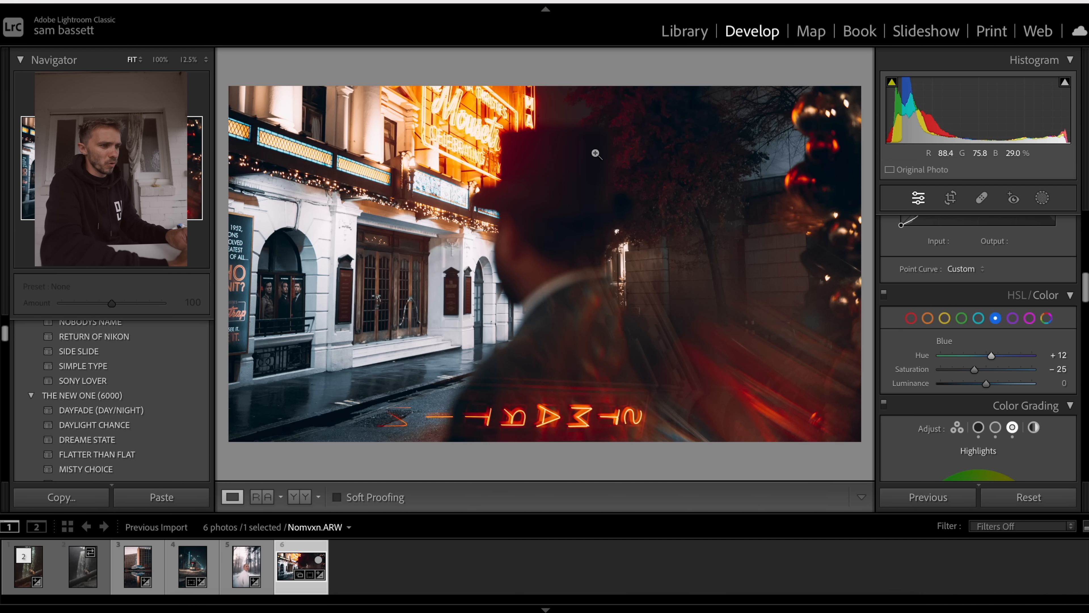
click(927, 318)
click(976, 356)
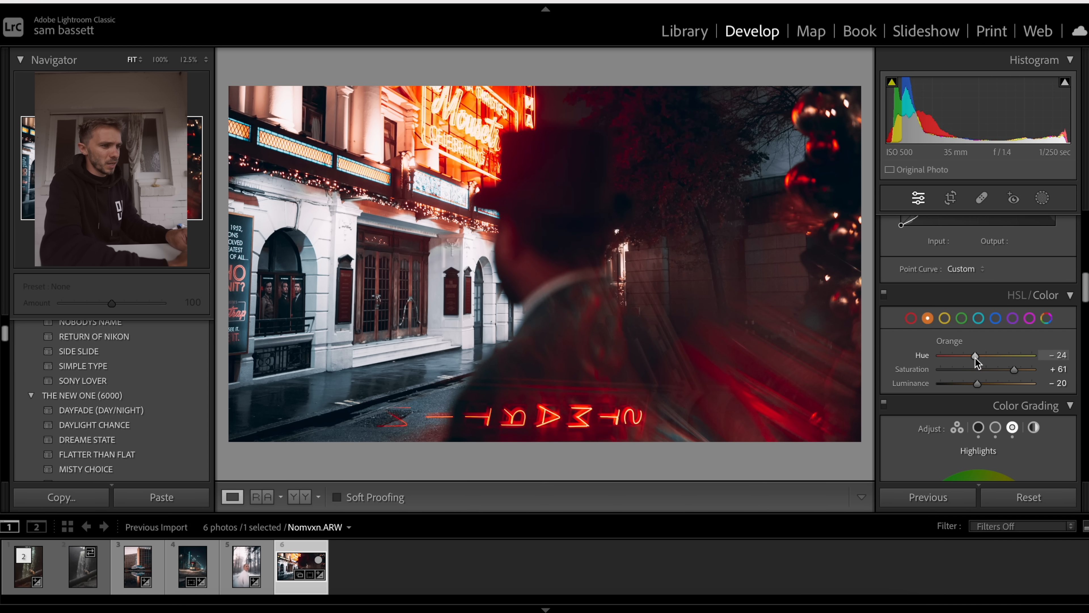
drag(978, 383, 965, 361)
key(backslash)
key(backslash)
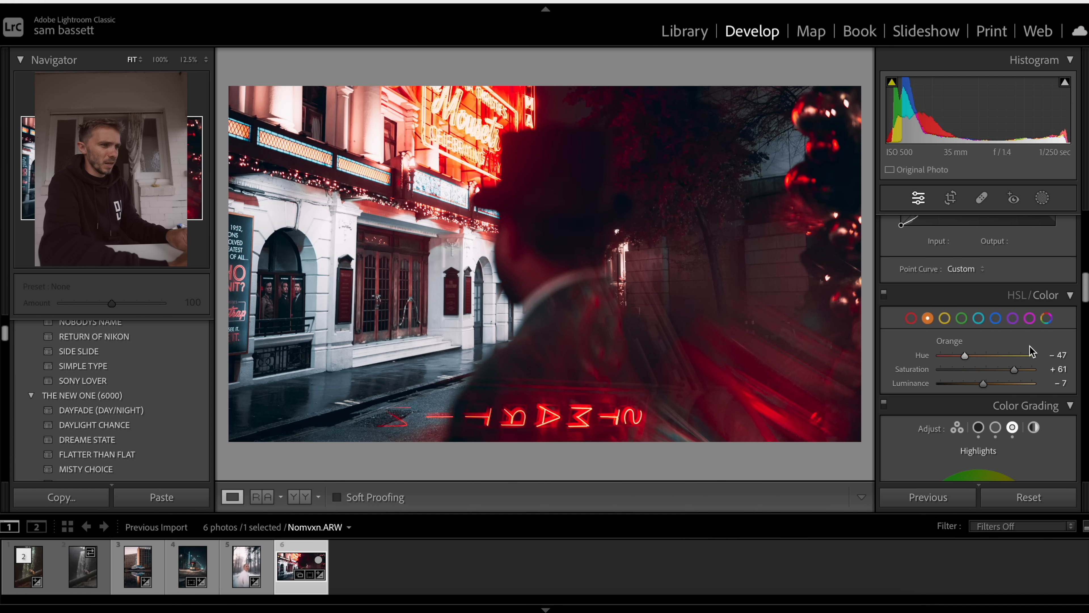
Add a linear gradient mask over the dark street side and set its Exposure to -0.24, Shadows to -31 and Contrast to 22
click(1042, 199)
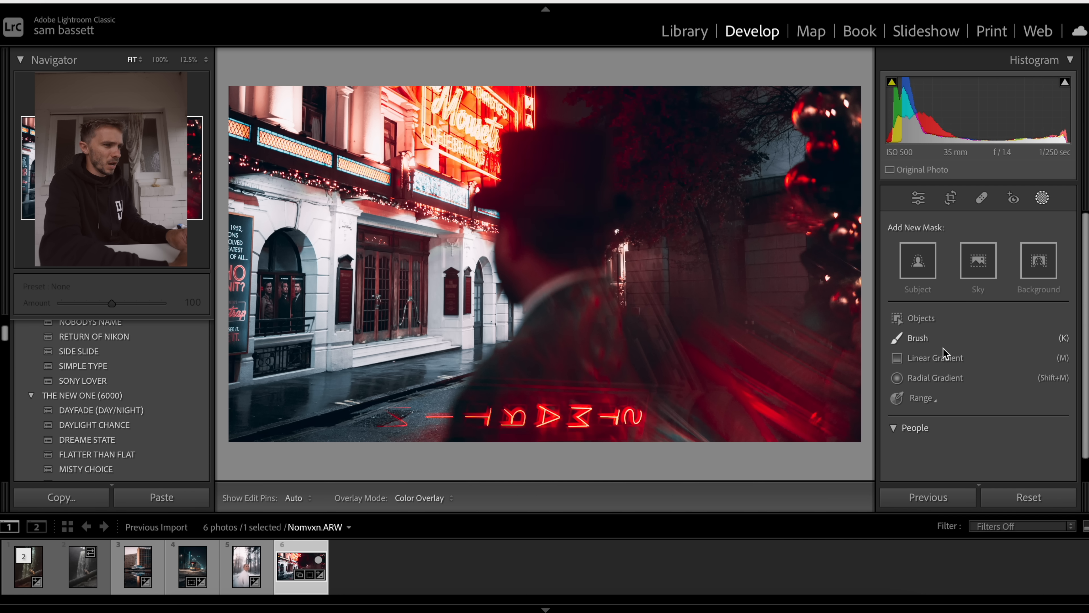
click(946, 359)
drag(862, 248, 389, 334)
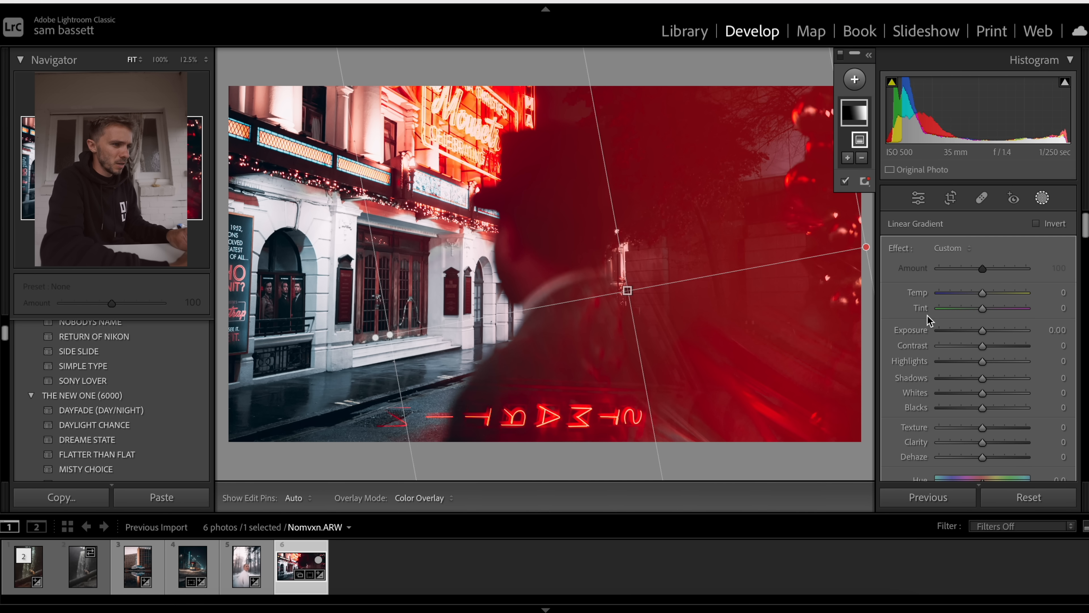
drag(982, 330, 980, 330)
drag(982, 378, 969, 379)
click(992, 346)
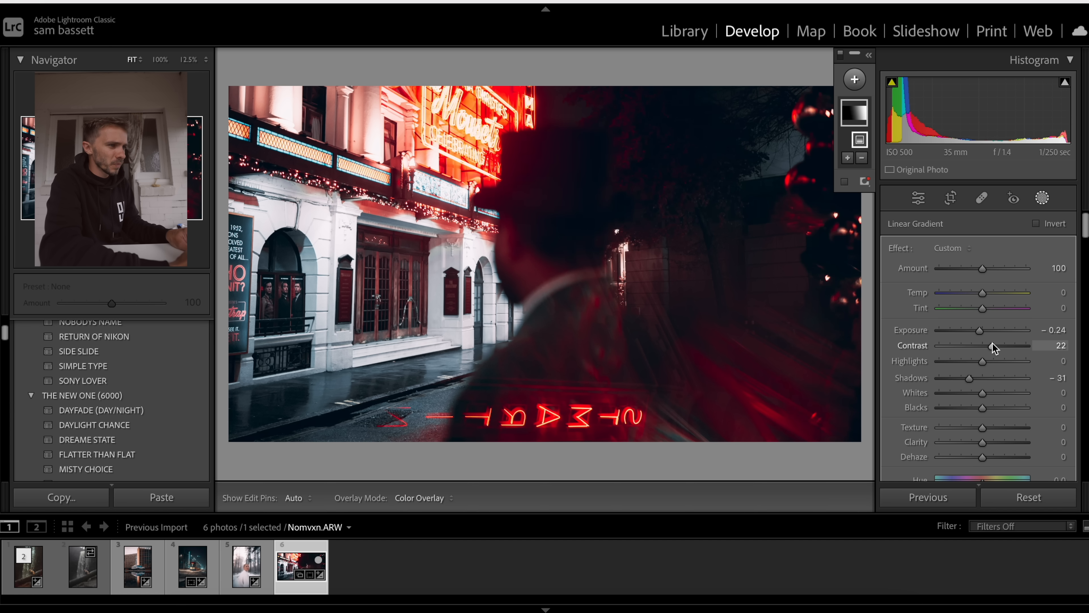
Set the dark-side gradient mask's Temp to 52, Tint to 20 and Saturation to -29
drag(993, 292, 994, 303)
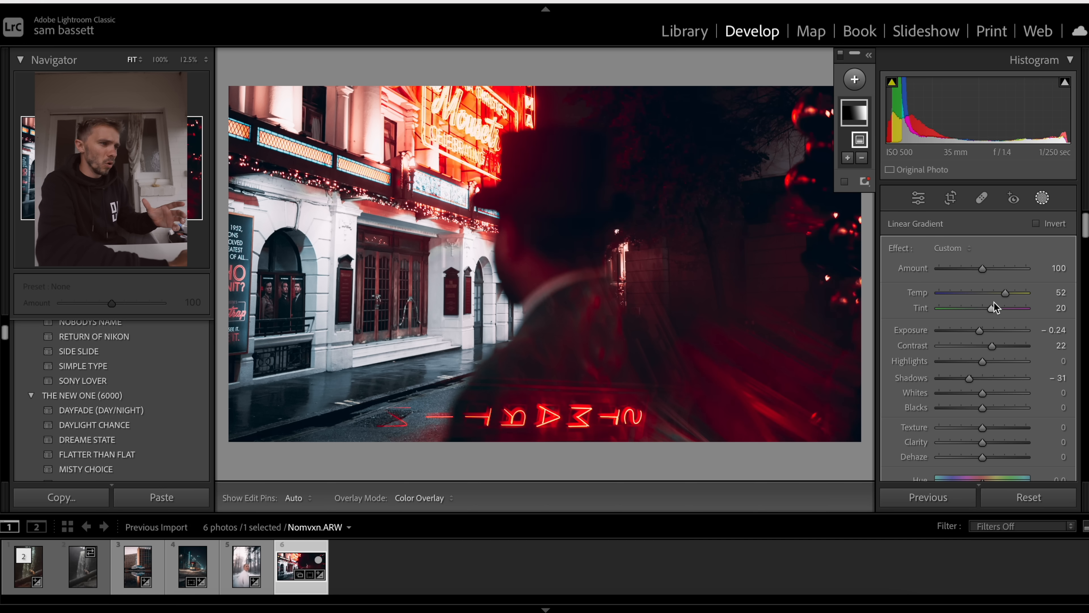
scroll(986, 388, down, 2)
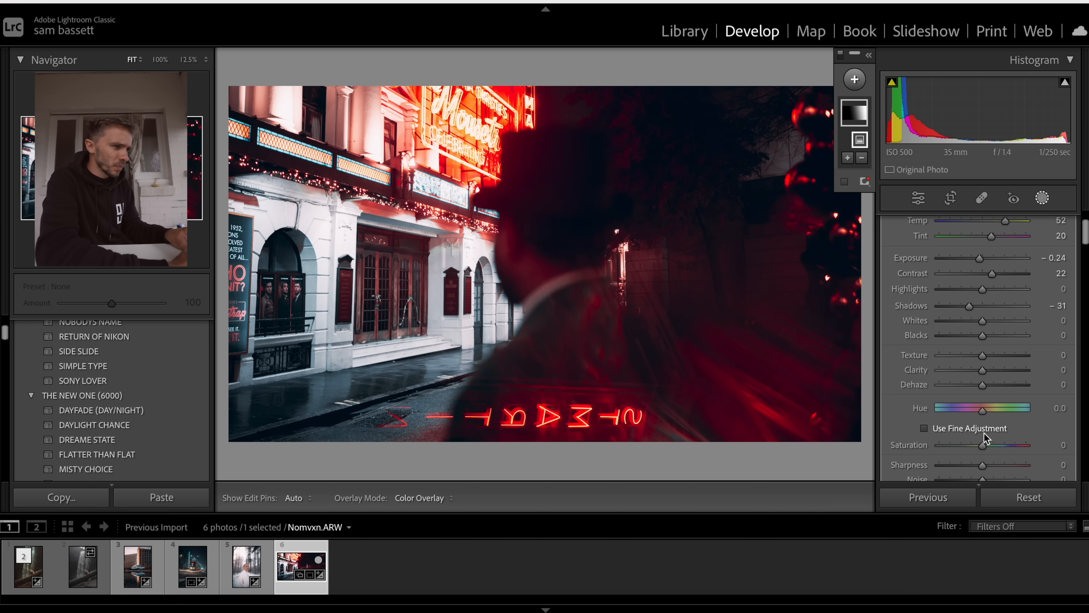
drag(983, 411, 971, 448)
Add a linear gradient mask over the theatre facade, adjust its Exposure and Temp, and set its Dehaze to -18
click(854, 79)
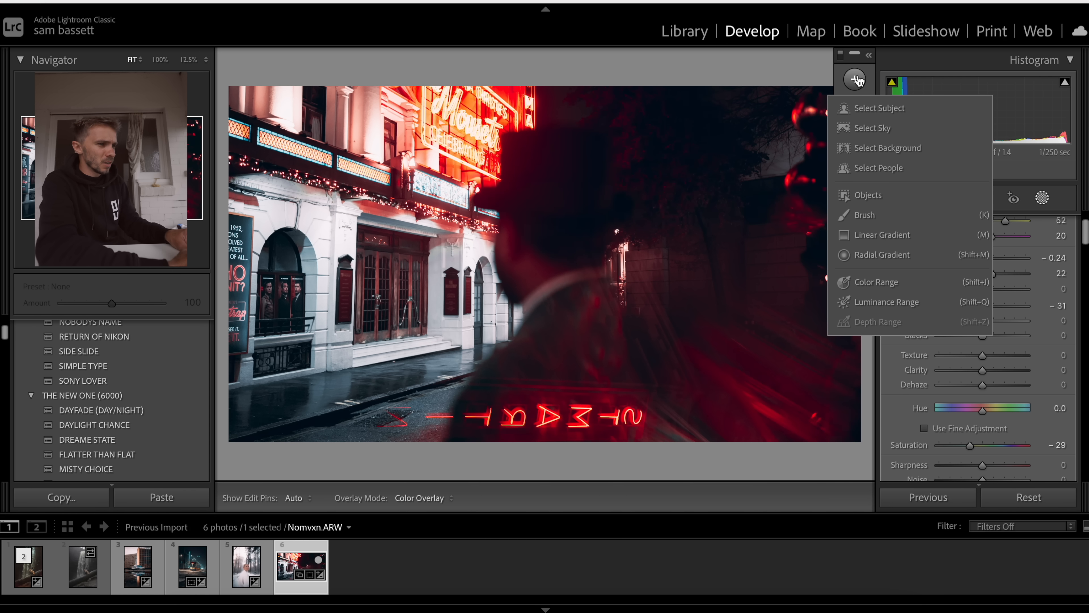
click(868, 257)
drag(223, 195, 643, 243)
drag(985, 259, 982, 261)
drag(982, 221, 981, 225)
scroll(983, 227, down, 4)
drag(984, 296, 975, 297)
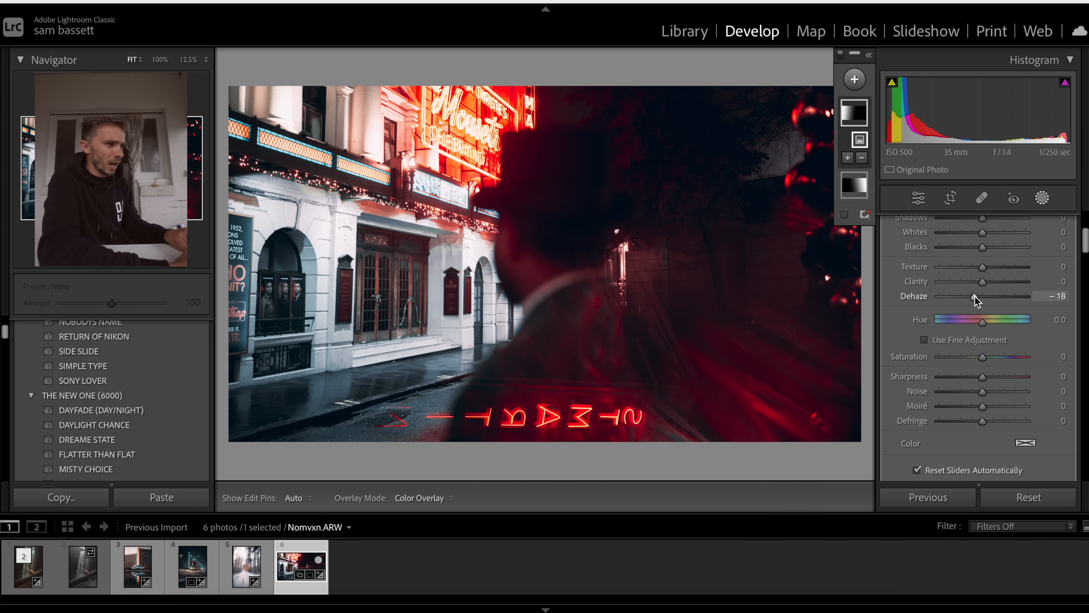
Try to mask the man in the hat with Select Subject
scroll(975, 296, up, 2)
click(854, 81)
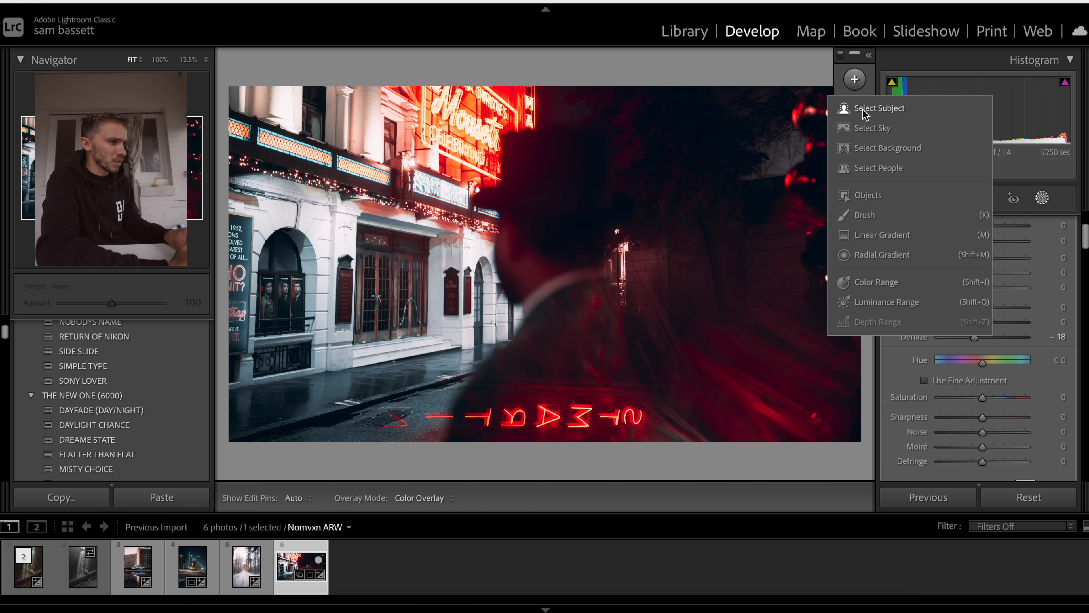
click(865, 114)
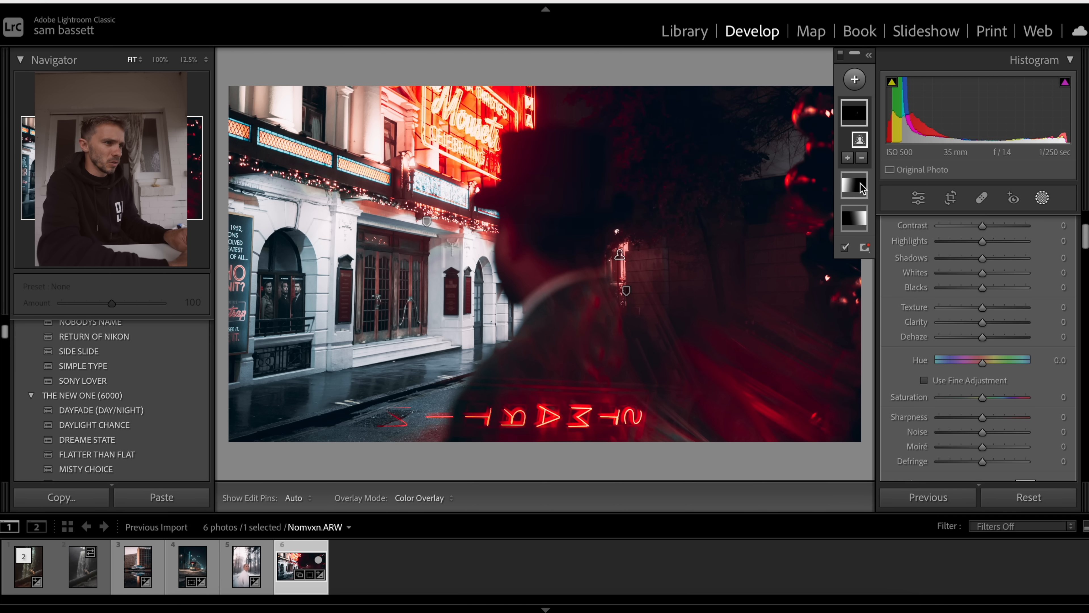
Add a brush mask and paint it over the man's hat, head and shoulders
click(845, 80)
click(873, 194)
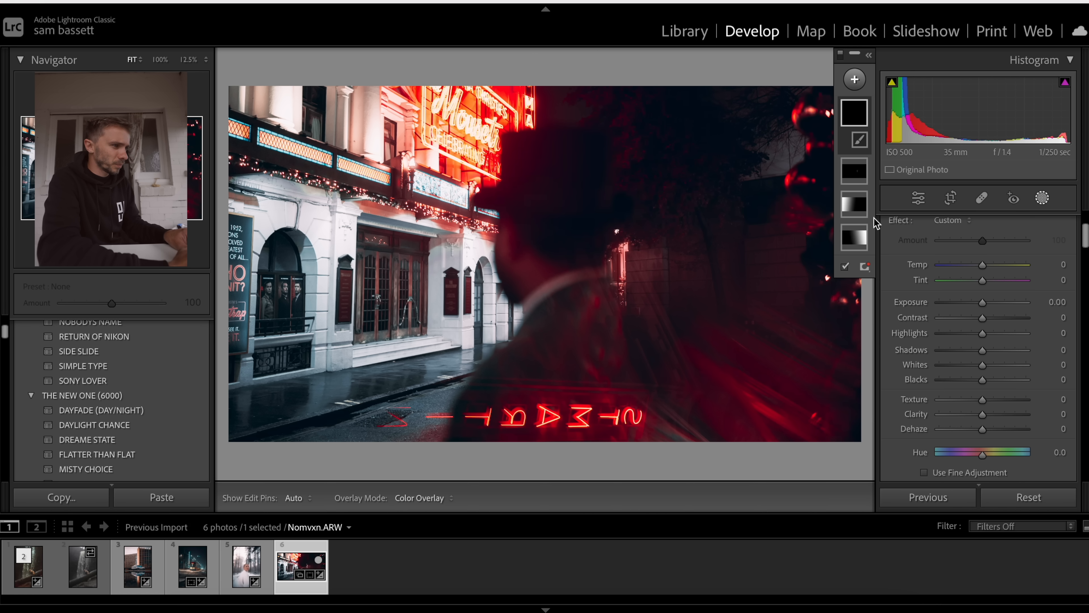
mouse_move(536, 164)
mouse_down()
mouse_move(518, 151)
mouse_move(554, 154)
mouse_up()
mouse_move(518, 244)
mouse_down()
mouse_move(514, 266)
mouse_move(557, 276)
mouse_move(640, 343)
mouse_move(625, 378)
mouse_up()
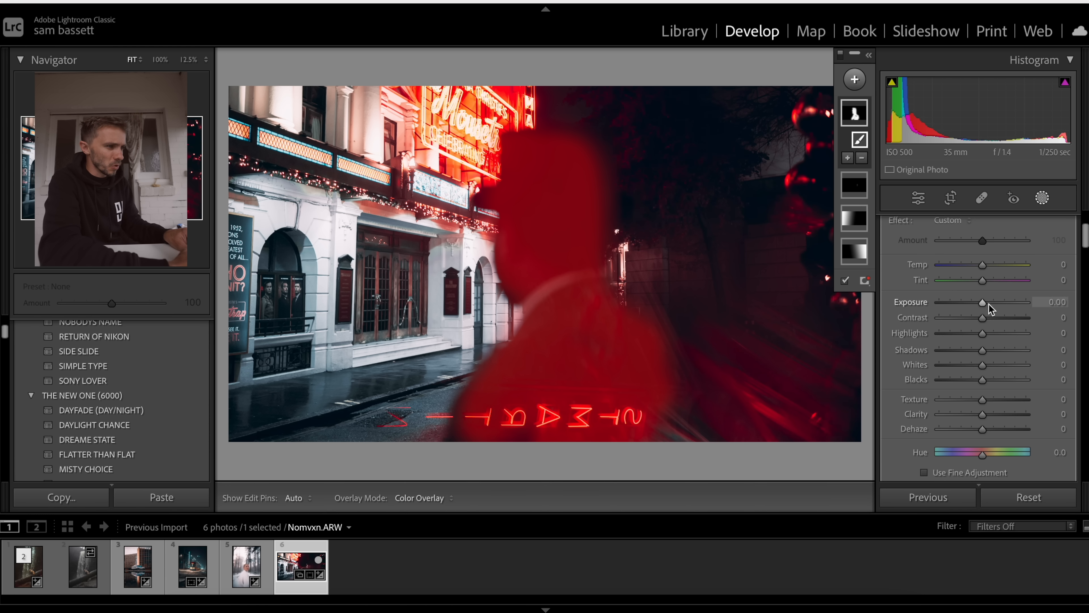
Set the man's brush mask to Exposure 0.63, Contrast 28, Dehaze 13, Tint 100 and Saturation -22, and adjust its Temp
drag(988, 304, 998, 302)
drag(986, 431, 989, 429)
mouse_move(982, 280)
mouse_down()
mouse_move(964, 289)
mouse_move(1031, 283)
mouse_move(970, 267)
mouse_up()
mouse_move(987, 320)
mouse_down()
mouse_move(997, 319)
mouse_move(987, 308)
mouse_up()
scroll(981, 406, down, 3)
drag(981, 436, 975, 438)
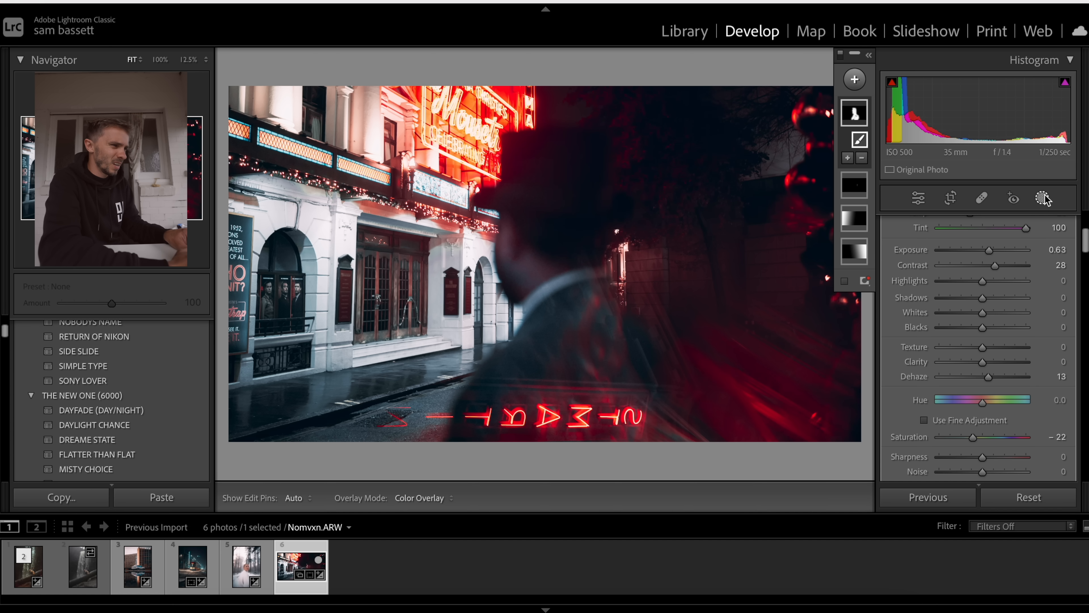
Adjust the Dehaze of the theatre facade's gradient mask, and set the whole photo's Exposure to +2.80
click(856, 220)
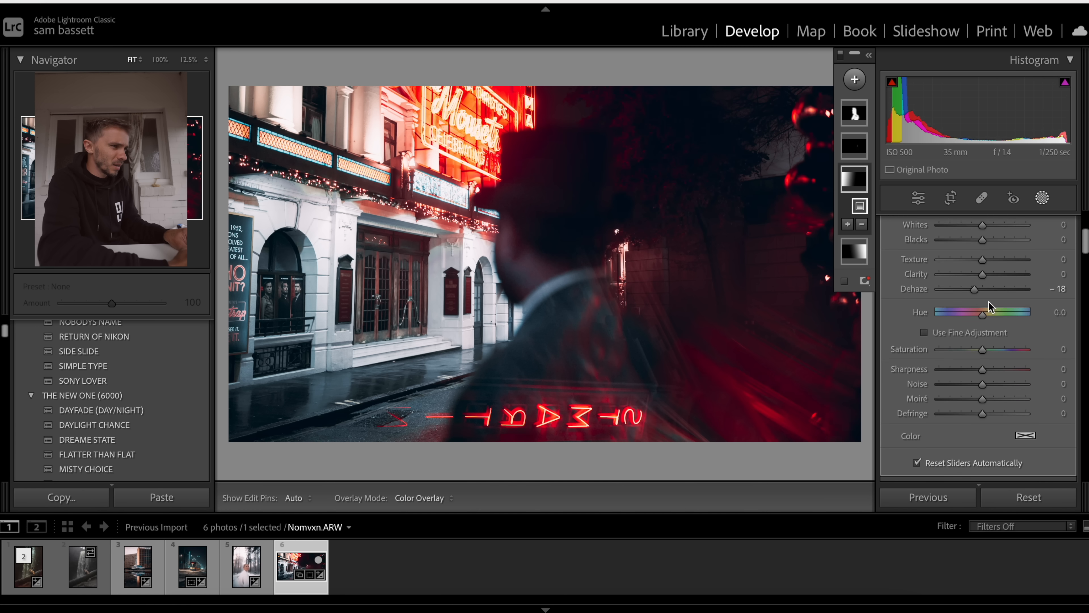
drag(984, 295, 988, 293)
drag(957, 361, 1005, 371)
click(1043, 198)
Compare the graded theatre photo with its original, including in the before/after view
key(backslash)
key(backslash)
key(backslash)
key(backslash)
key(y)
key(y)
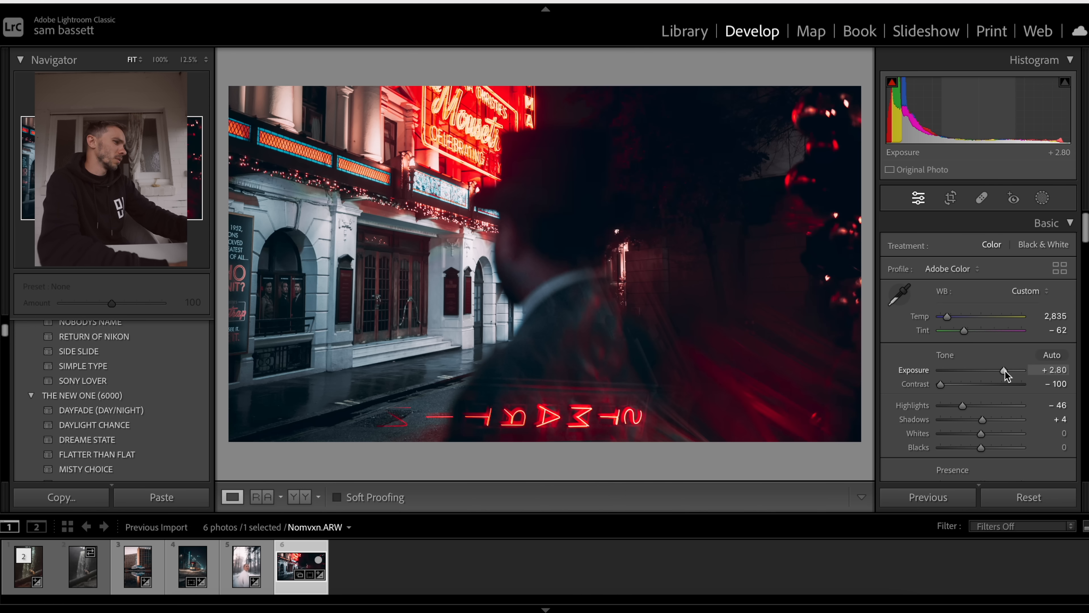
key(y)
key(y)
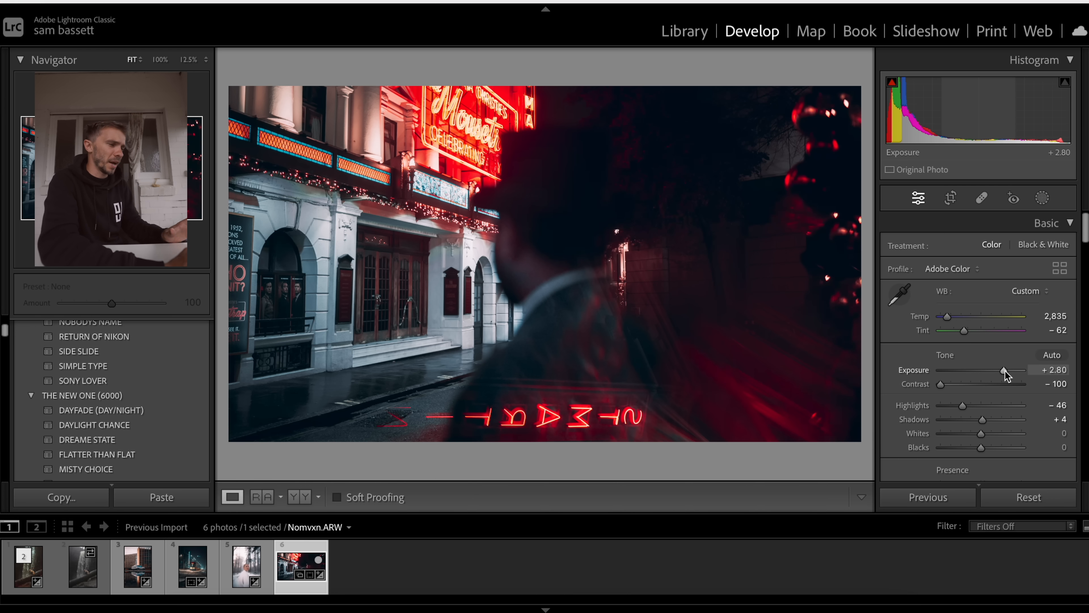